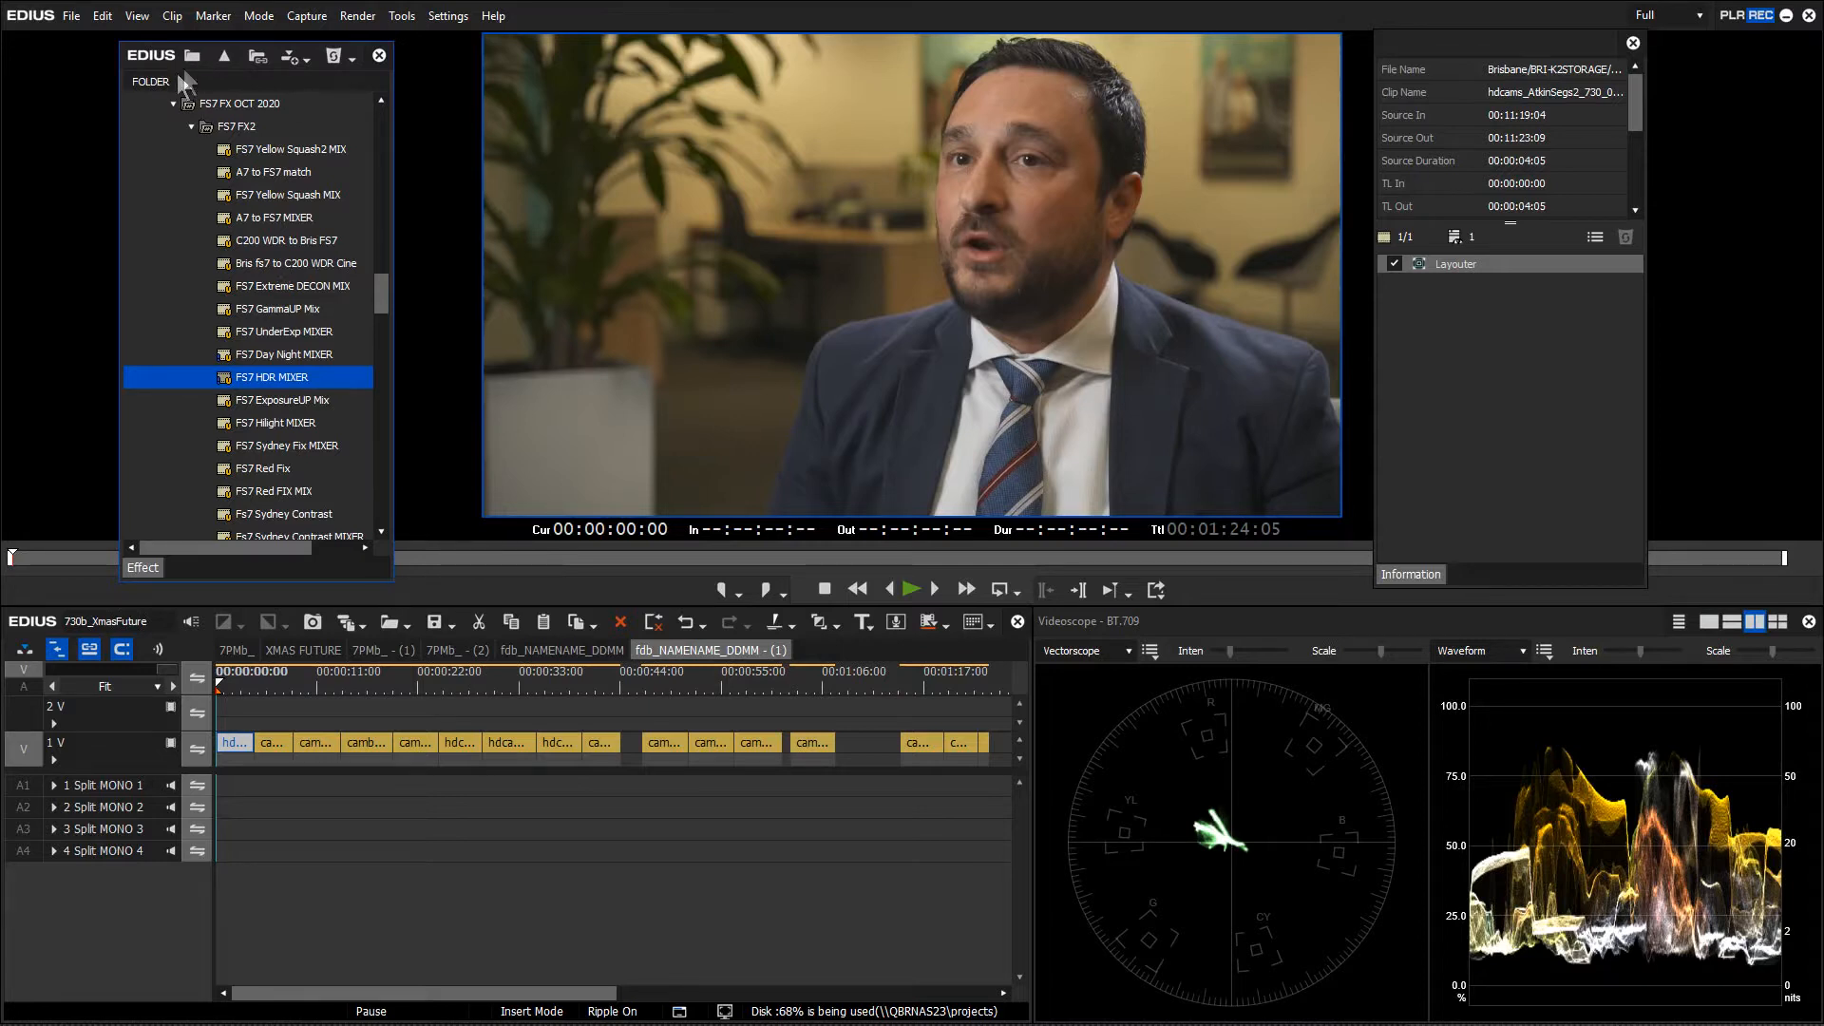
Step through the opening interview clips from 2 to 13 seconds, comparing their vectorscope and waveform readings
{"action": "left_click_drag", "start_coordinate": [152, 59], "coordinate": [148, 71]}
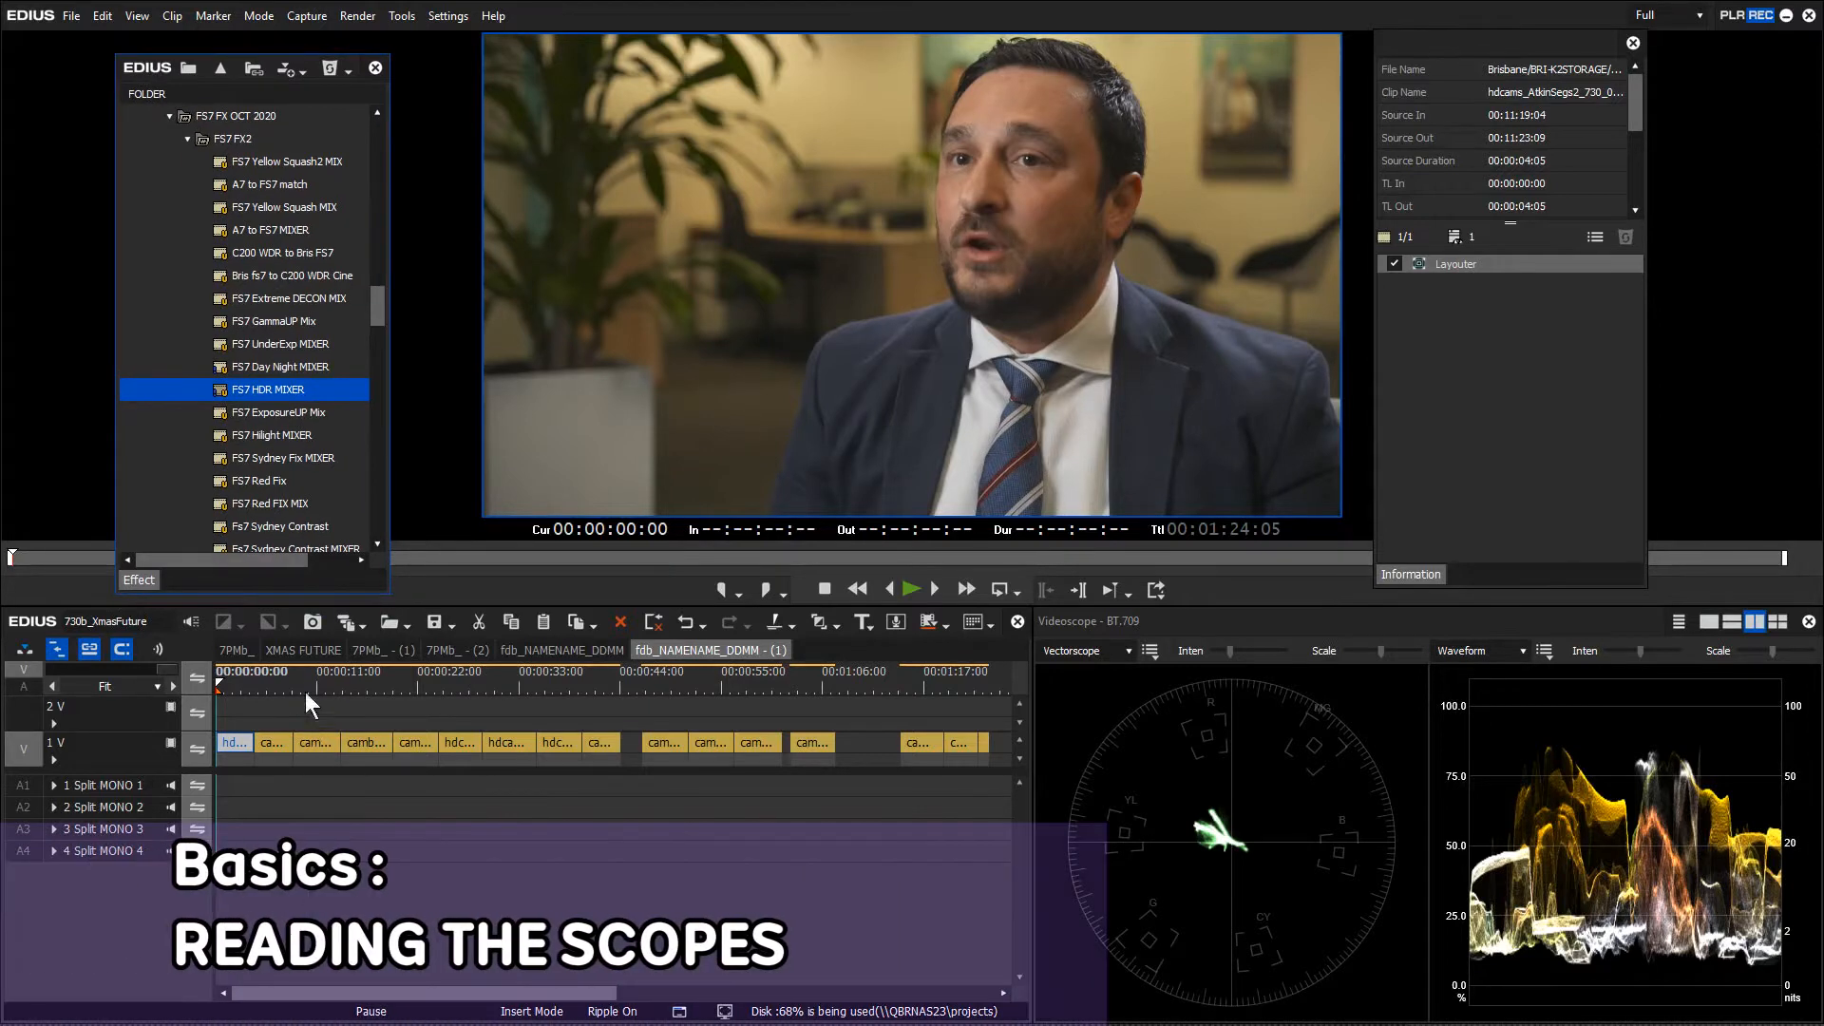
{"action": "mouse_move", "coordinate": [245, 677]}
{"action": "left_mouse_down"}
{"action": "mouse_move", "coordinate": [973, 710]}
{"action": "mouse_move", "coordinate": [217, 677]}
{"action": "left_mouse_up"}
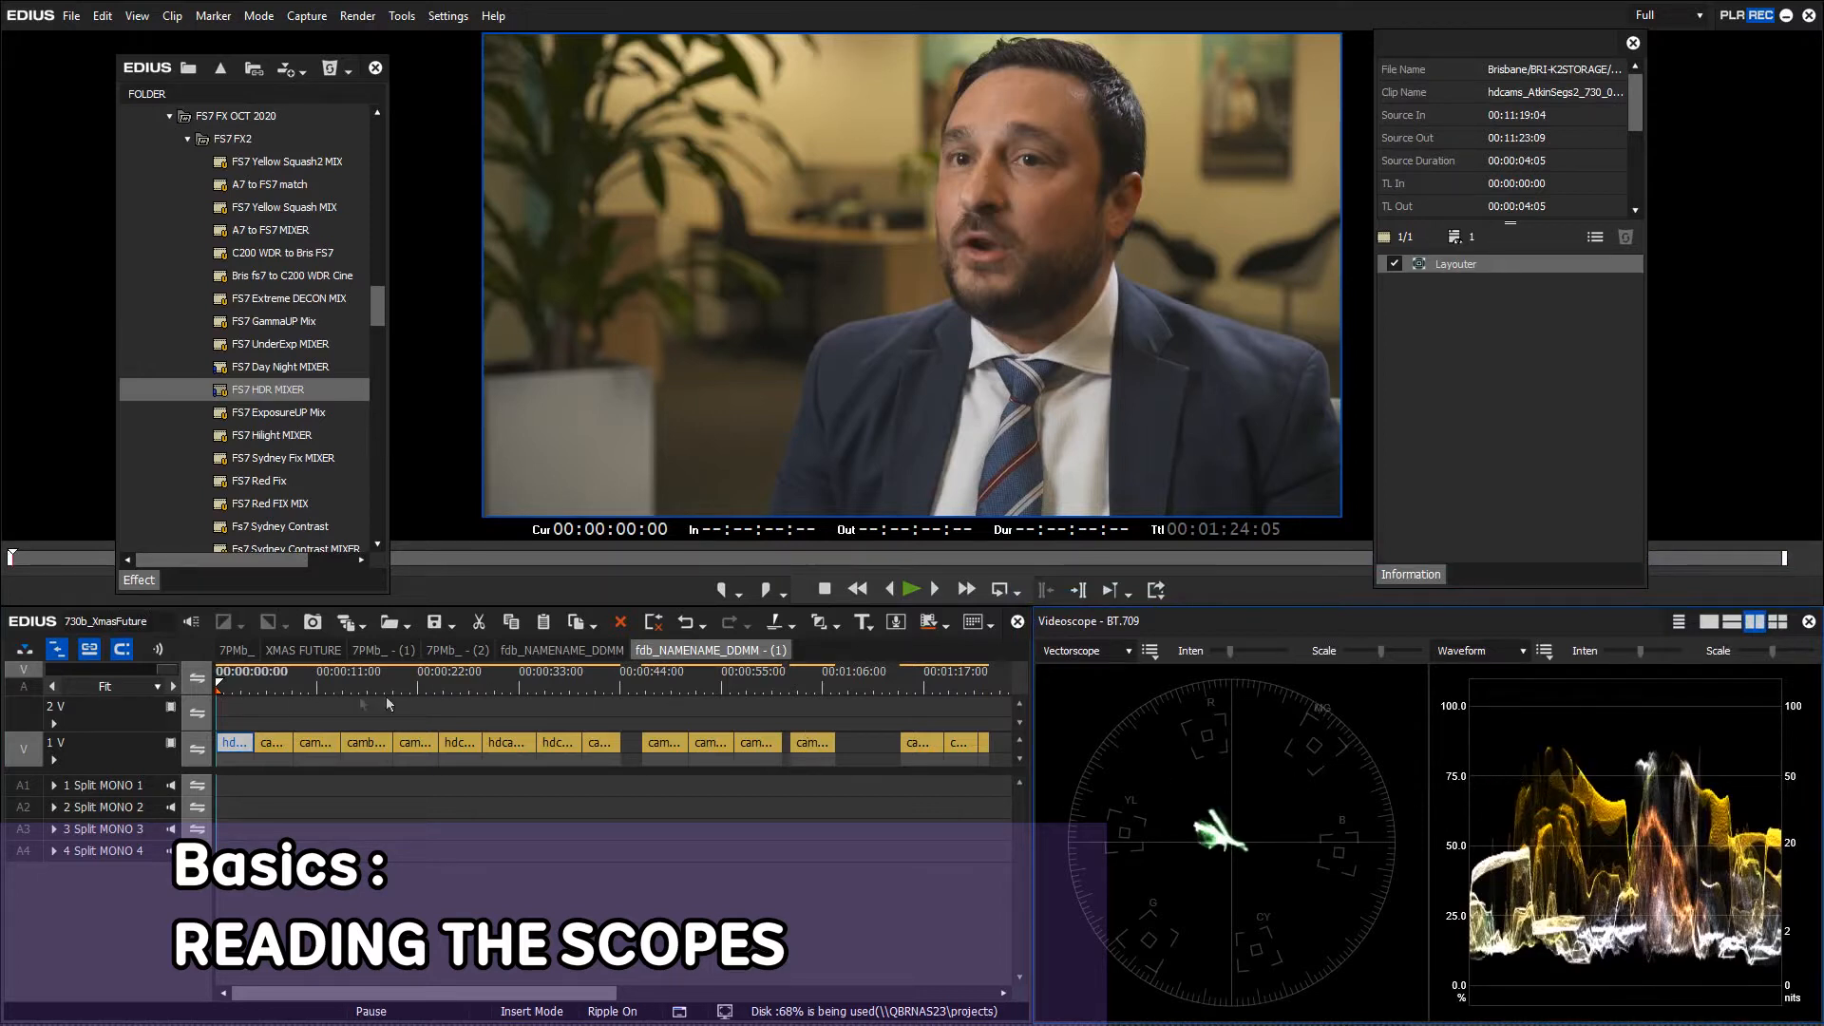
{"action": "left_click", "coordinate": [234, 682]}
{"action": "left_click", "coordinate": [277, 676]}
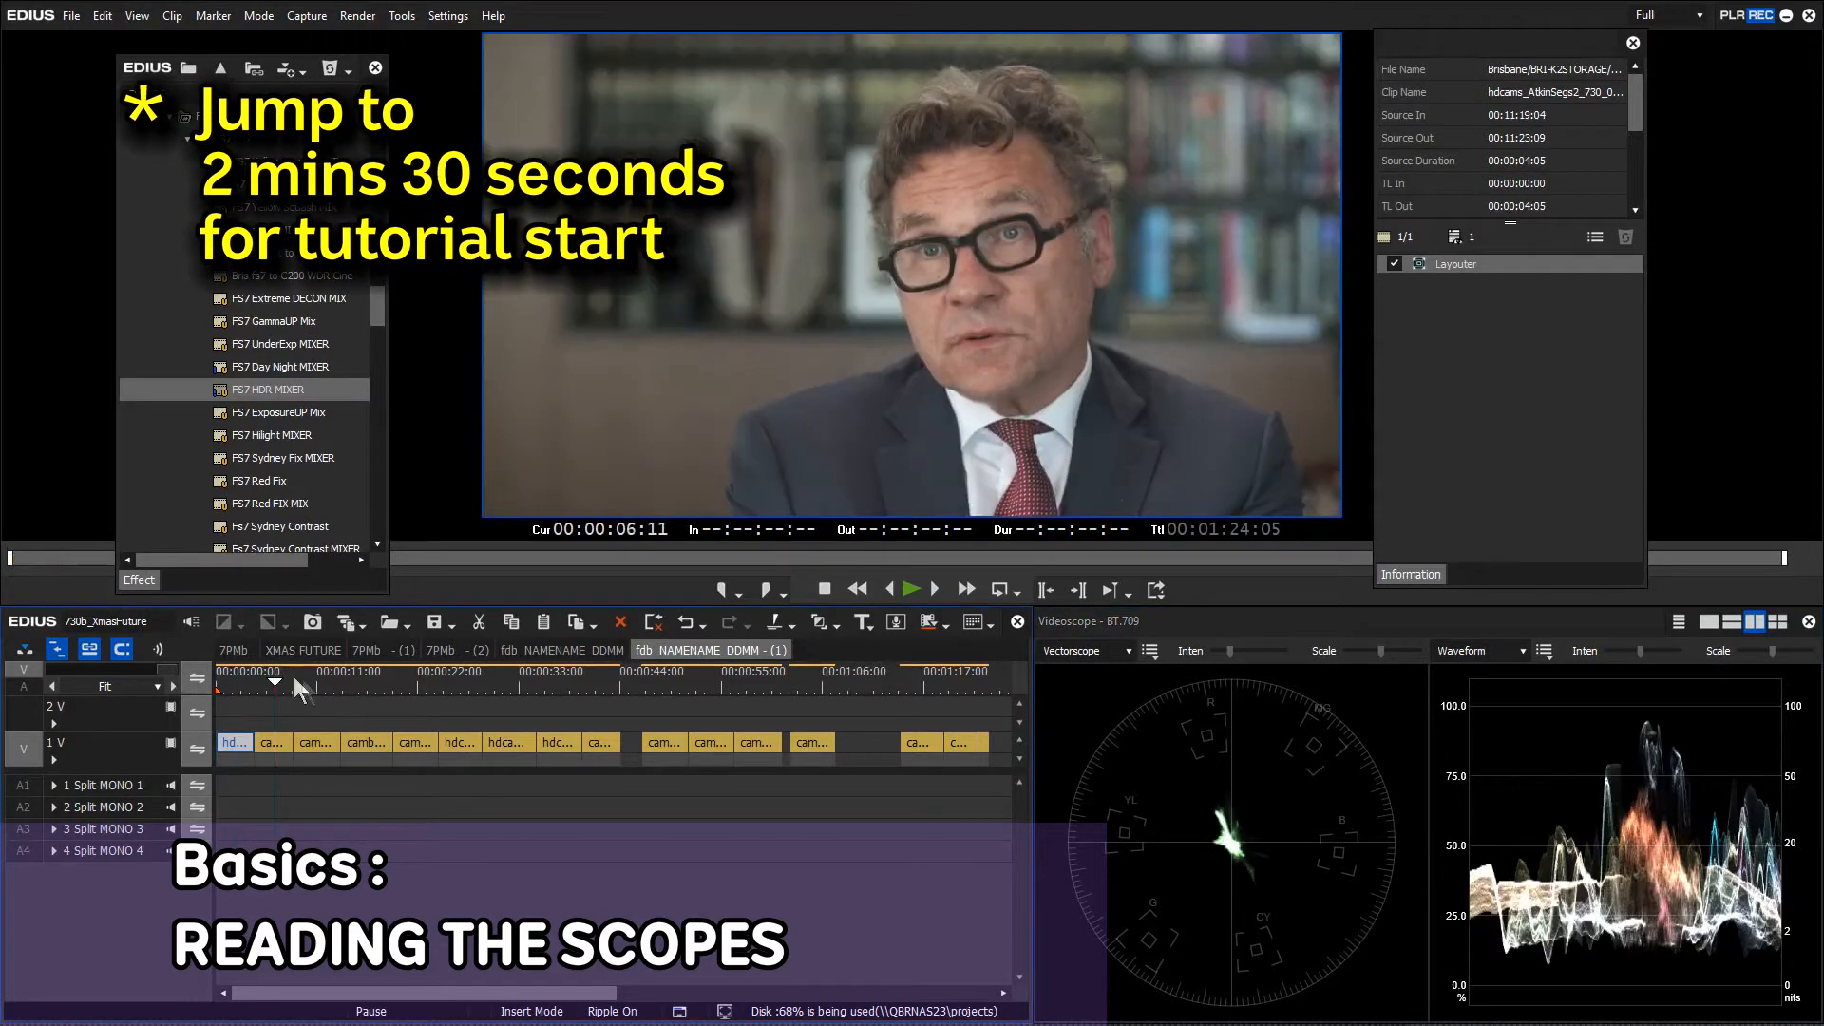
{"action": "left_click", "coordinate": [316, 675]}
{"action": "left_click", "coordinate": [328, 672]}
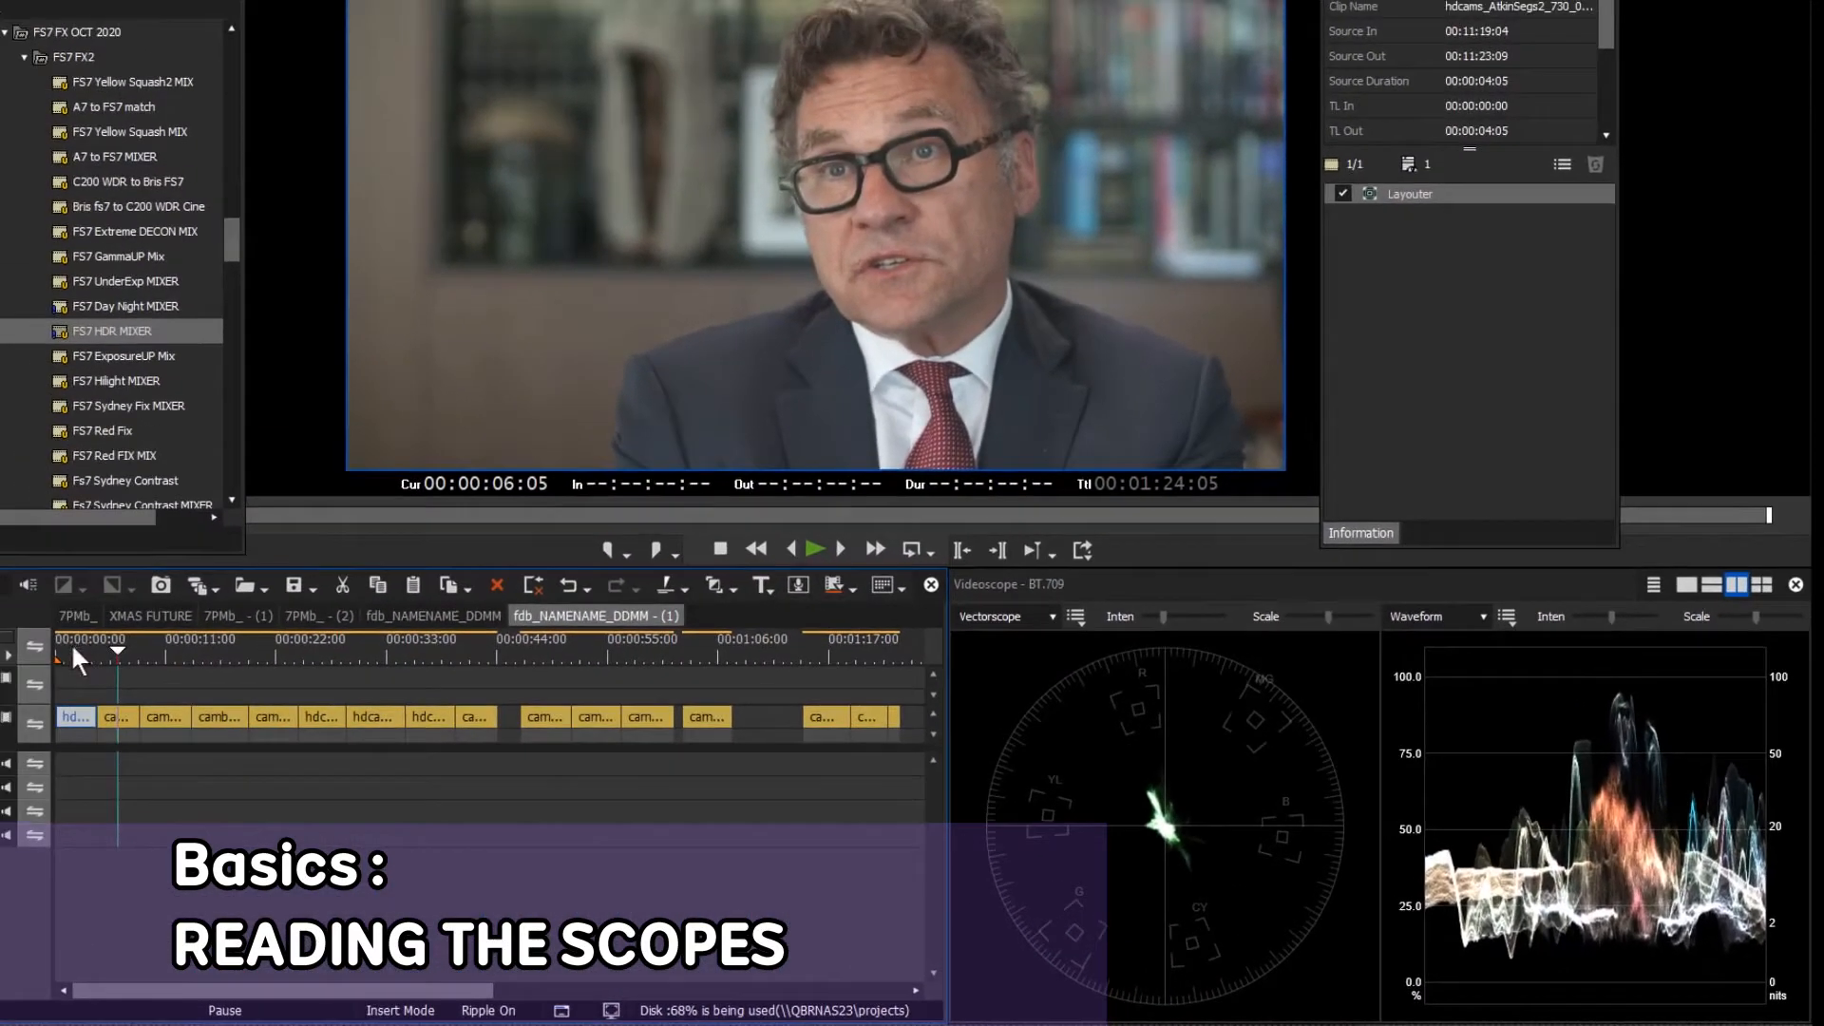
Revisit the start, the woman's clip at 17 s and the man's at 11 s, ending on the library shot near 26 s
{"action": "left_click", "coordinate": [70, 644]}
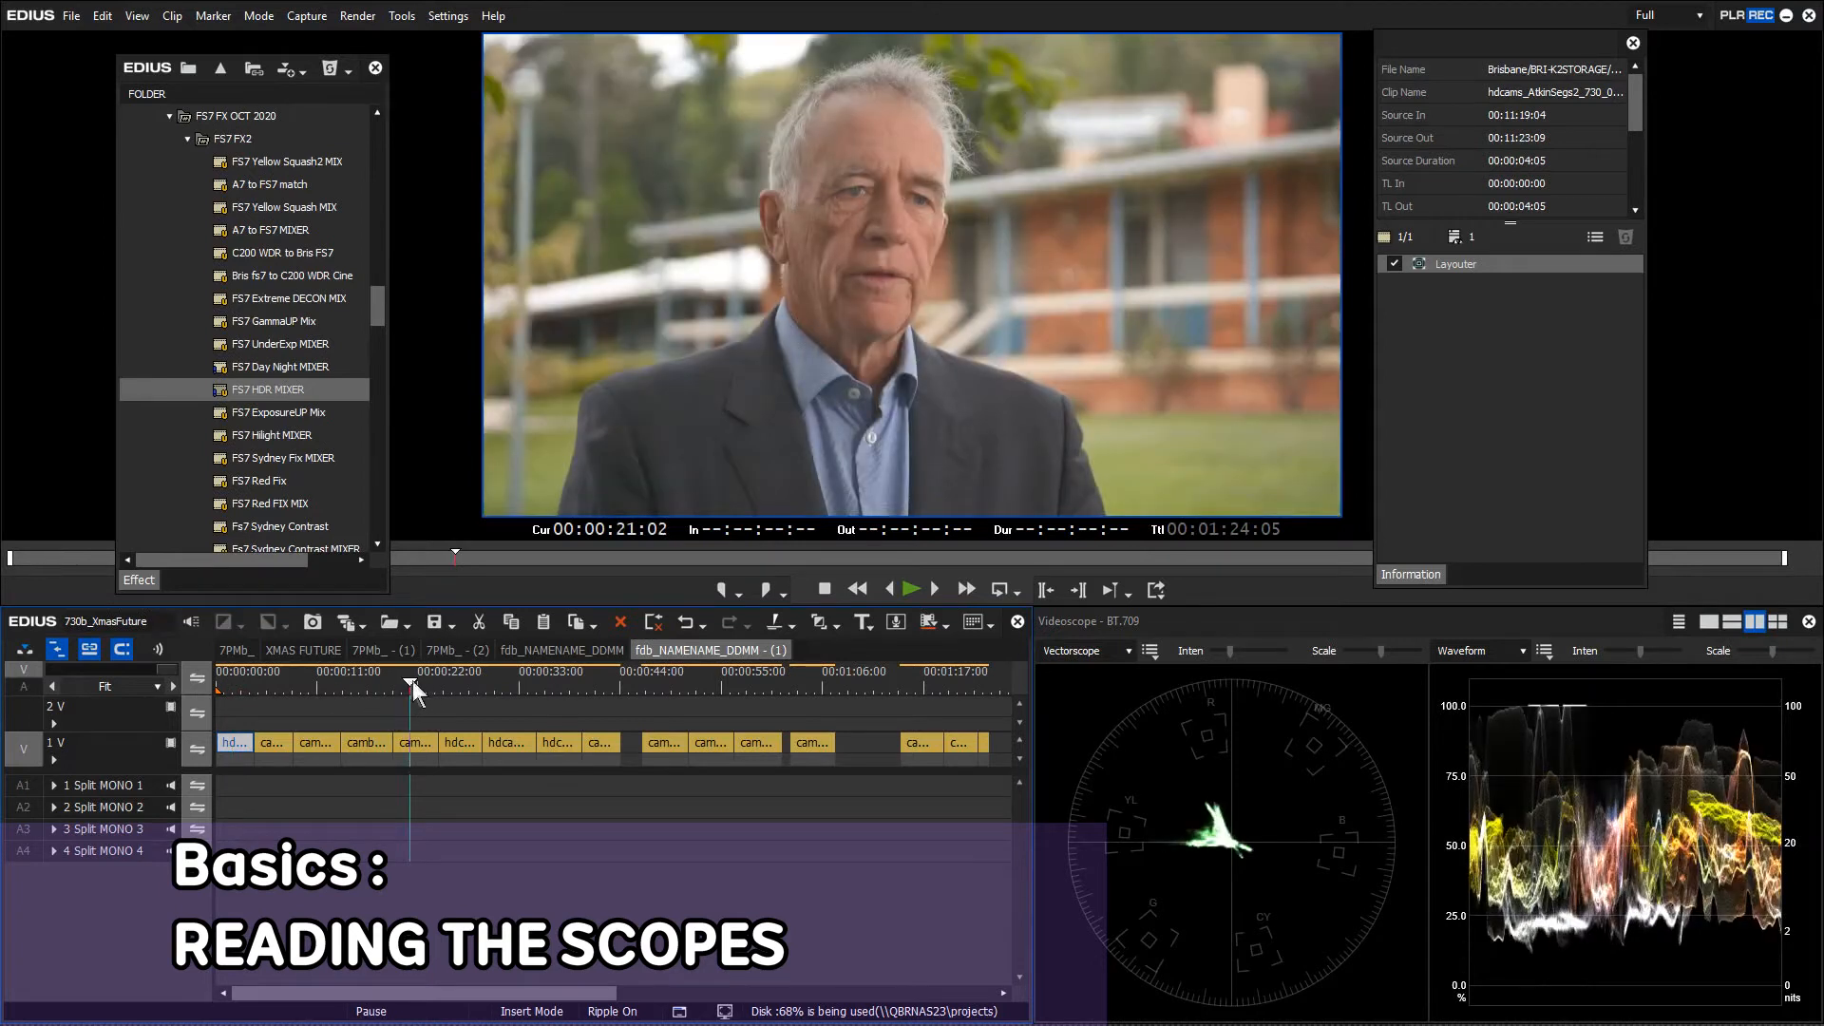
{"action": "left_click", "coordinate": [369, 682]}
{"action": "left_click", "coordinate": [318, 682]}
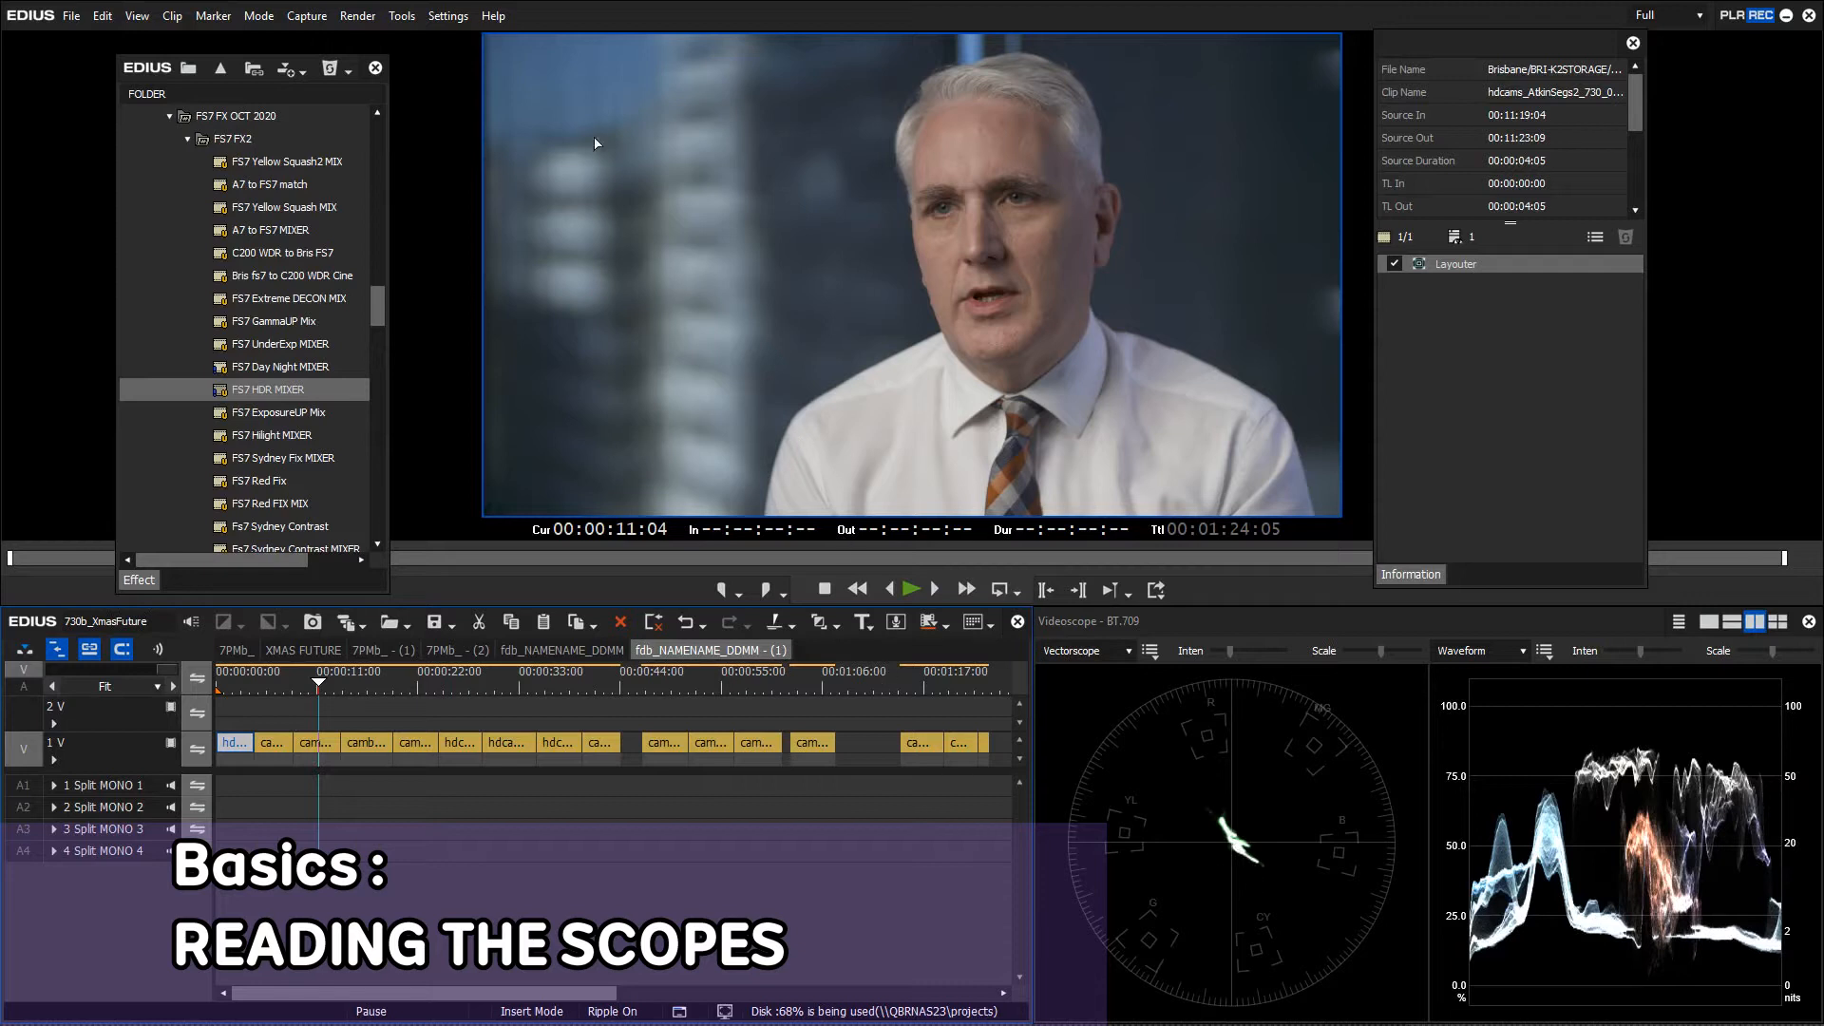
{"action": "left_click_drag", "start_coordinate": [359, 684], "coordinate": [461, 694]}
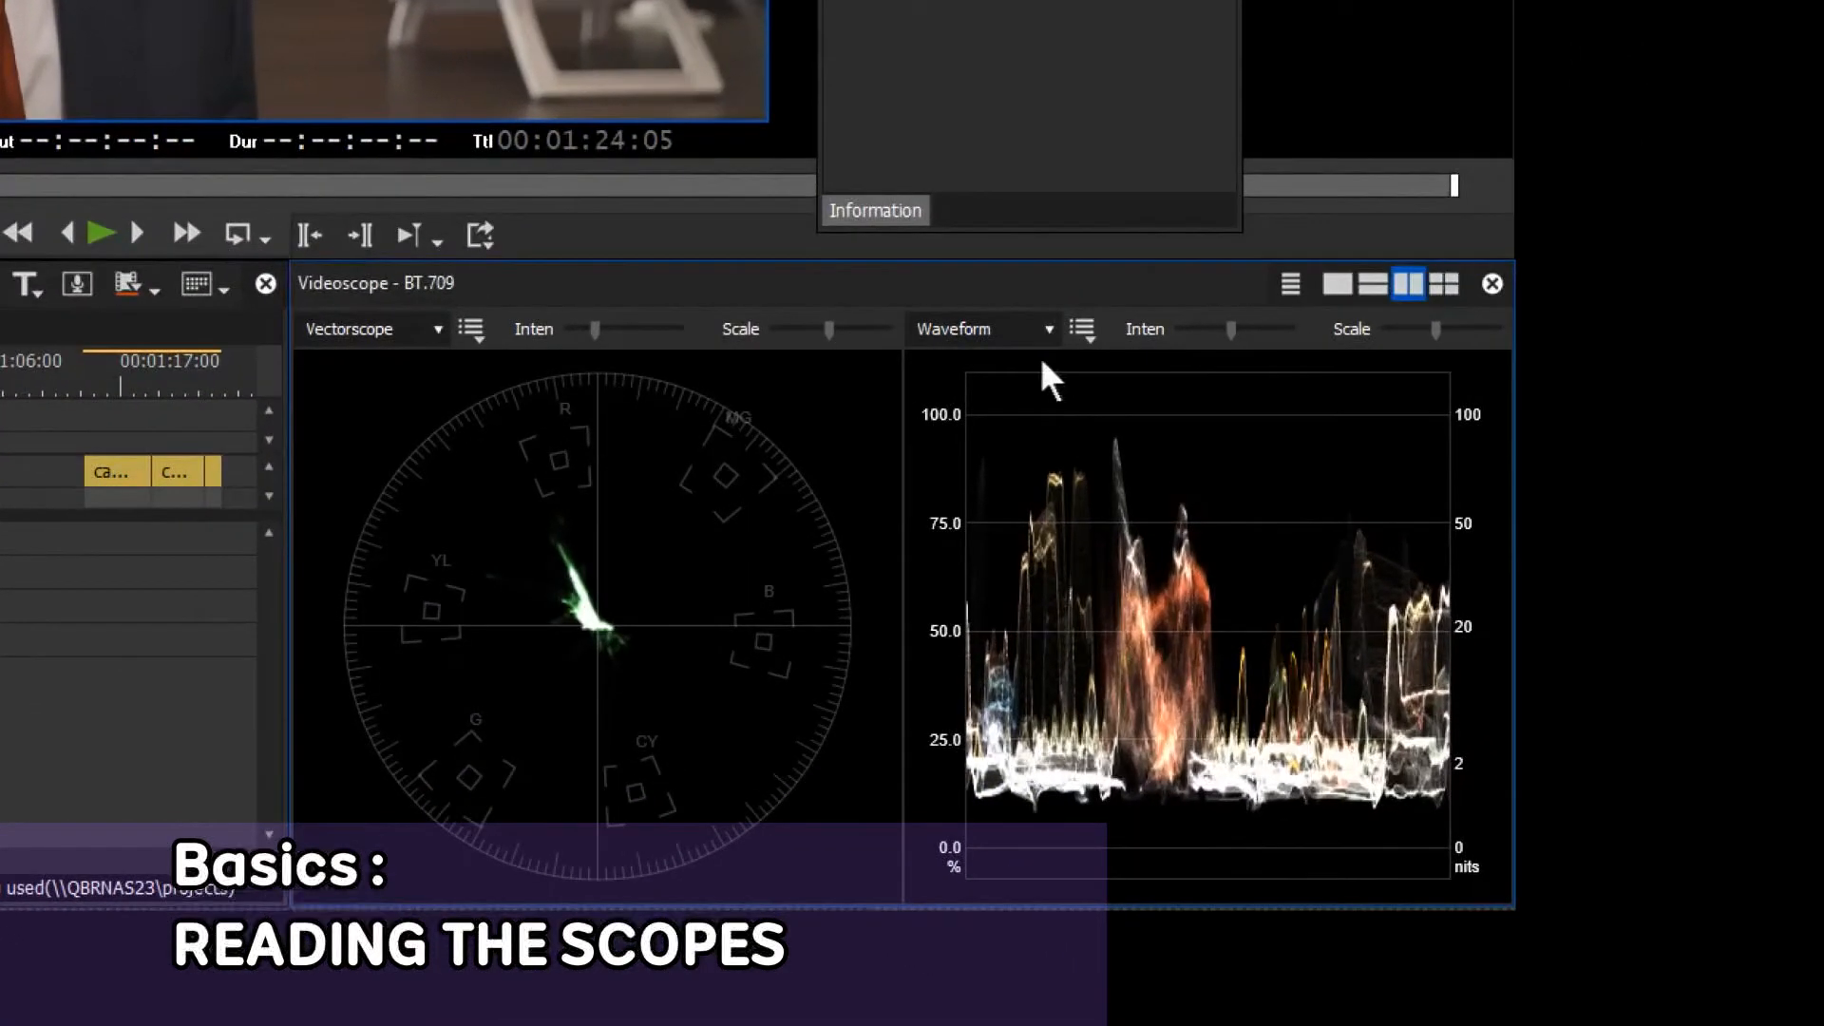
Keep the Waveform display and compare clips at 37 s and 10 s, ending on the first clip at 00:00:02:18
{"action": "left_click", "coordinate": [1039, 328]}
{"action": "left_click", "coordinate": [1037, 327]}
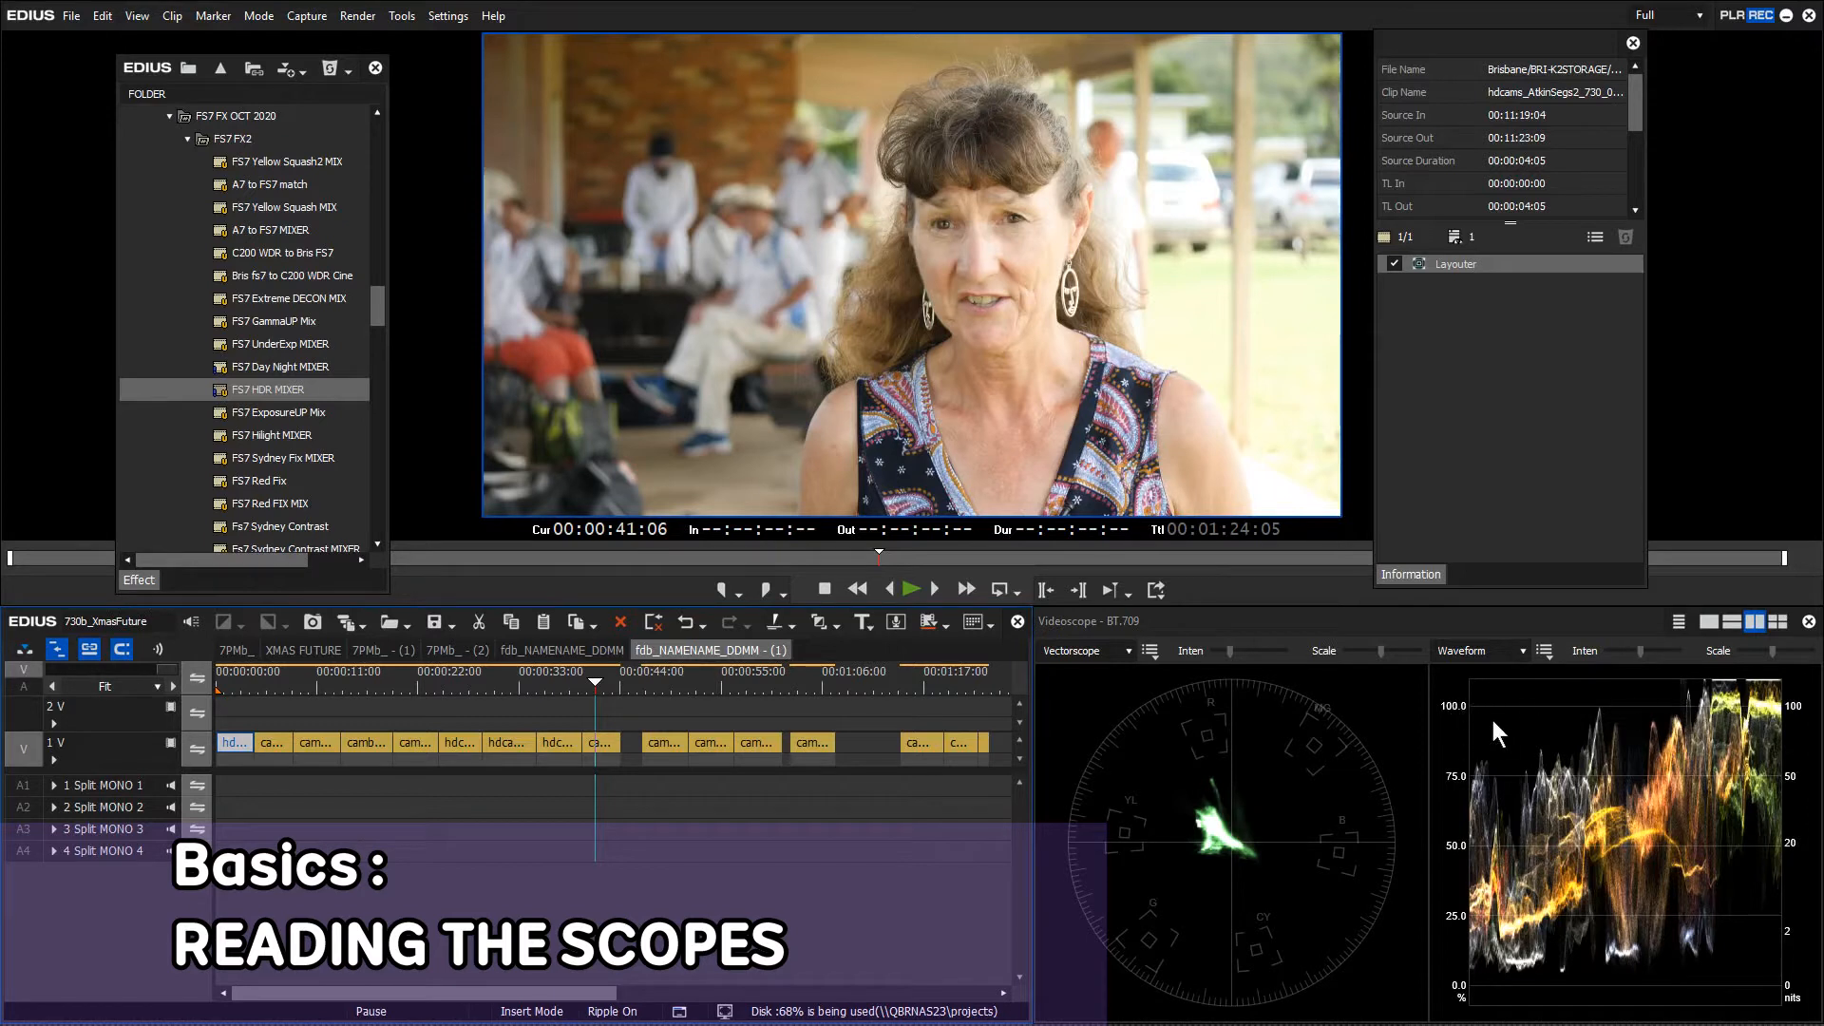
{"action": "left_click", "coordinate": [556, 682]}
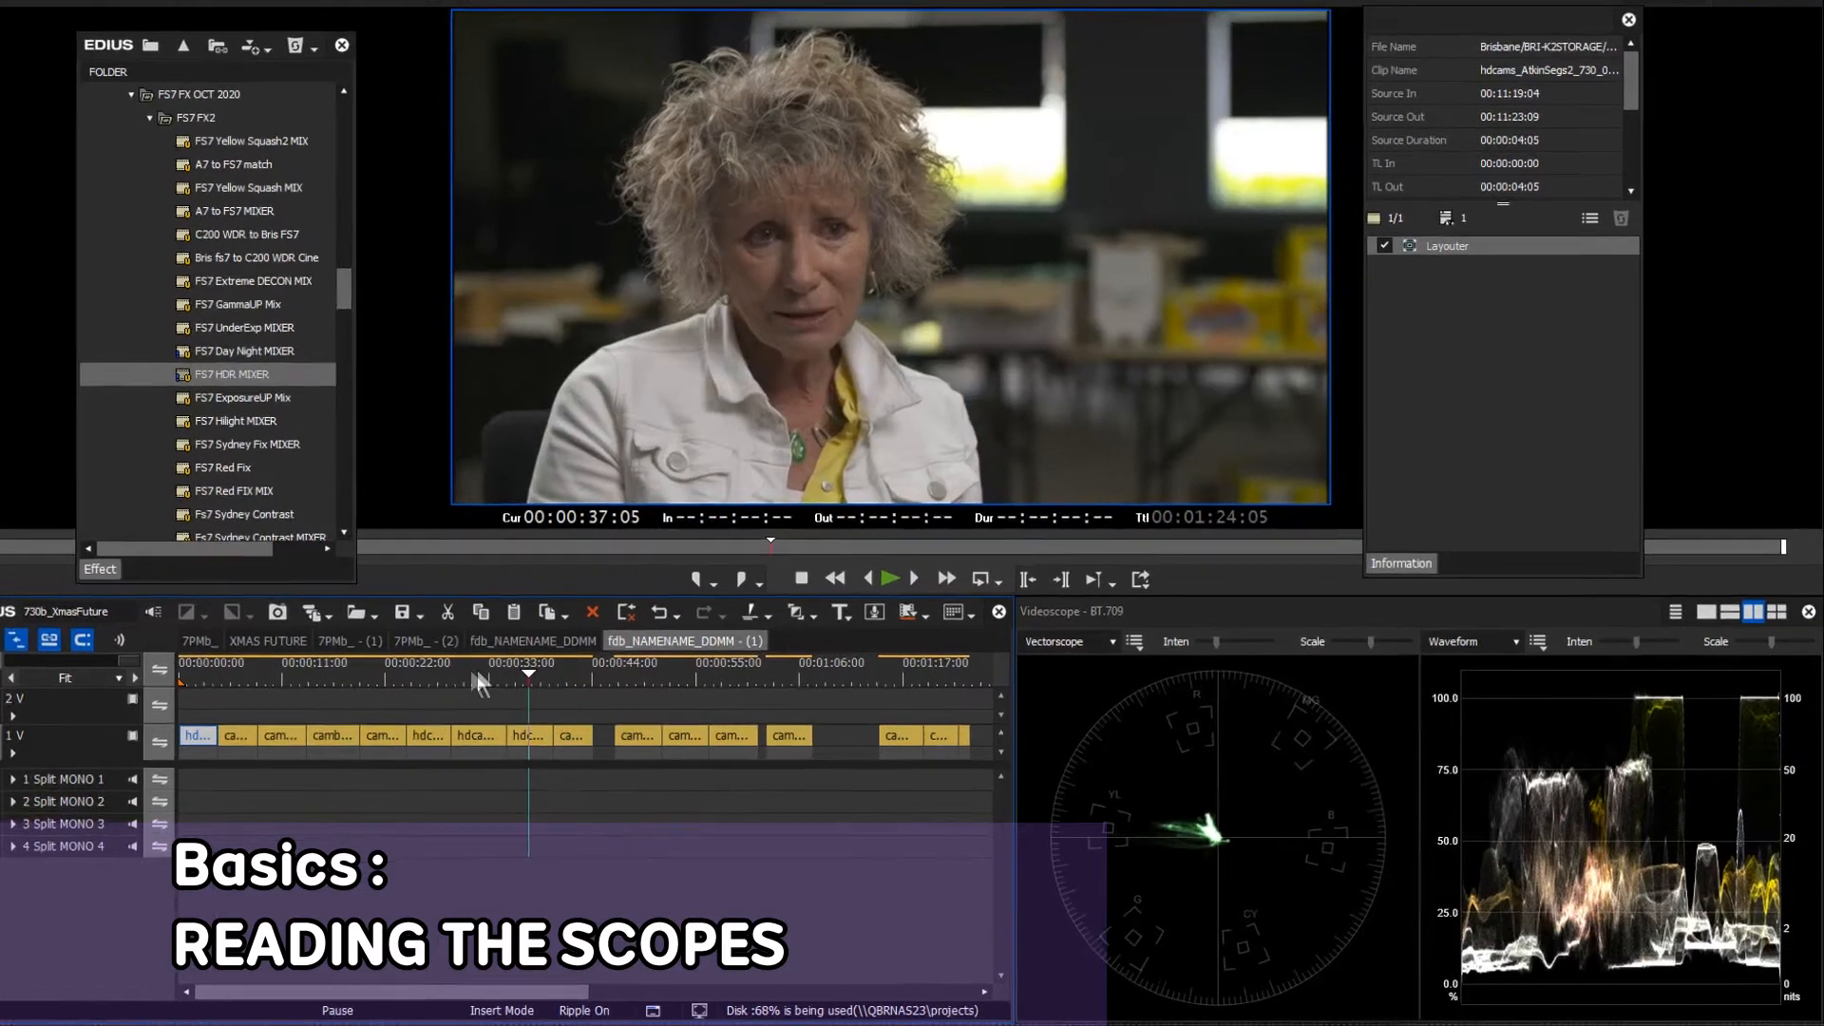
{"action": "left_click_drag", "start_coordinate": [293, 679], "coordinate": [315, 679]}
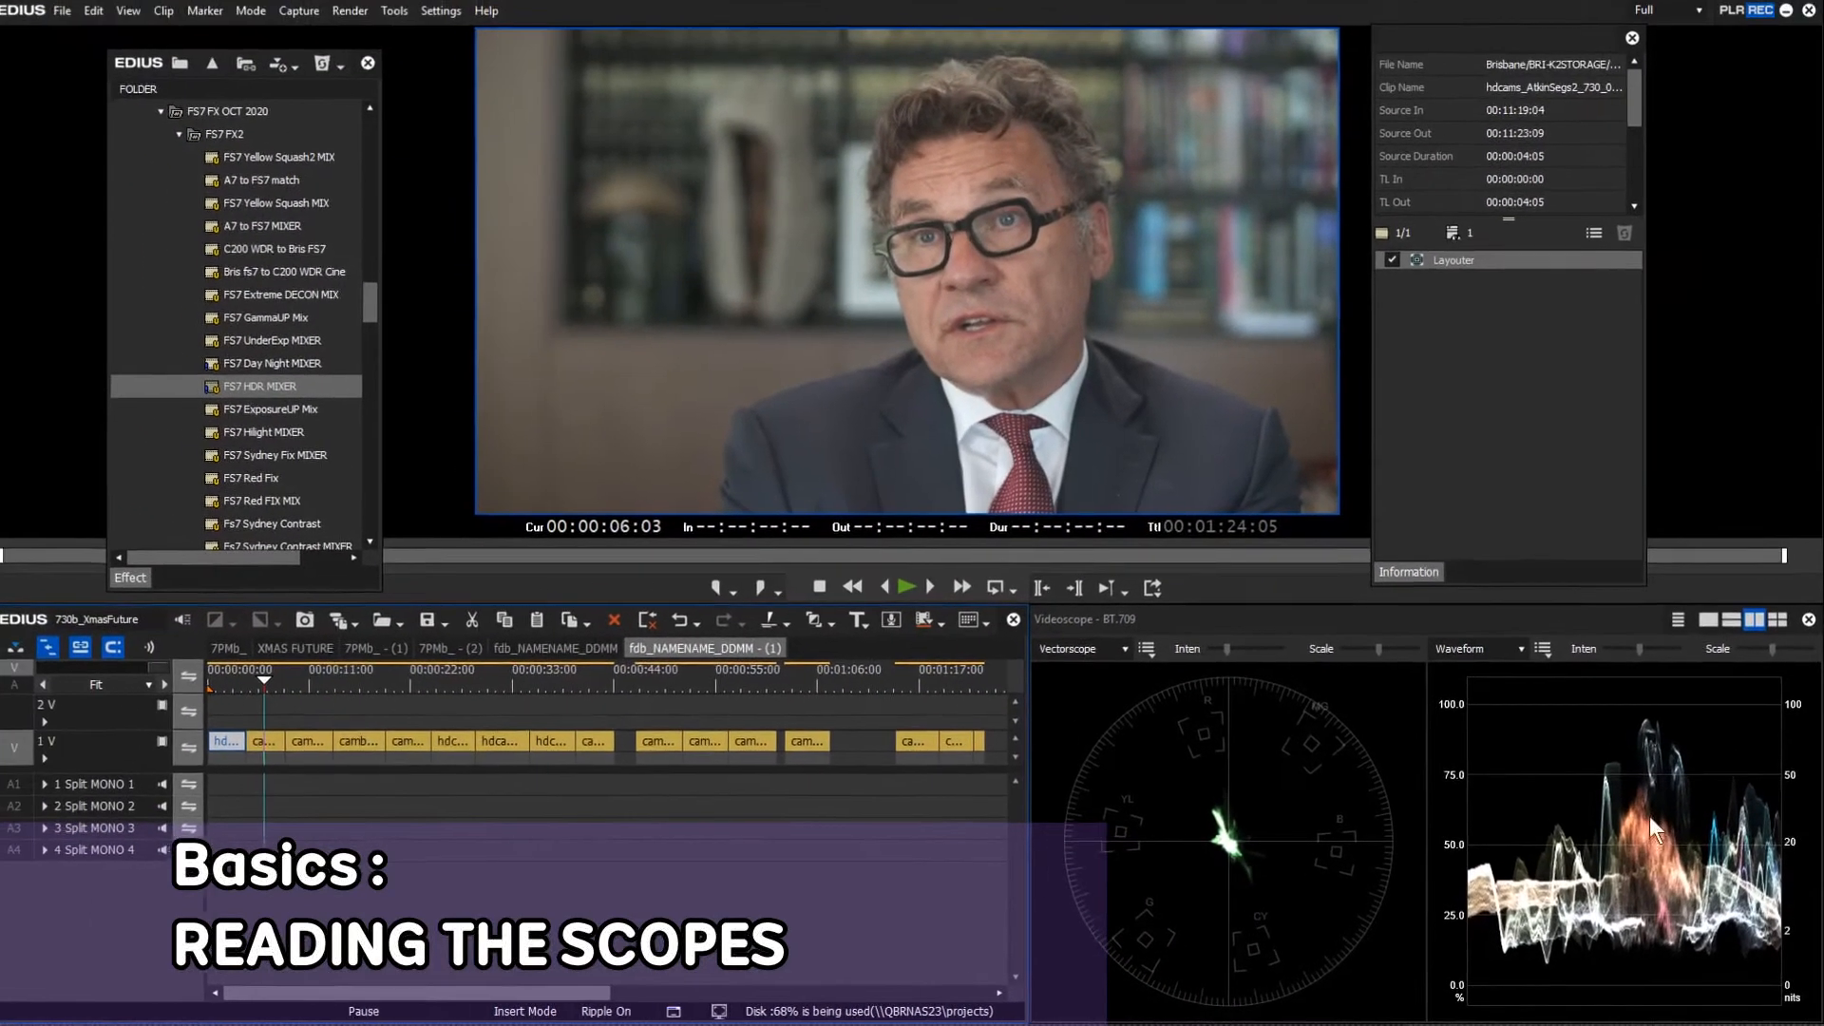
{"action": "left_click", "coordinate": [561, 679]}
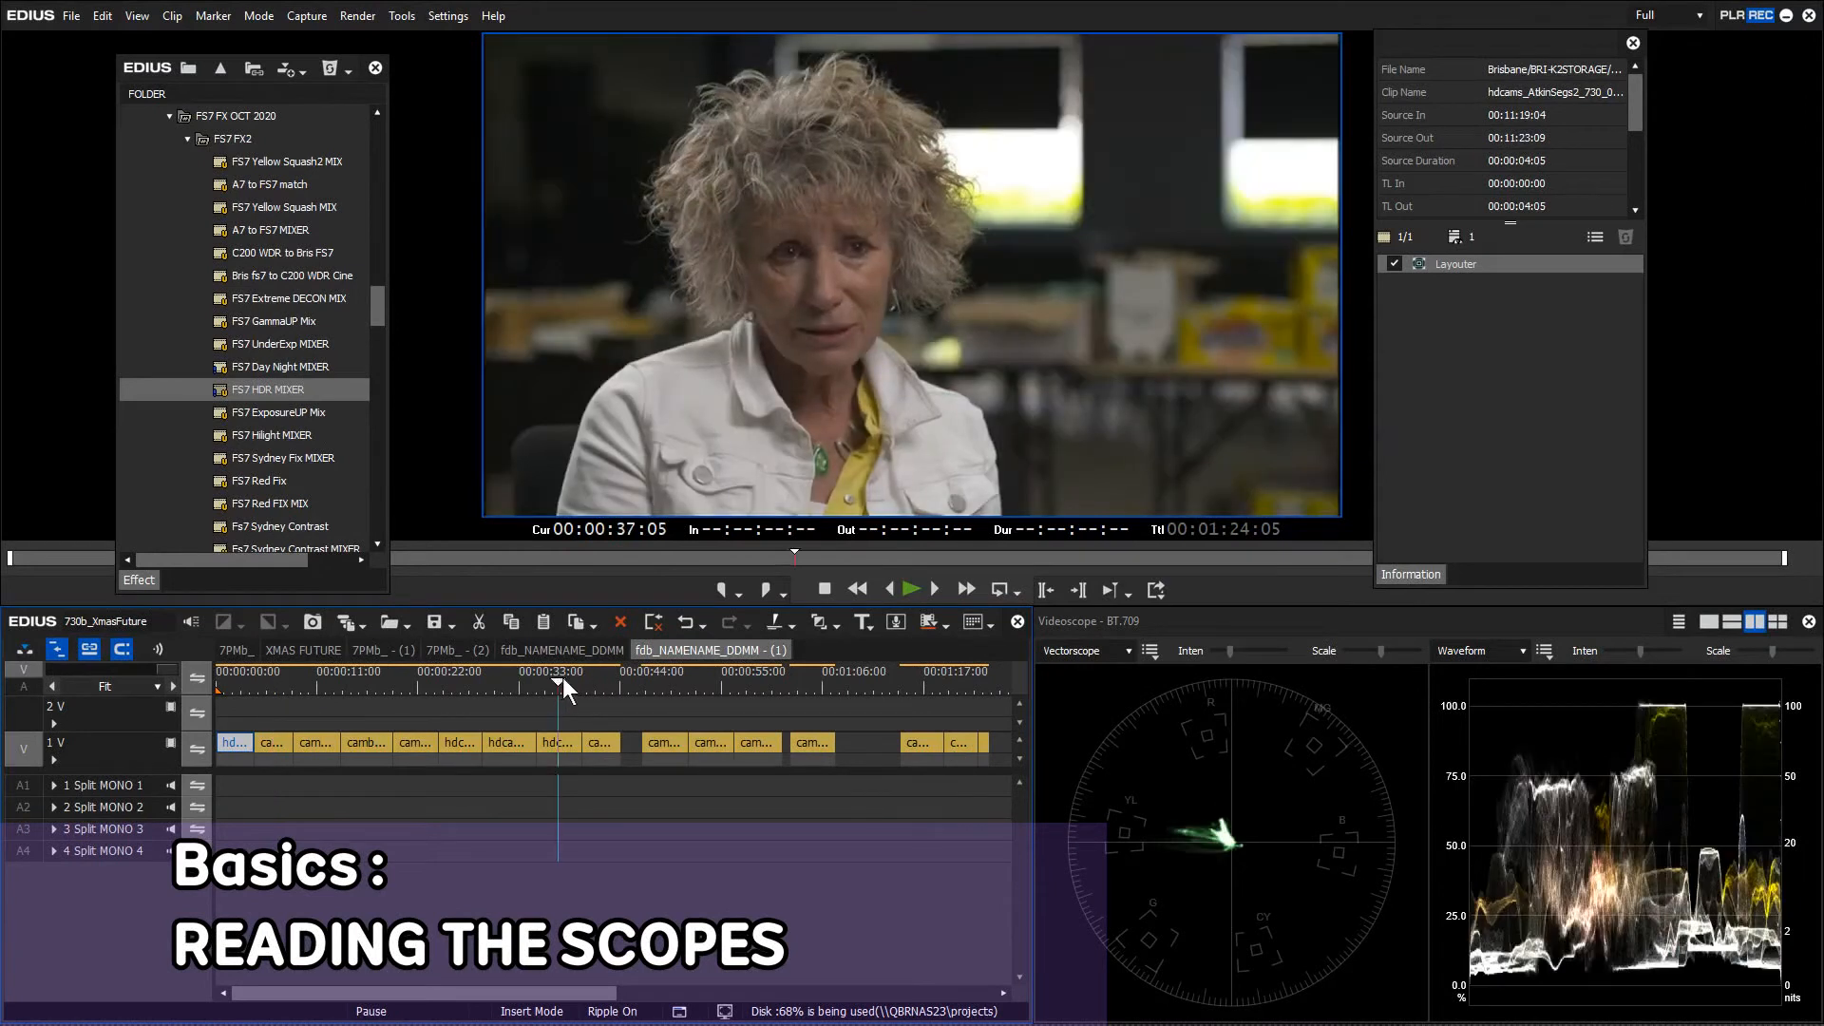
{"action": "left_click", "coordinate": [602, 677]}
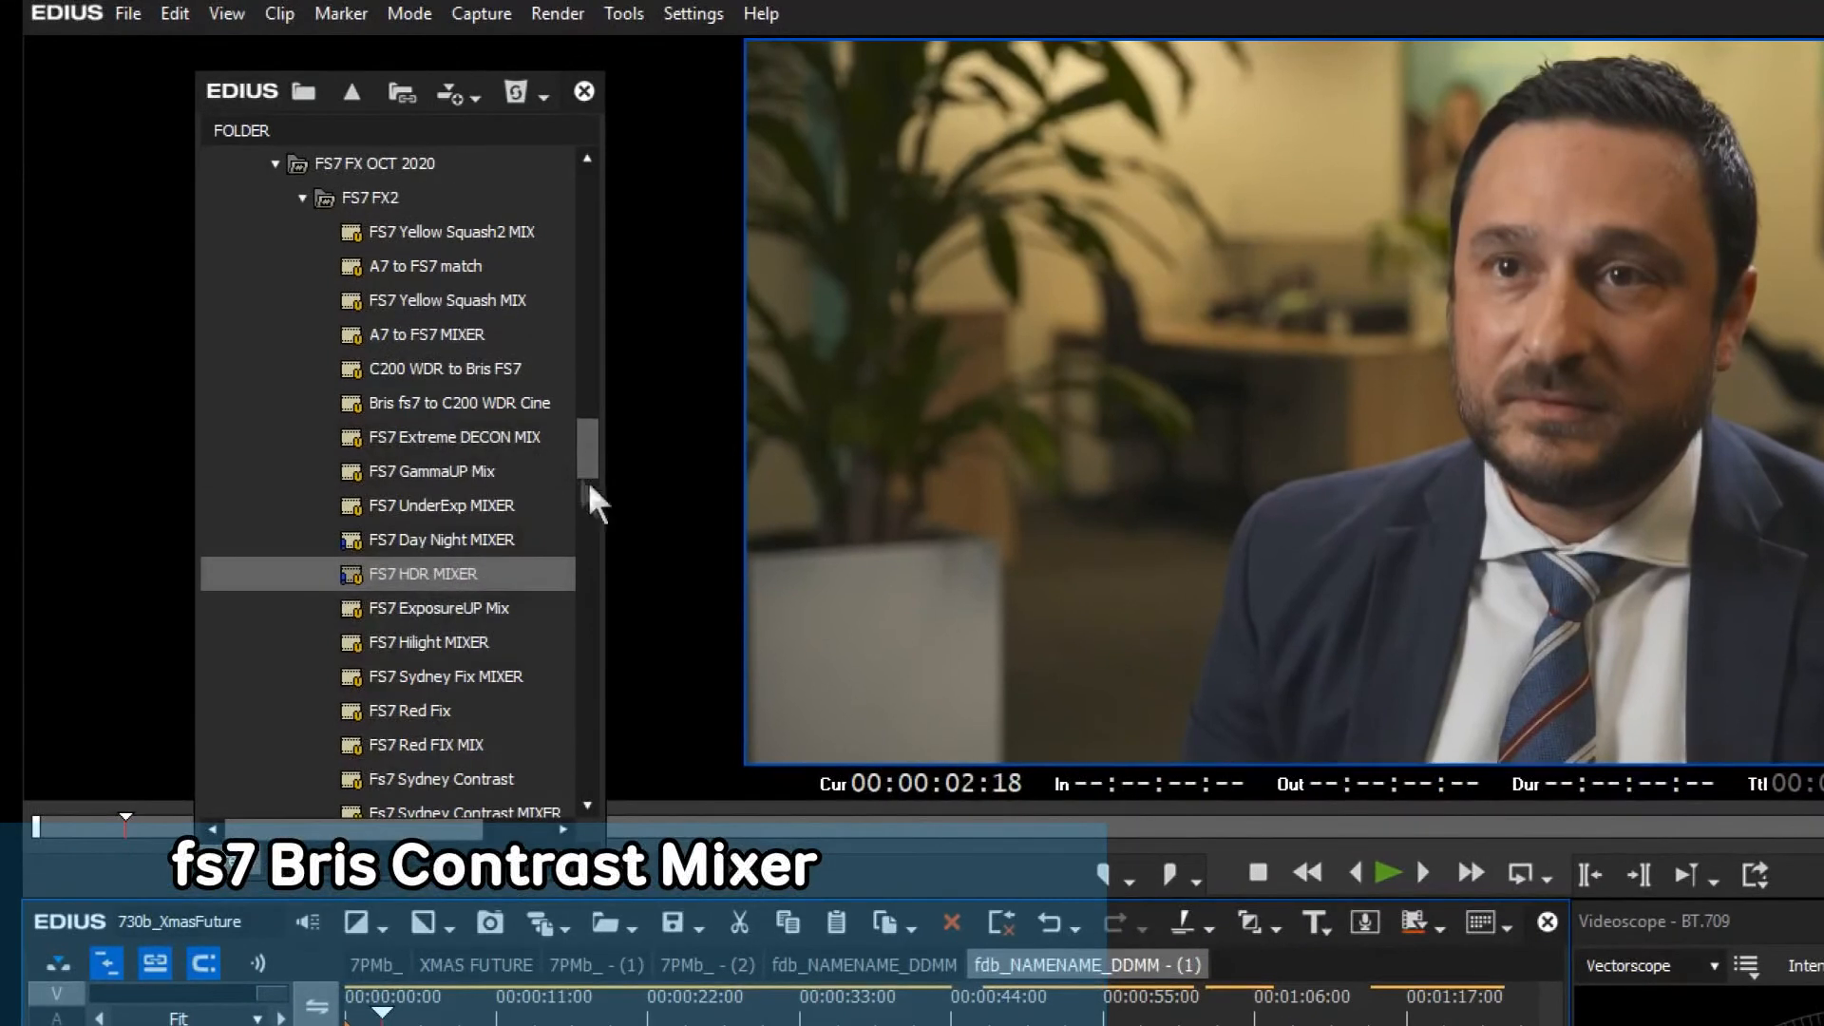
Drop the Fs7 Bris Contrast MIXER preset onto the suited man's first clip
{"action": "left_click_drag", "start_coordinate": [558, 432], "coordinate": [593, 480]}
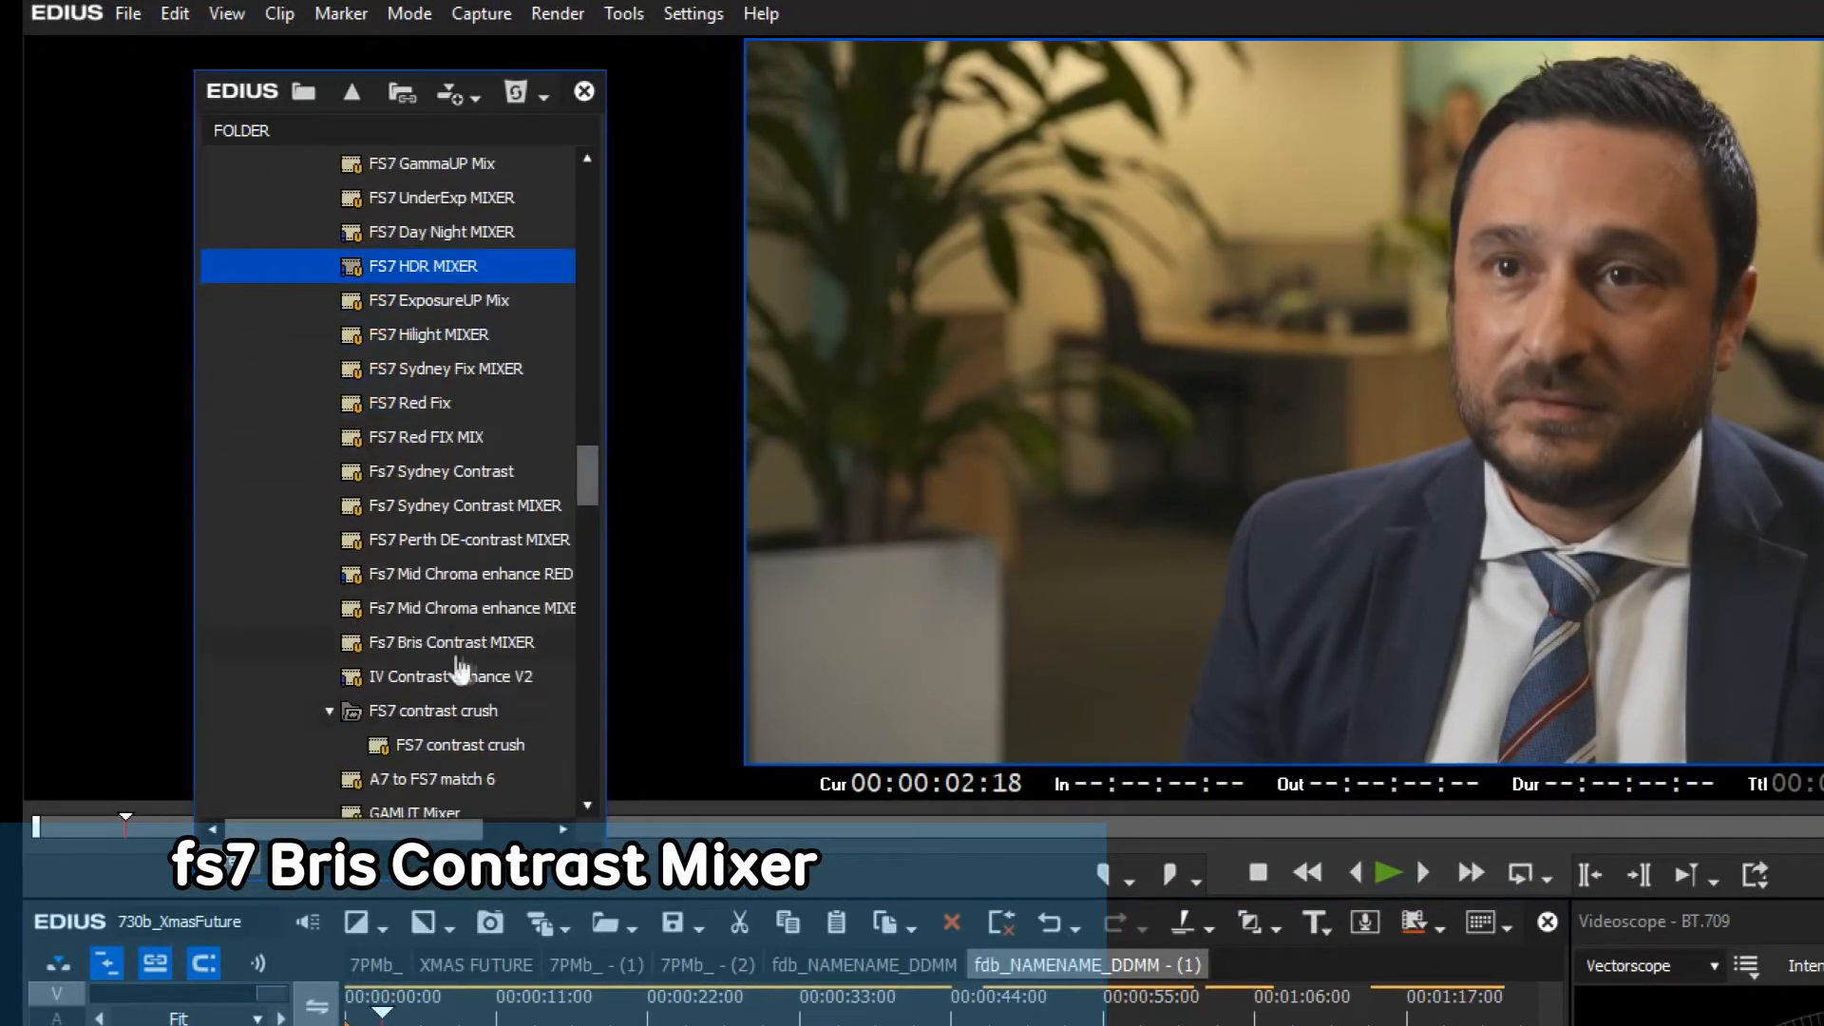
{"action": "mouse_move", "coordinate": [439, 654]}
{"action": "left_click_drag", "start_coordinate": [439, 654], "coordinate": [719, 723]}
{"action": "left_click_drag", "start_coordinate": [719, 520], "coordinate": [369, 901]}
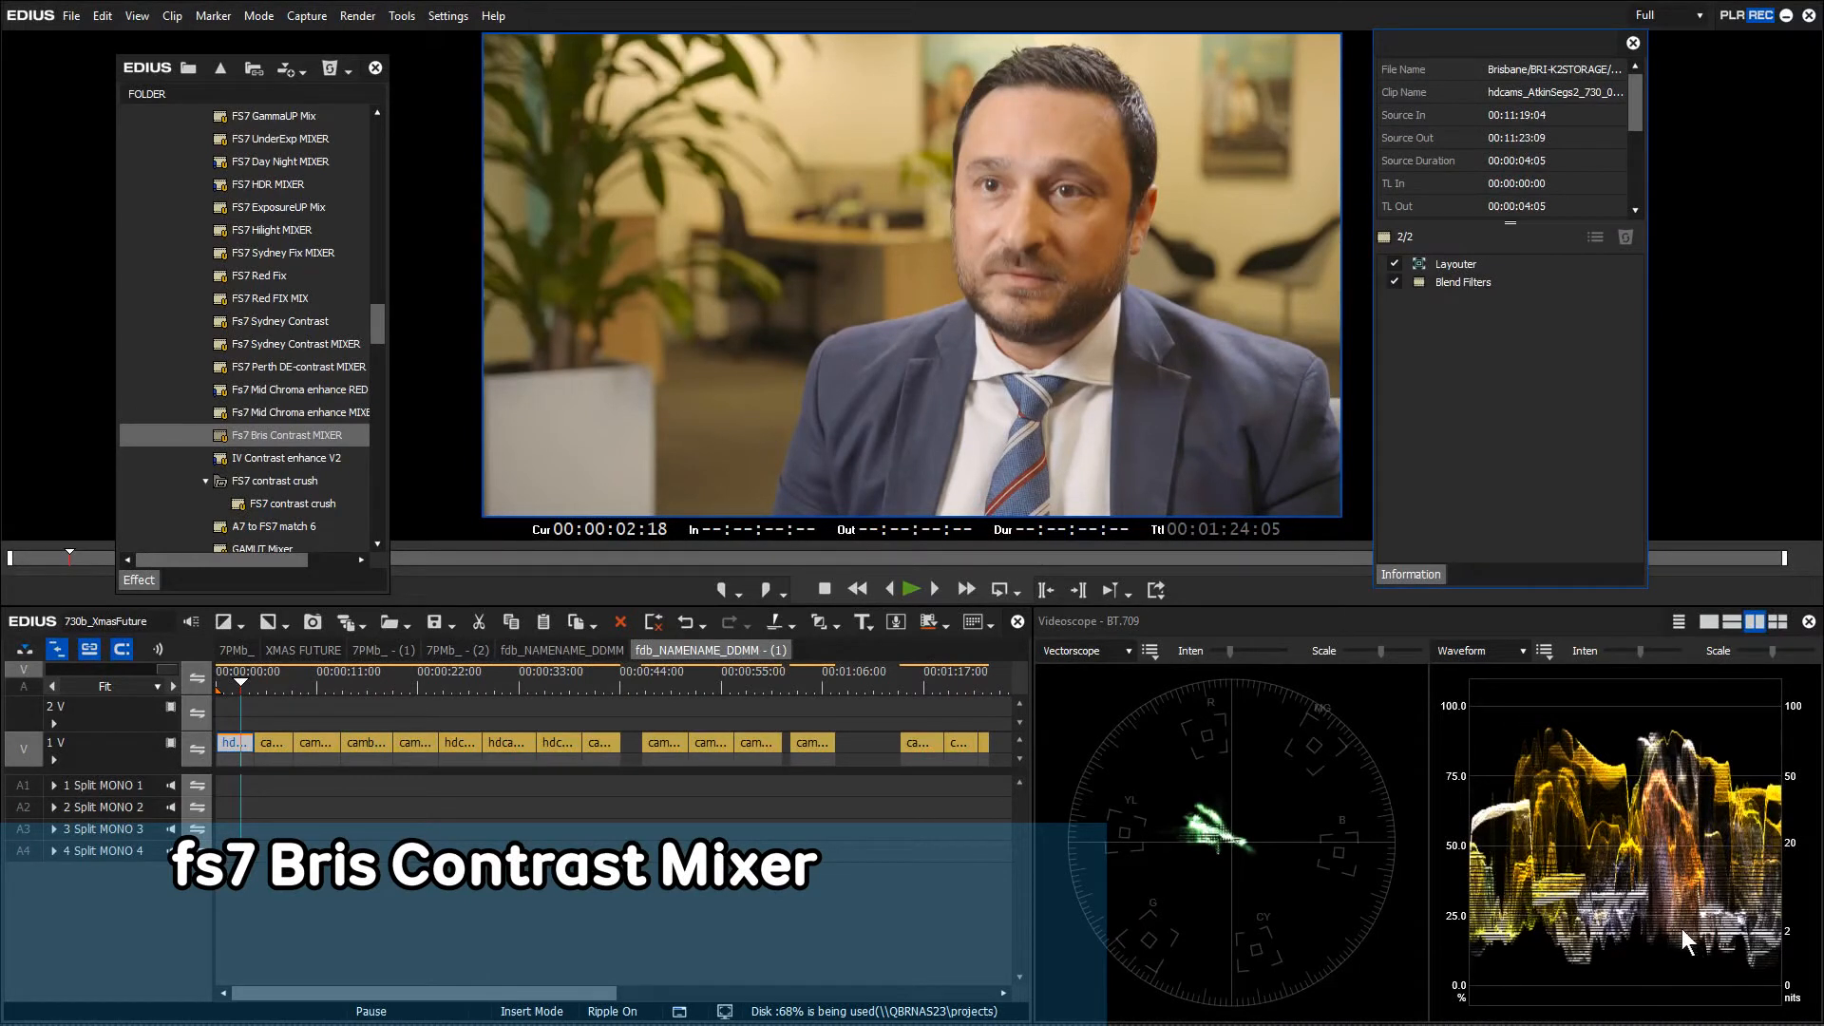
Set the new blend filter's ratio to its minimum and confirm
{"action": "left_click", "coordinate": [1460, 280]}
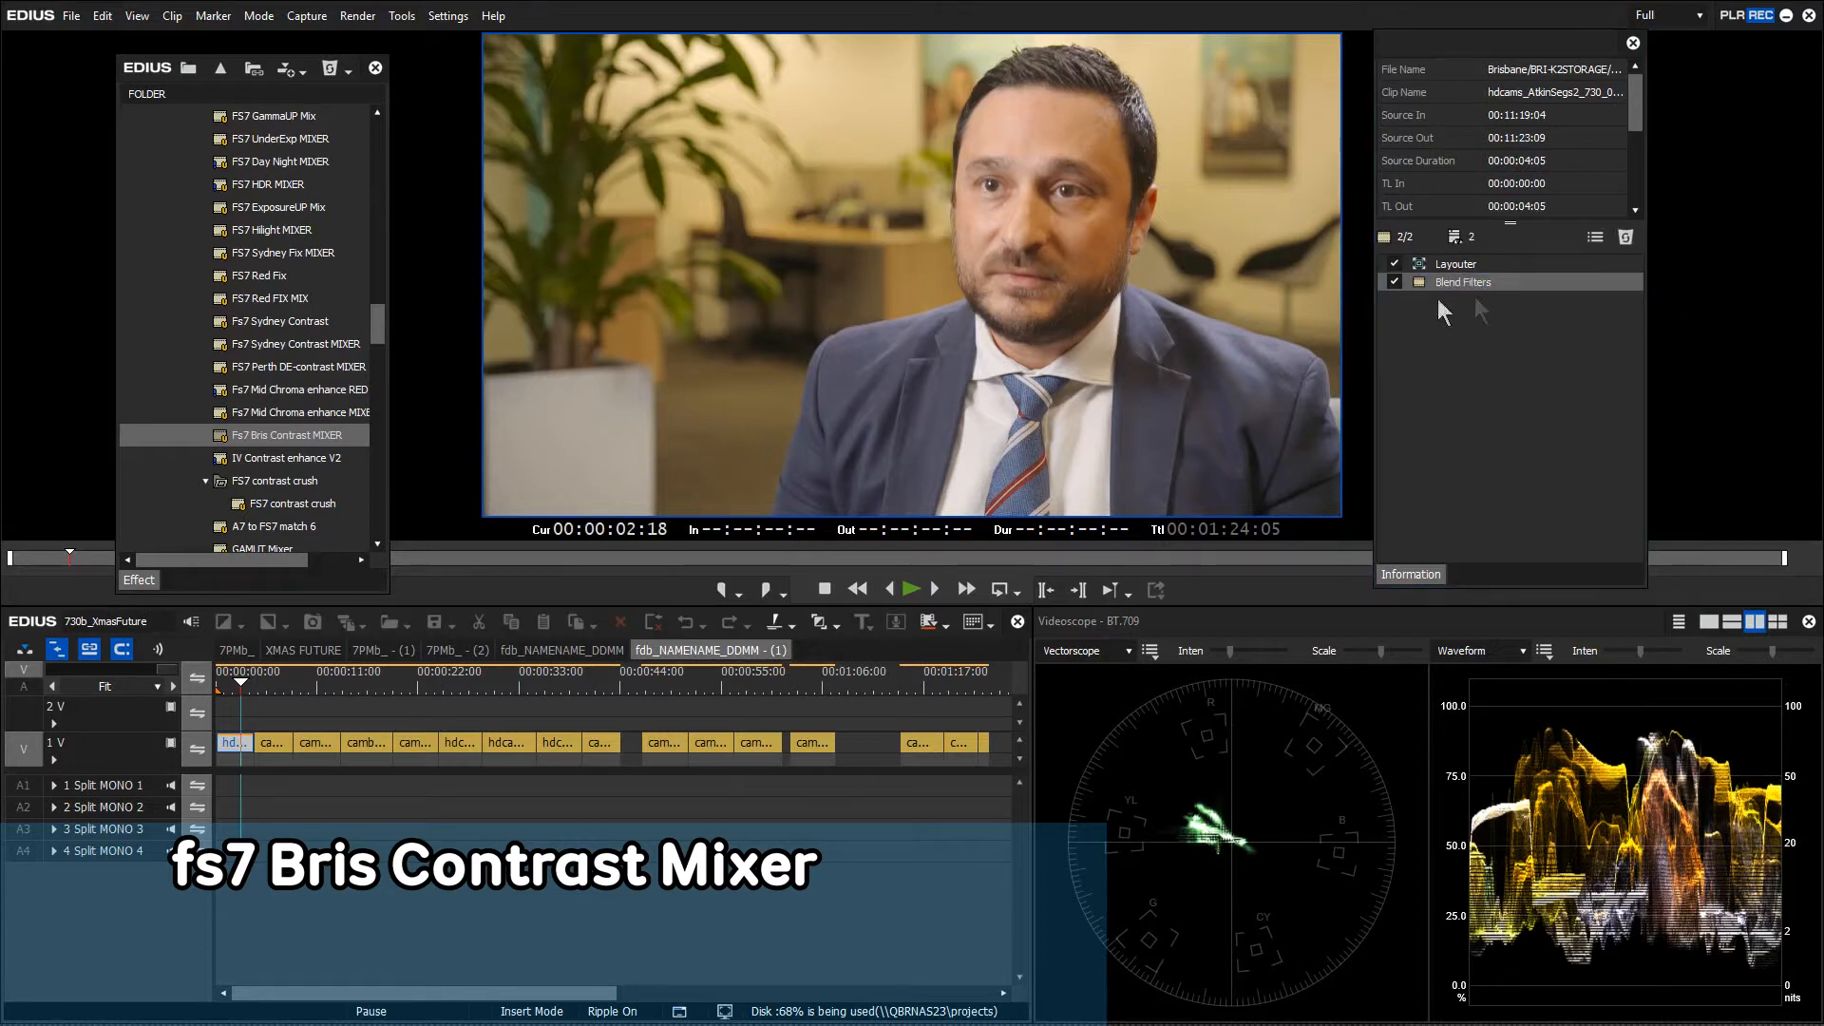
{"action": "left_click_drag", "start_coordinate": [252, 346], "coordinate": [731, 624]}
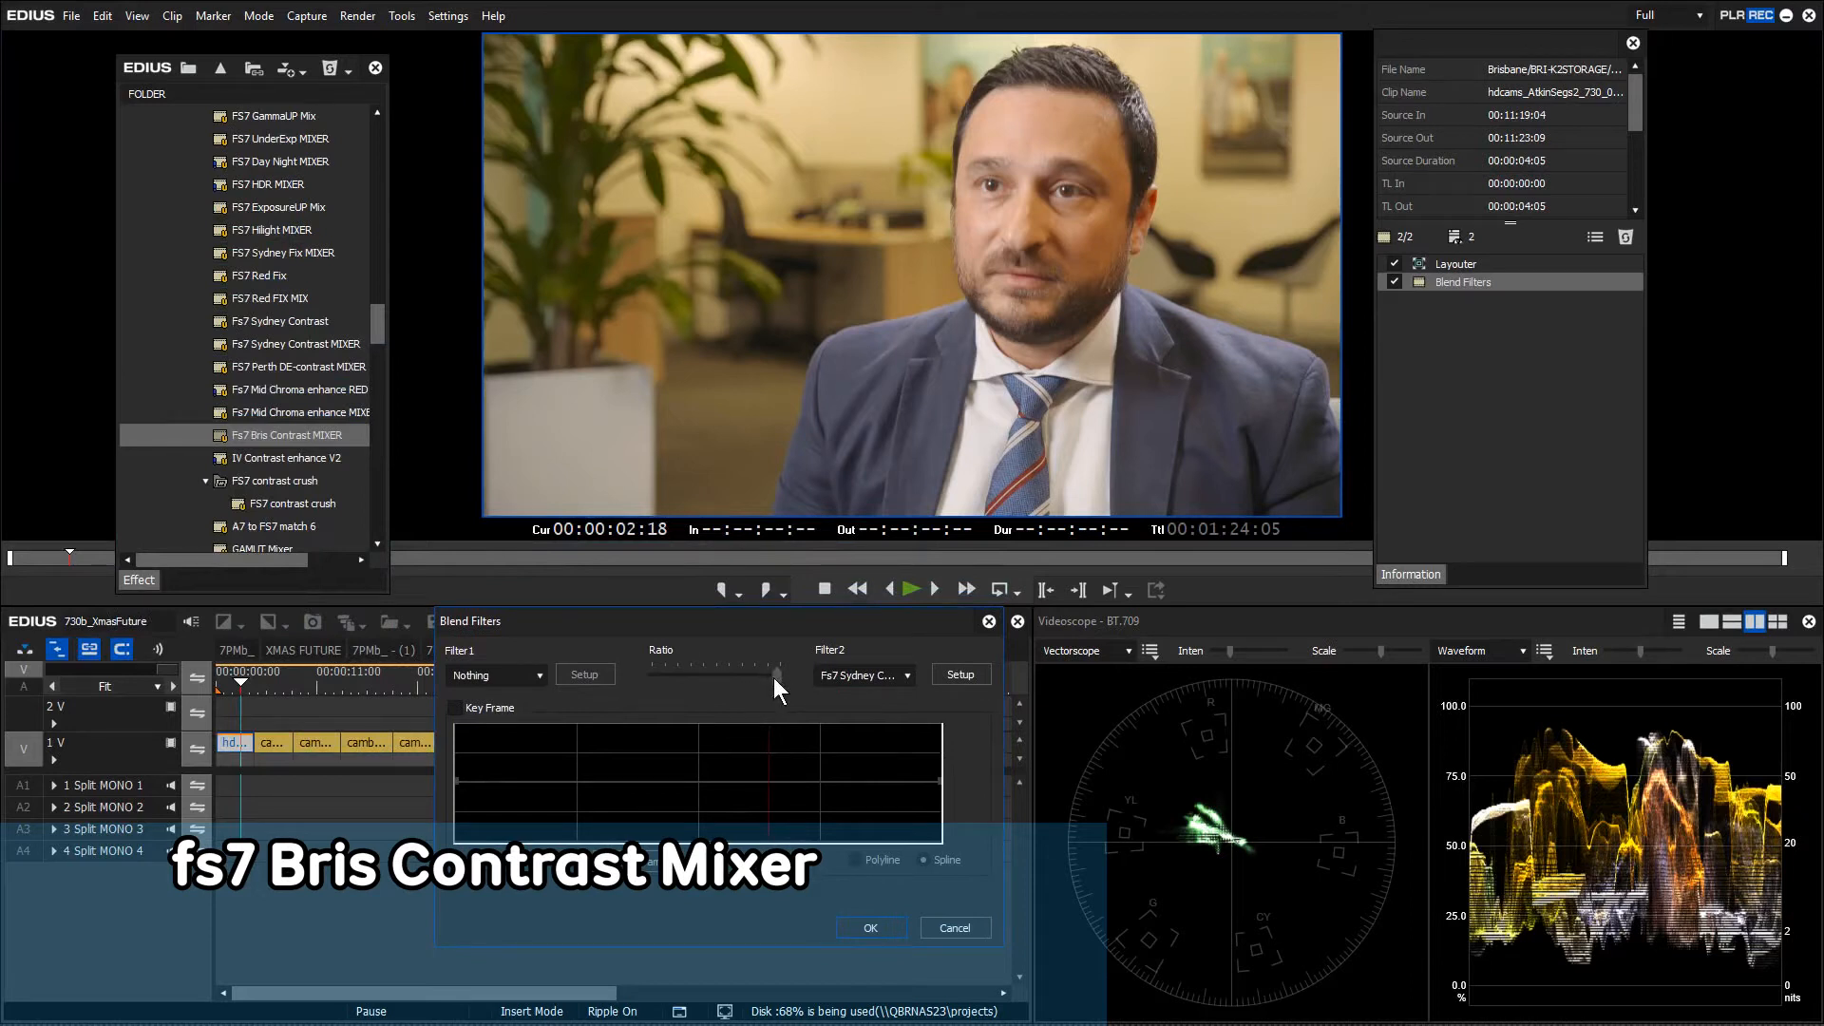
{"action": "left_click_drag", "start_coordinate": [775, 676], "coordinate": [738, 667]}
{"action": "key", "text": "Return"}
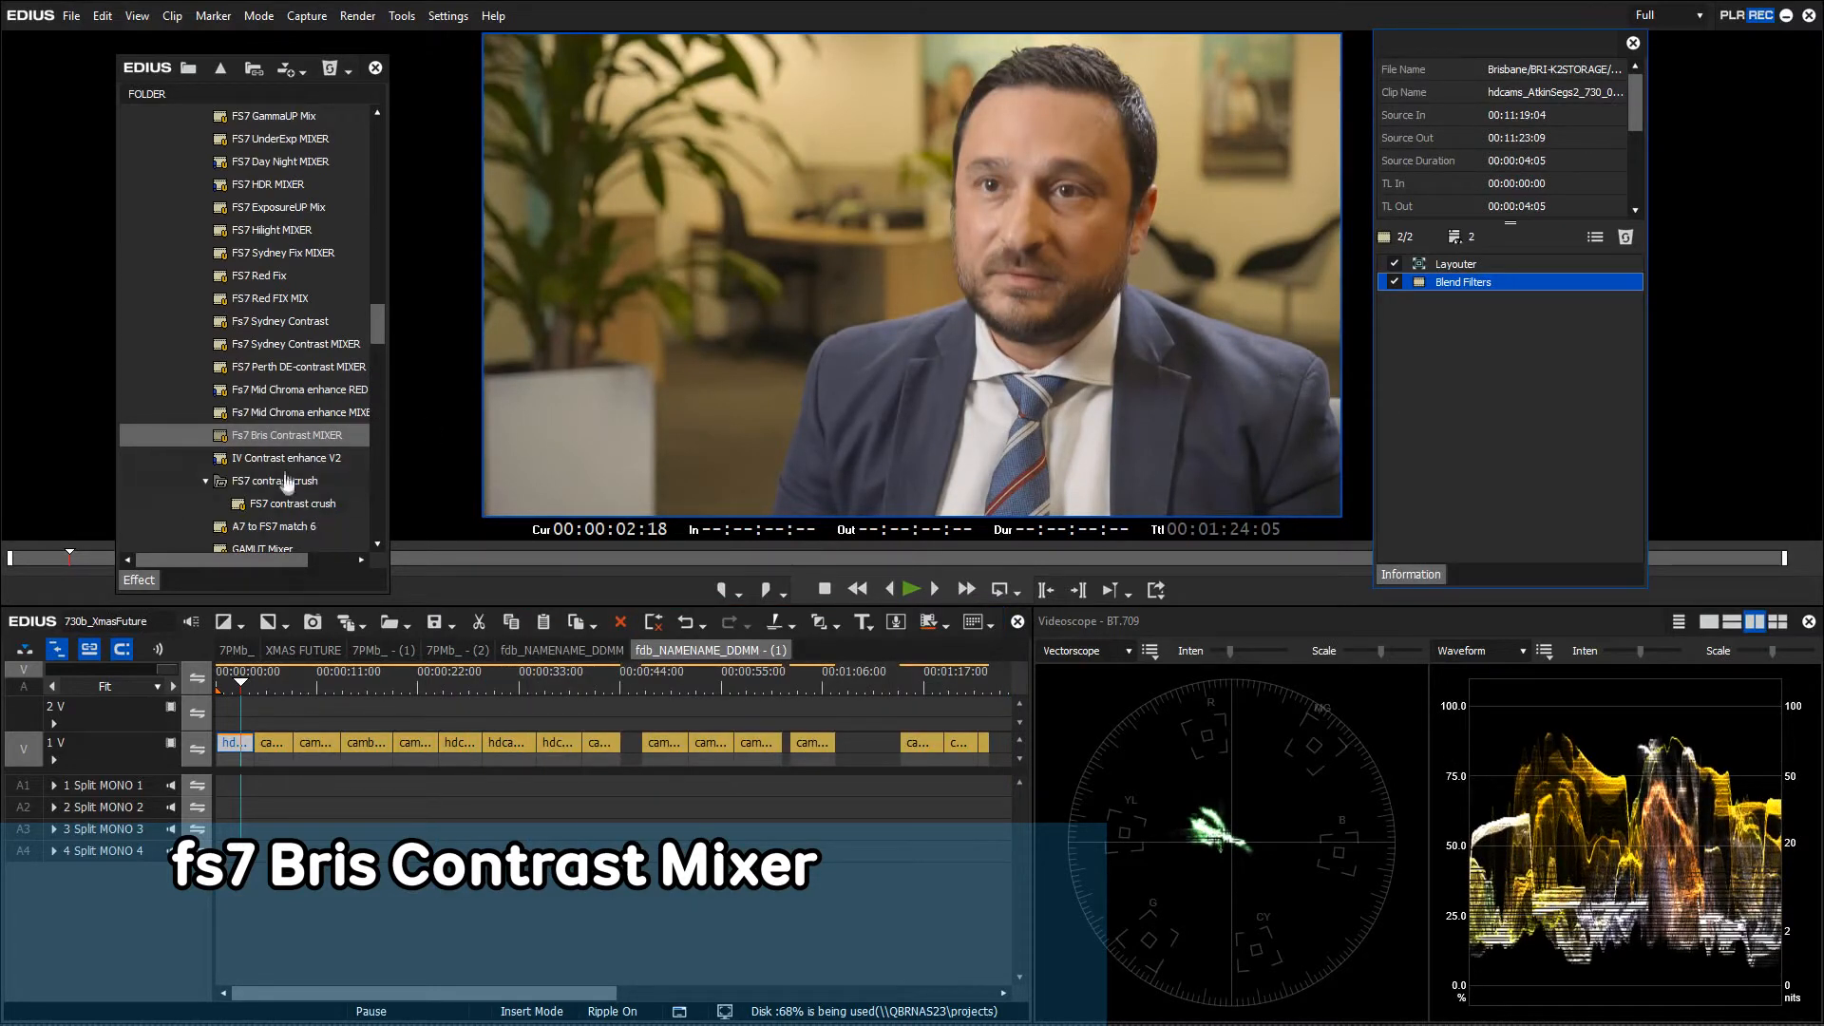
Add FS7 contrast crush as a second blend filter, lower its ratio slightly, and re-enable both filters
{"action": "left_click_drag", "start_coordinate": [294, 514], "coordinate": [1466, 305]}
{"action": "double_click", "coordinate": [1464, 302]}
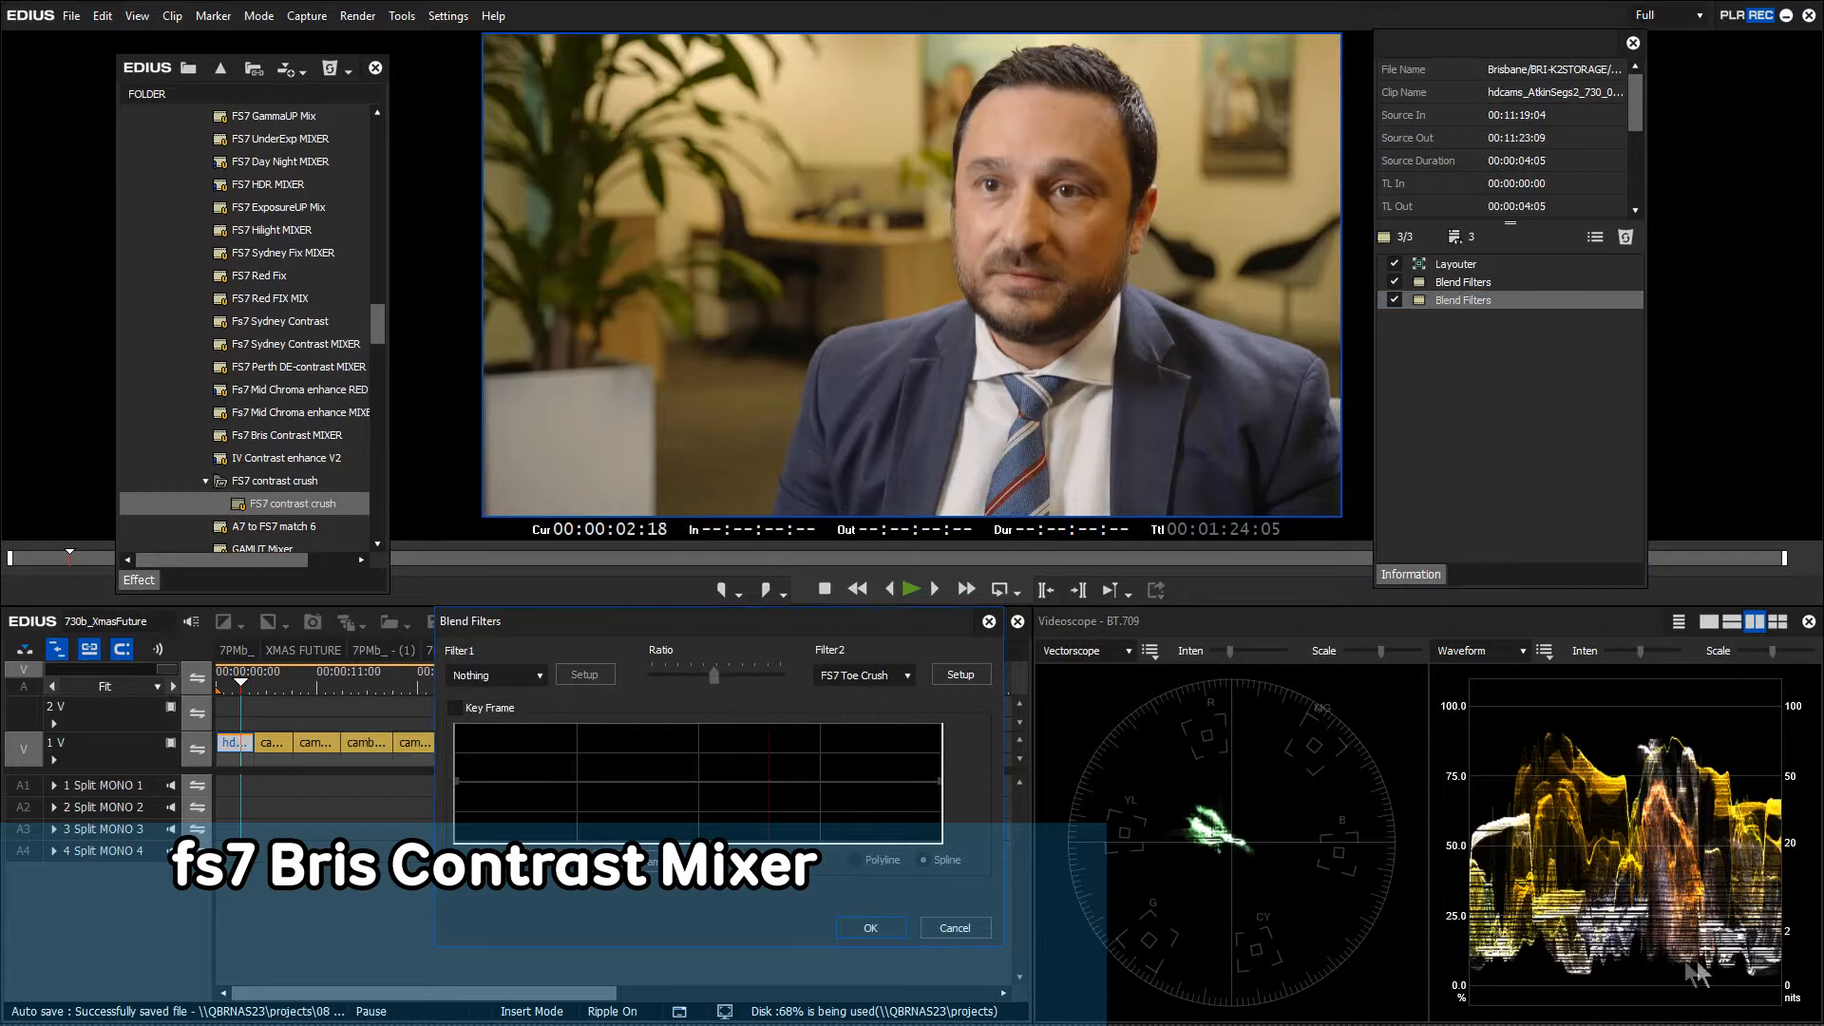
{"action": "mouse_move", "coordinate": [713, 675]}
{"action": "left_mouse_down"}
{"action": "mouse_move", "coordinate": [661, 677]}
{"action": "mouse_move", "coordinate": [732, 677]}
{"action": "left_mouse_up"}
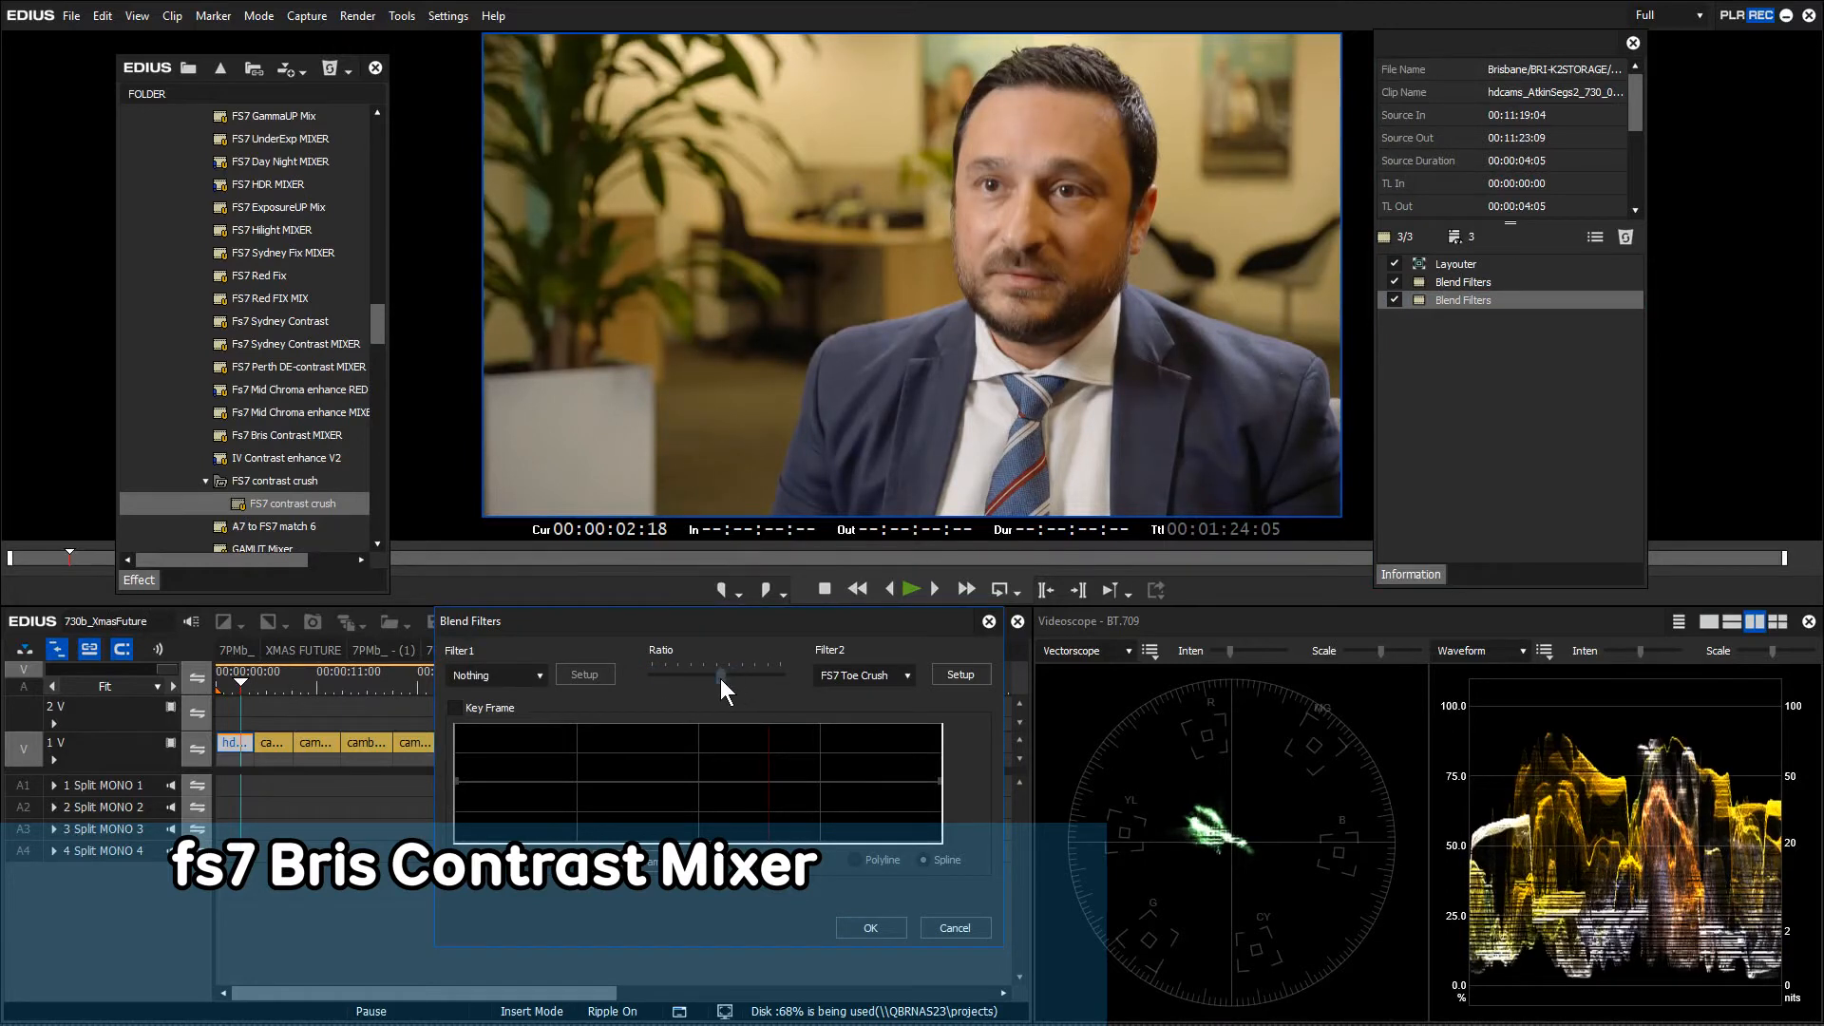
{"action": "left_click", "coordinate": [872, 927]}
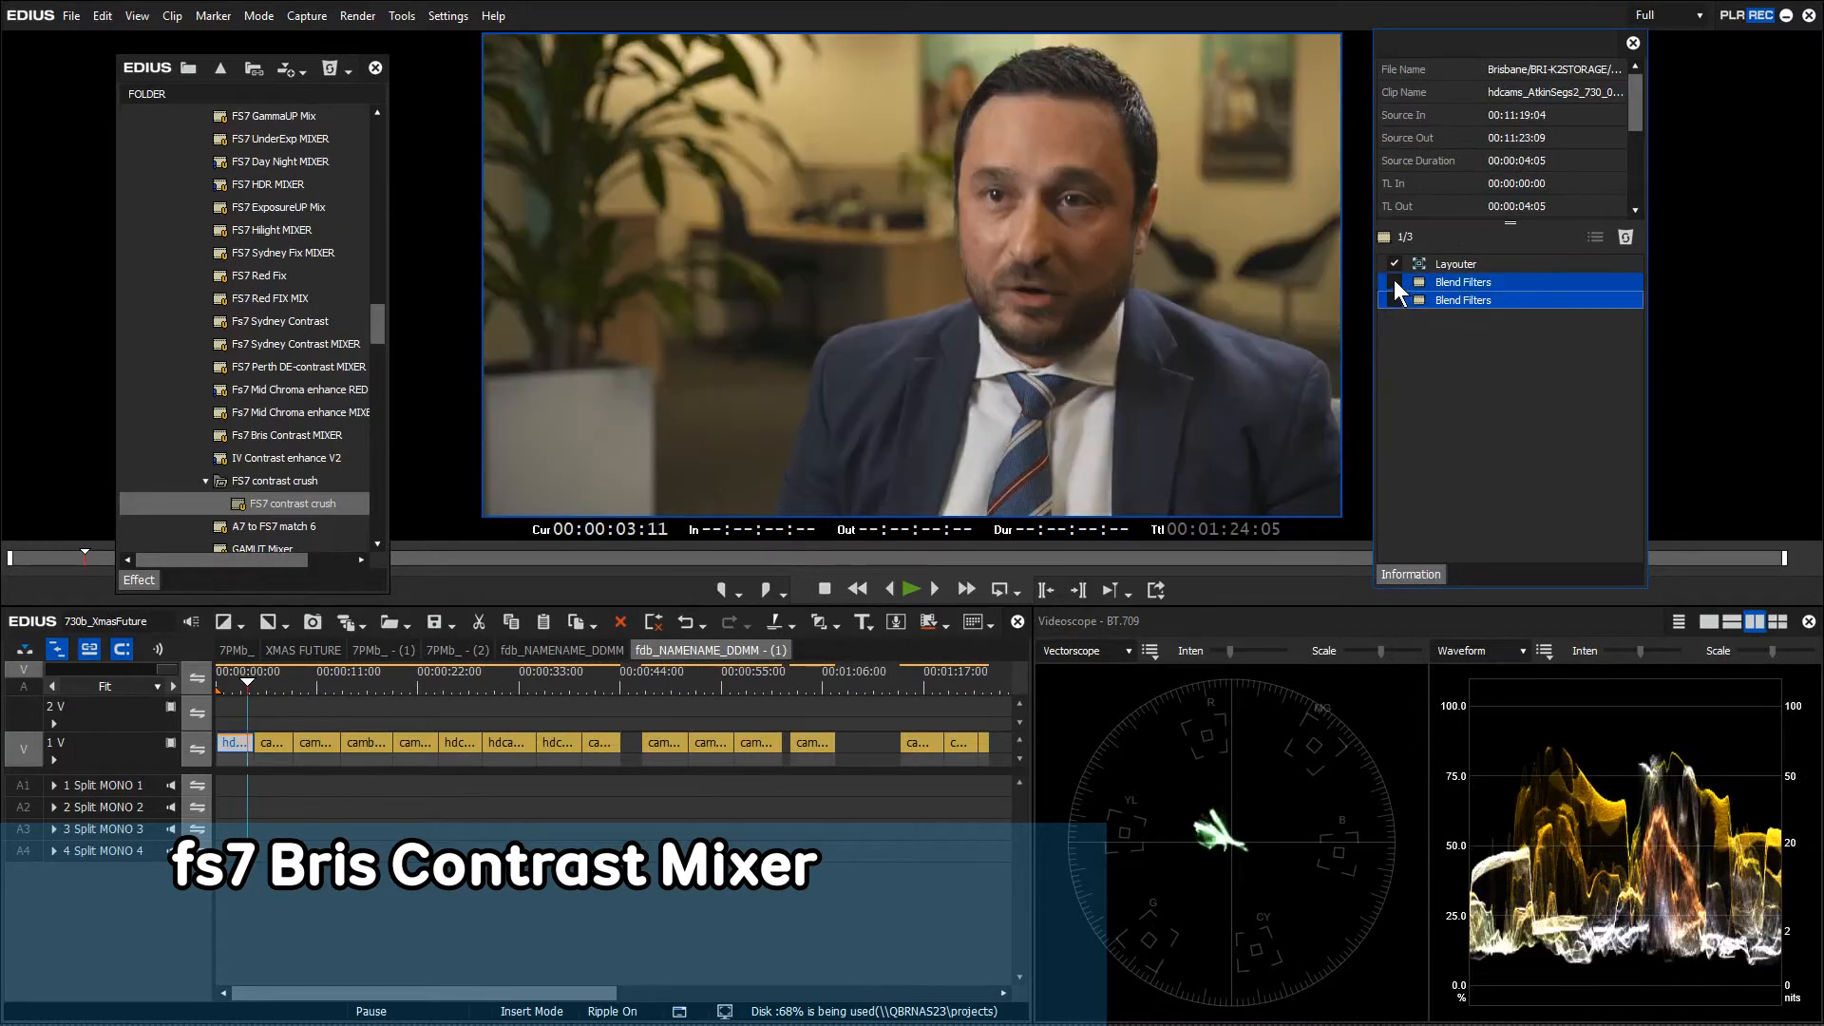
{"action": "left_click", "coordinate": [1394, 282]}
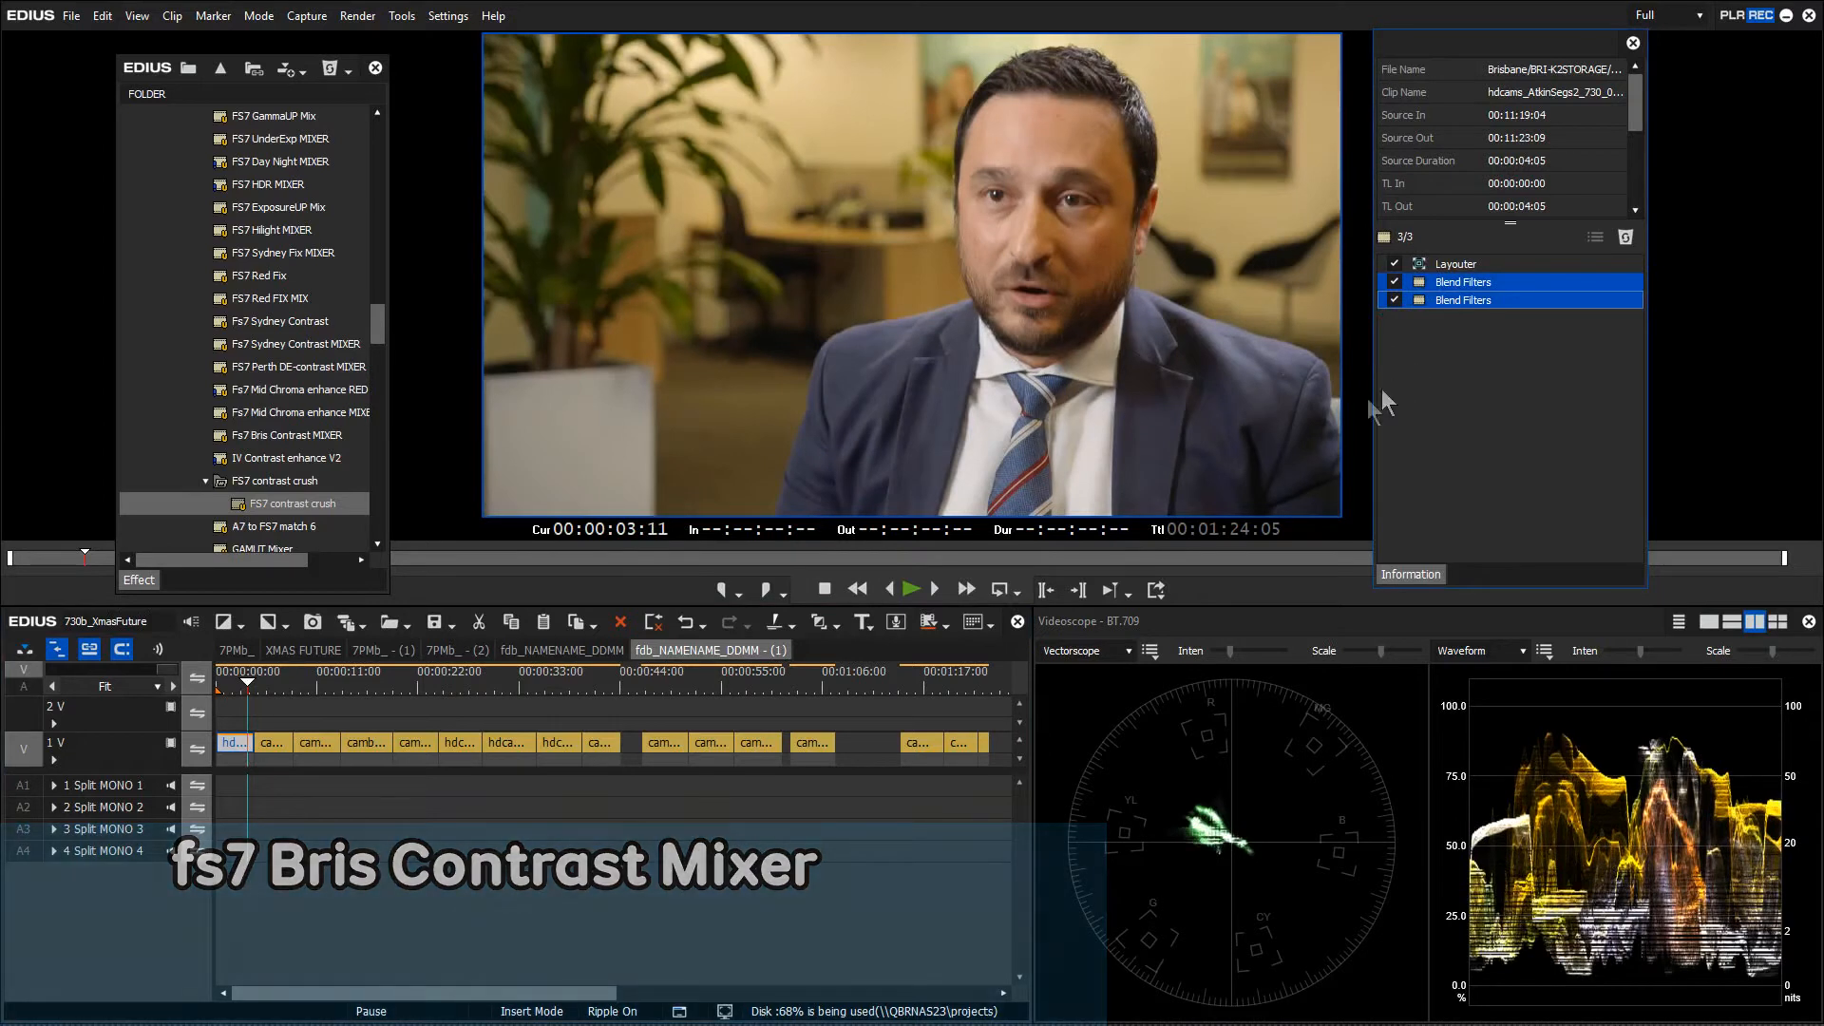
Play back the graded first clip, then add FS7 contrast crush to the second clip's filters
{"action": "key", "text": "space"}
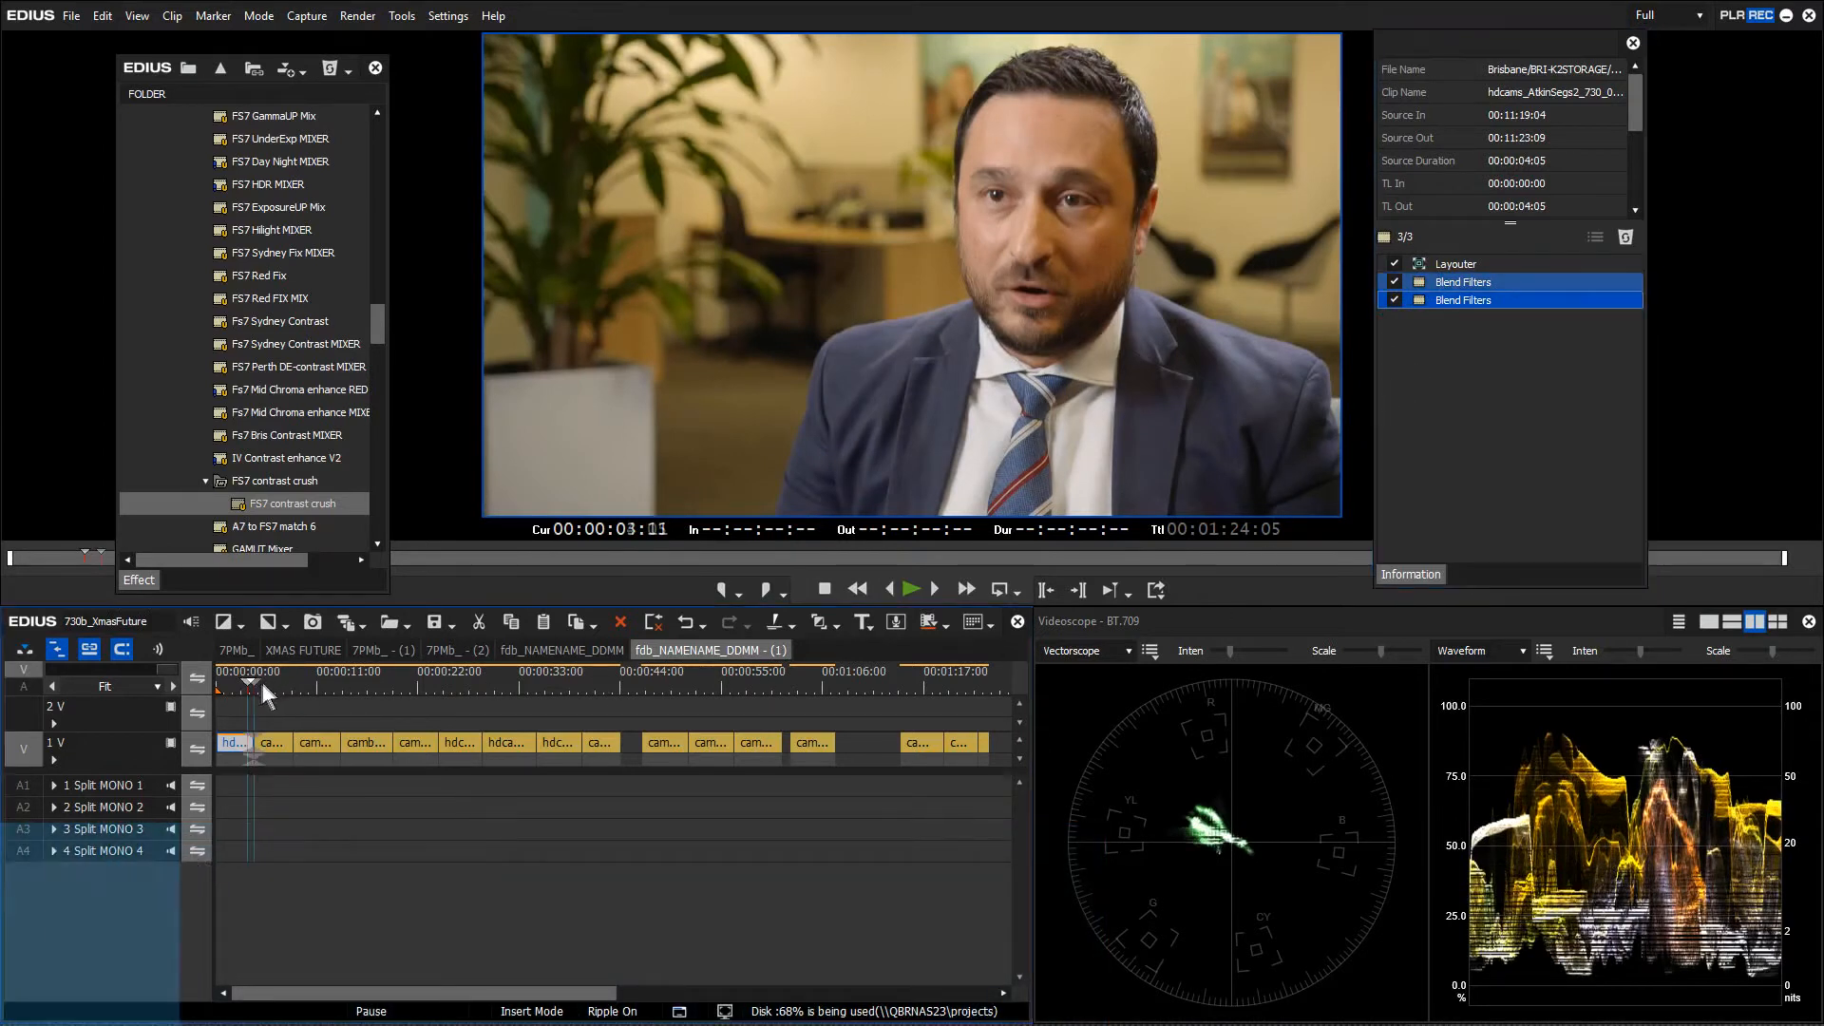
{"action": "key", "text": "space"}
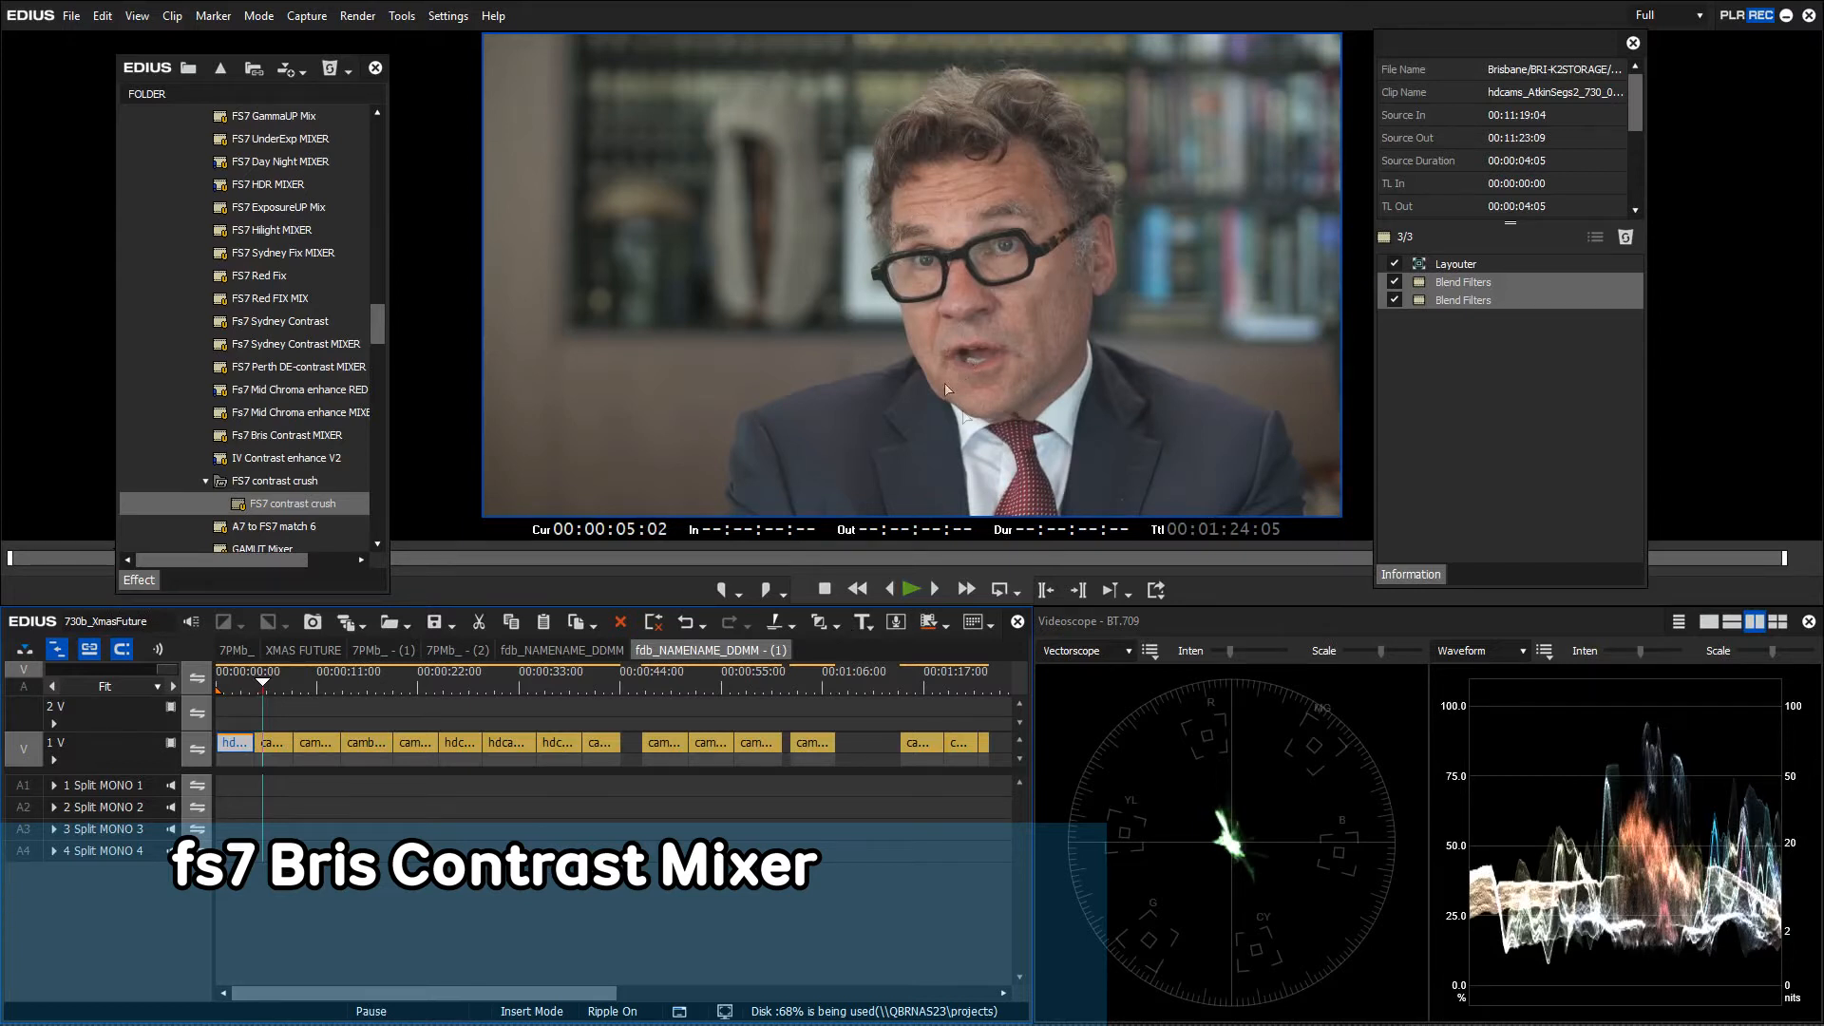
{"action": "left_click_drag", "start_coordinate": [294, 503], "coordinate": [276, 745]}
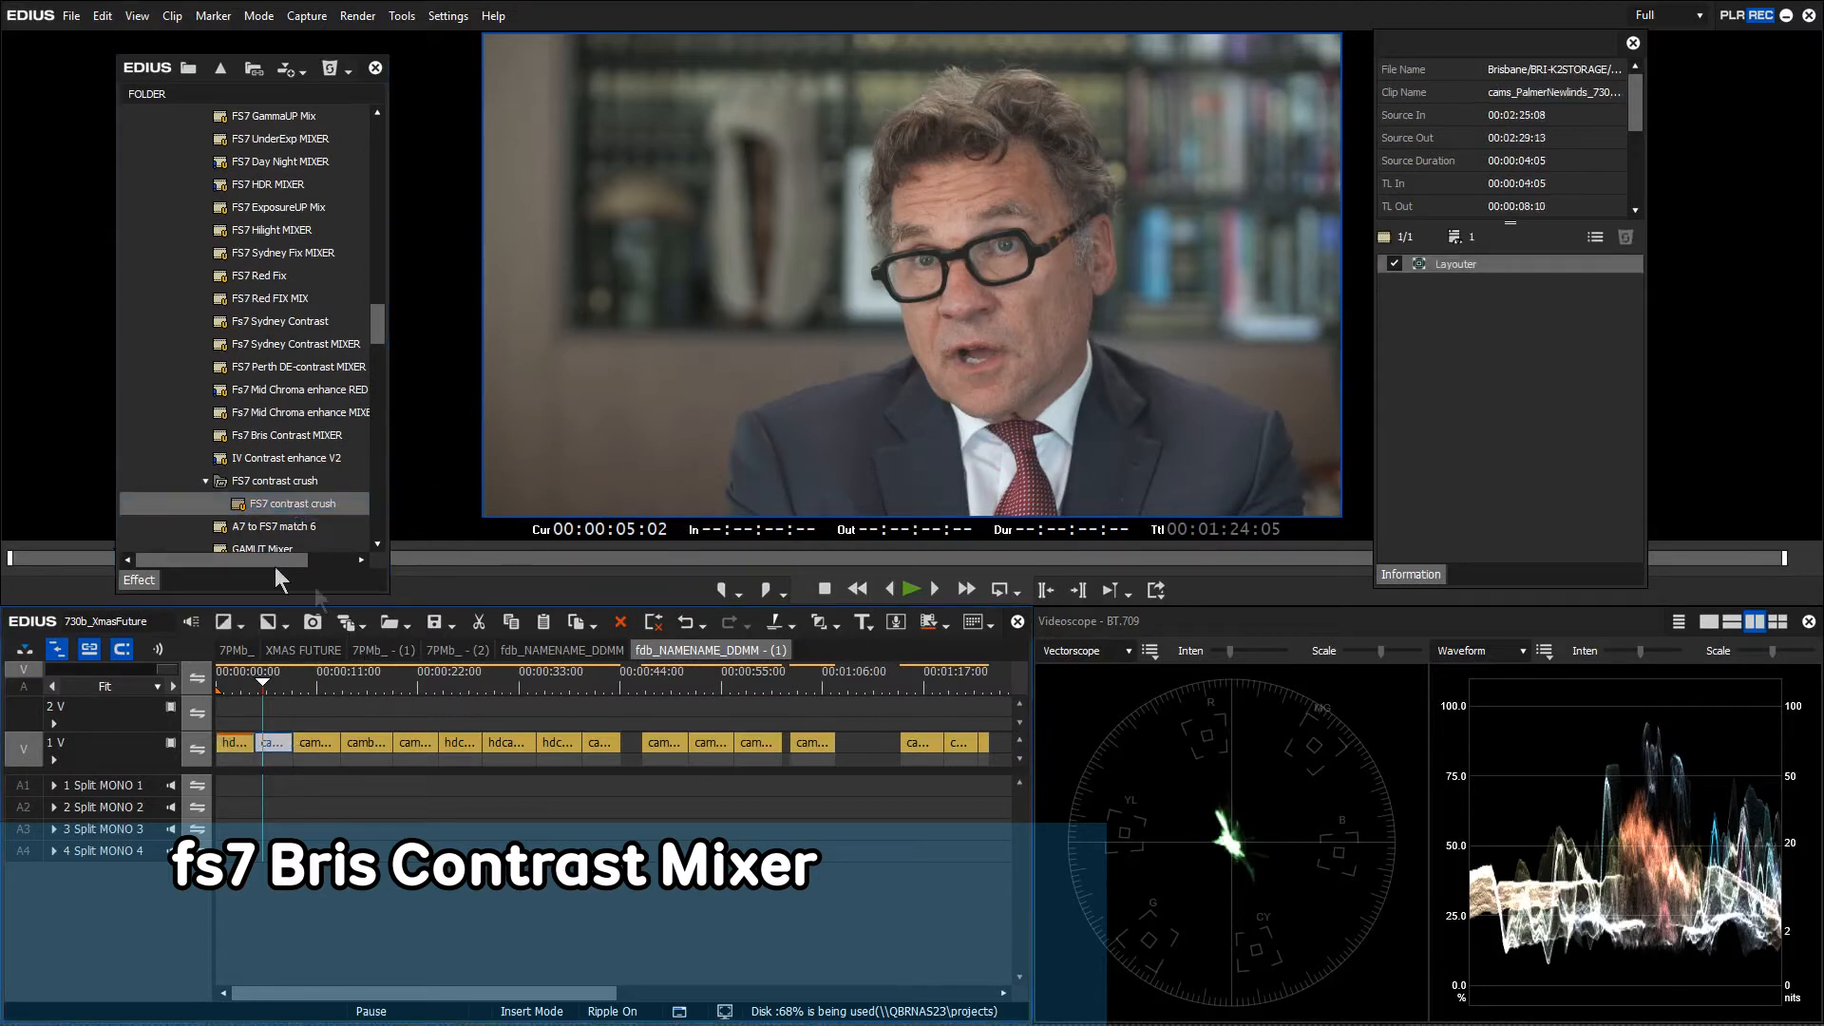
{"action": "left_click_drag", "start_coordinate": [281, 510], "coordinate": [1511, 354]}
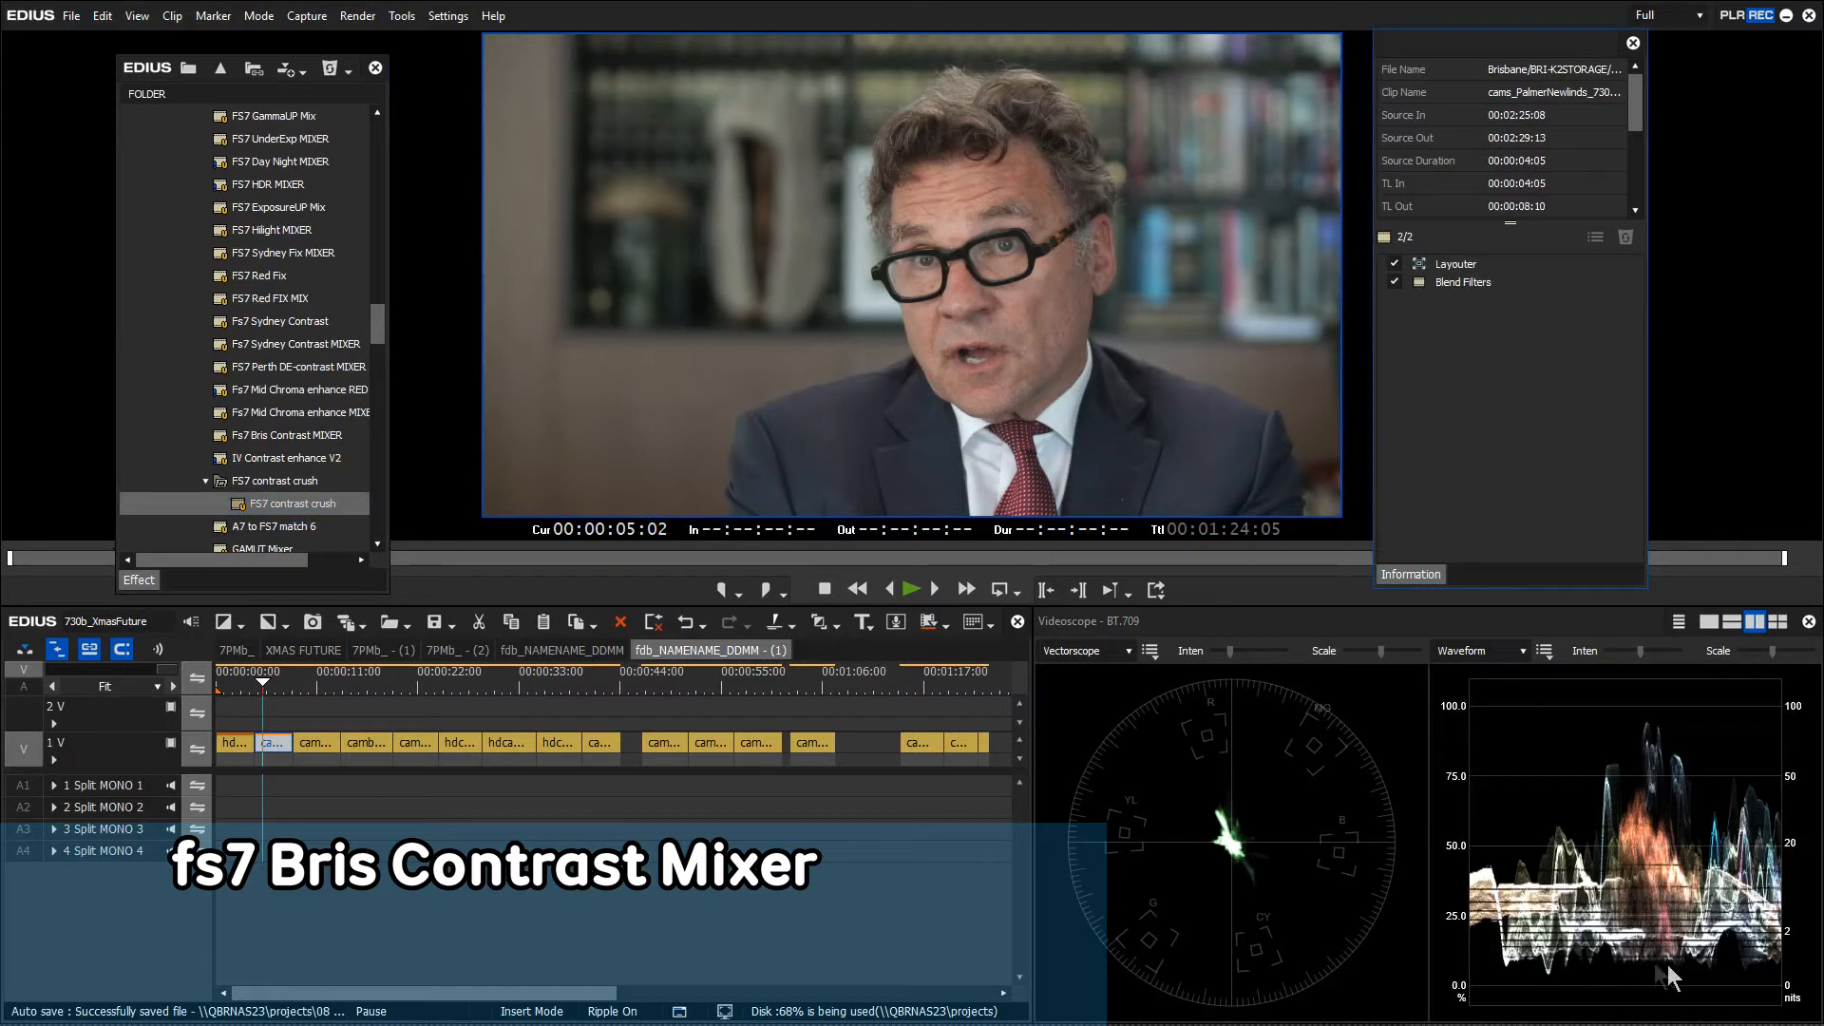
Raise the second clip's blend ratio toward midway between Nothing and FS7 Toe Crush and confirm
{"action": "left_click", "coordinate": [1464, 283]}
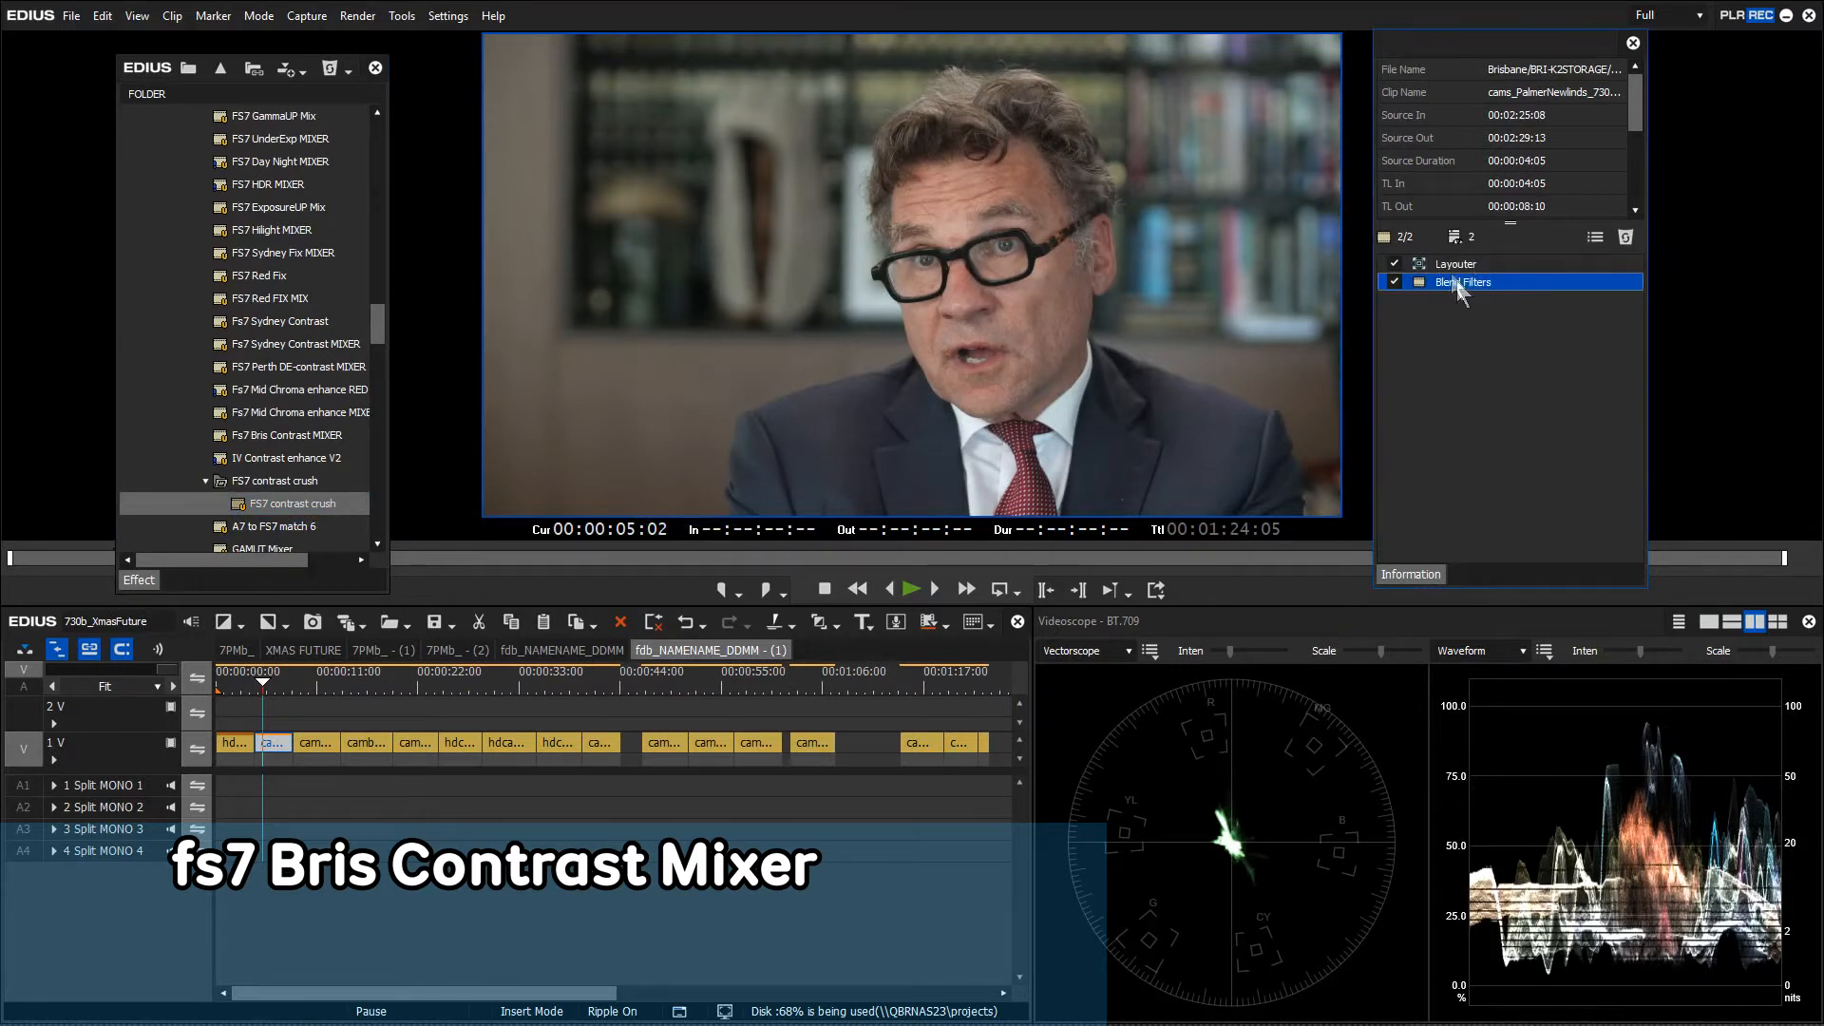
{"action": "double_click", "coordinate": [1461, 281]}
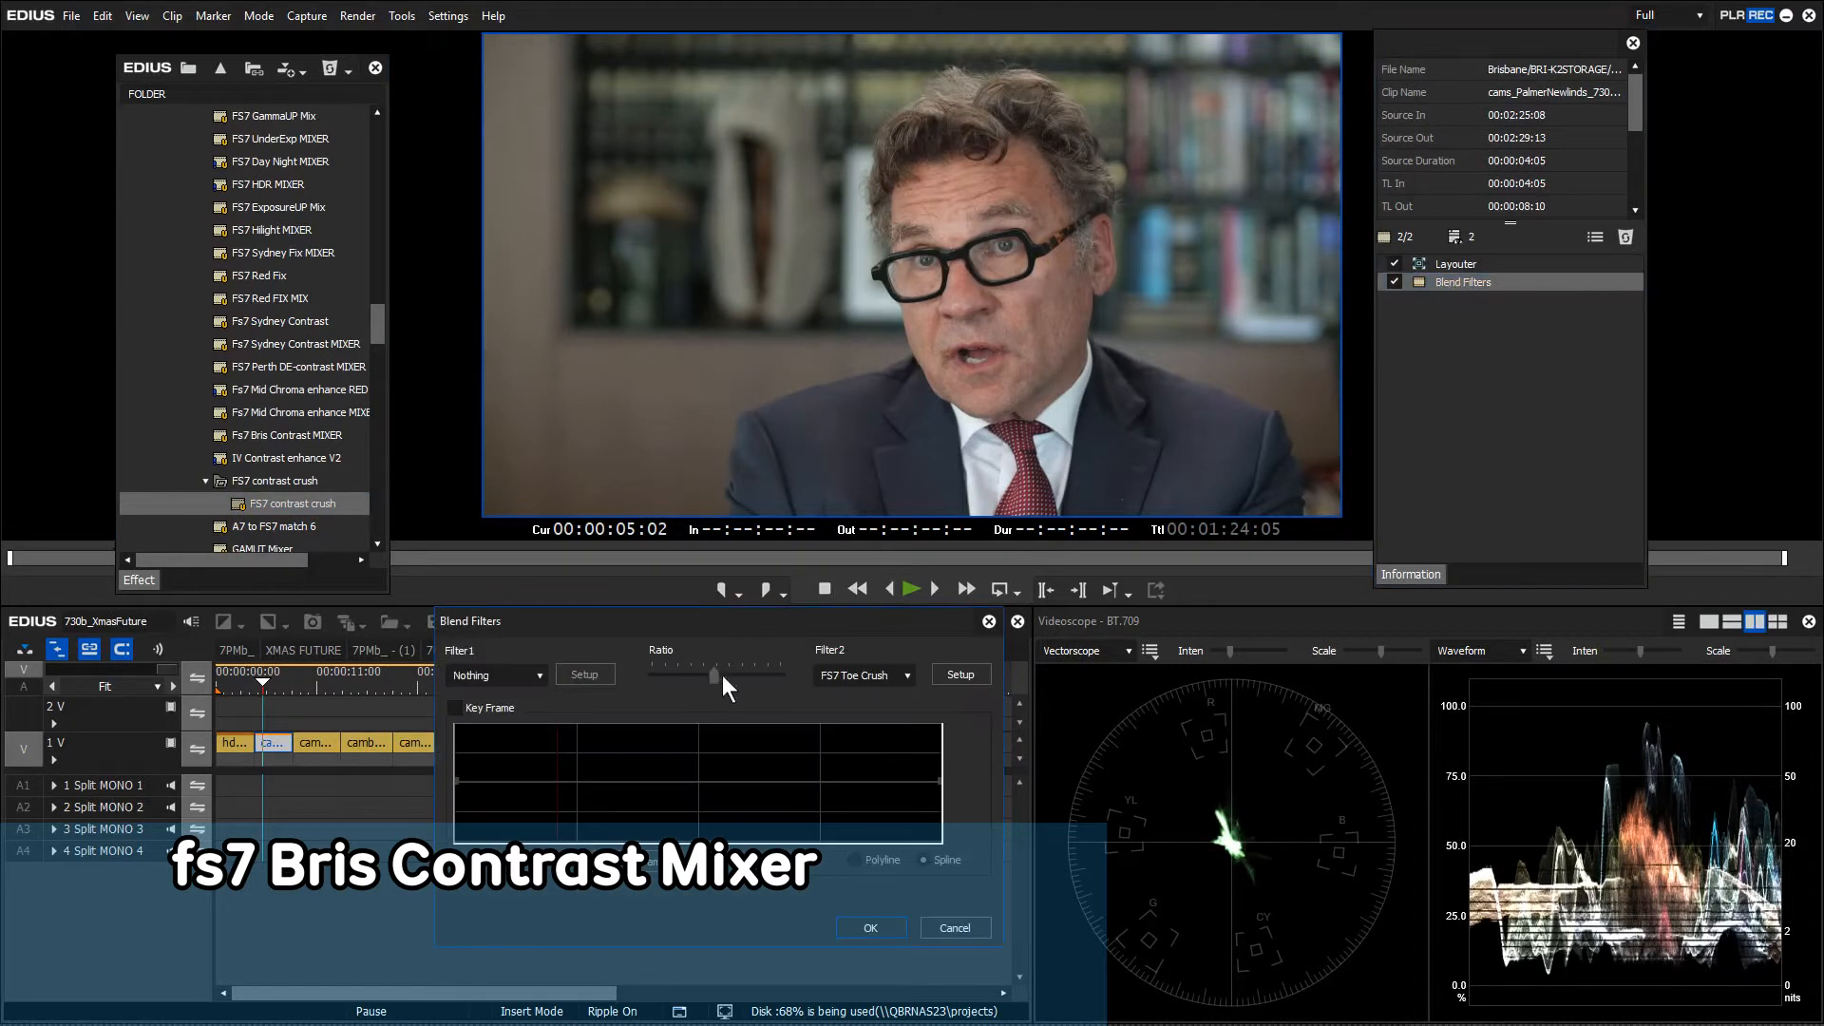
{"action": "mouse_move", "coordinate": [715, 676]}
{"action": "left_mouse_down"}
{"action": "mouse_move", "coordinate": [793, 676]}
{"action": "mouse_move", "coordinate": [629, 683]}
{"action": "mouse_move", "coordinate": [739, 682]}
{"action": "left_mouse_up"}
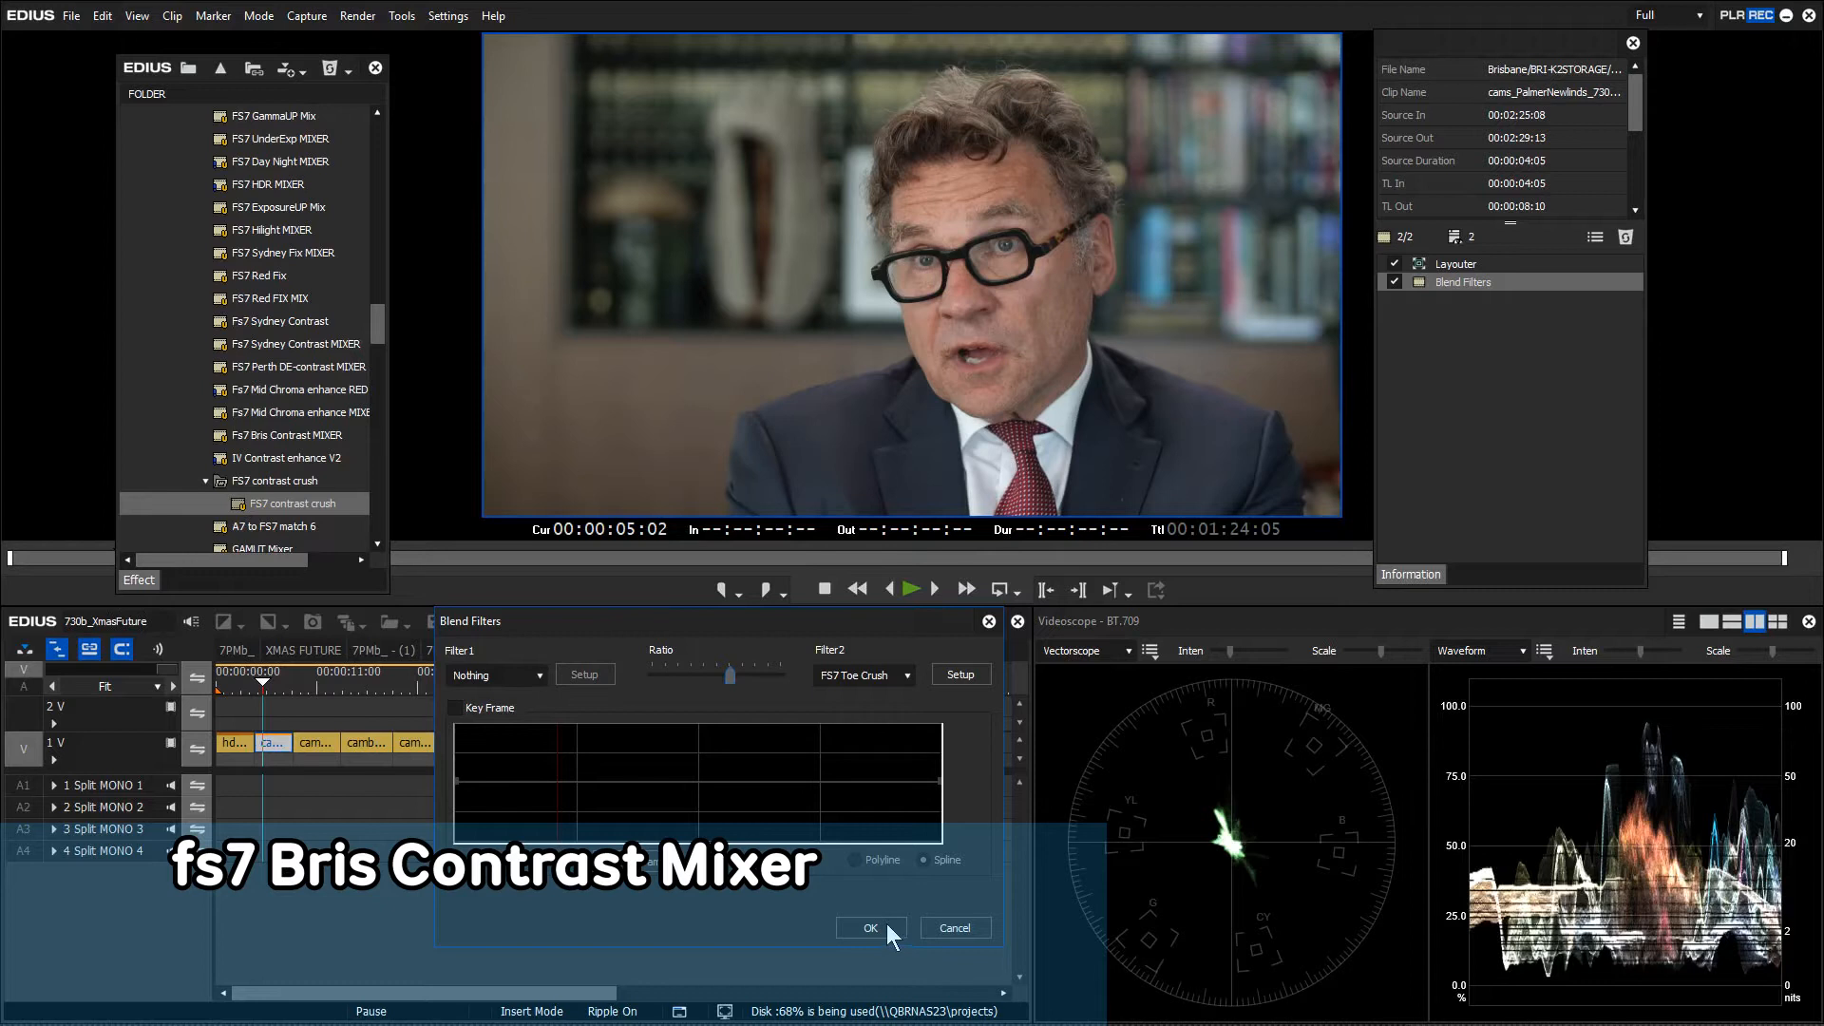
{"action": "left_click", "coordinate": [870, 928]}
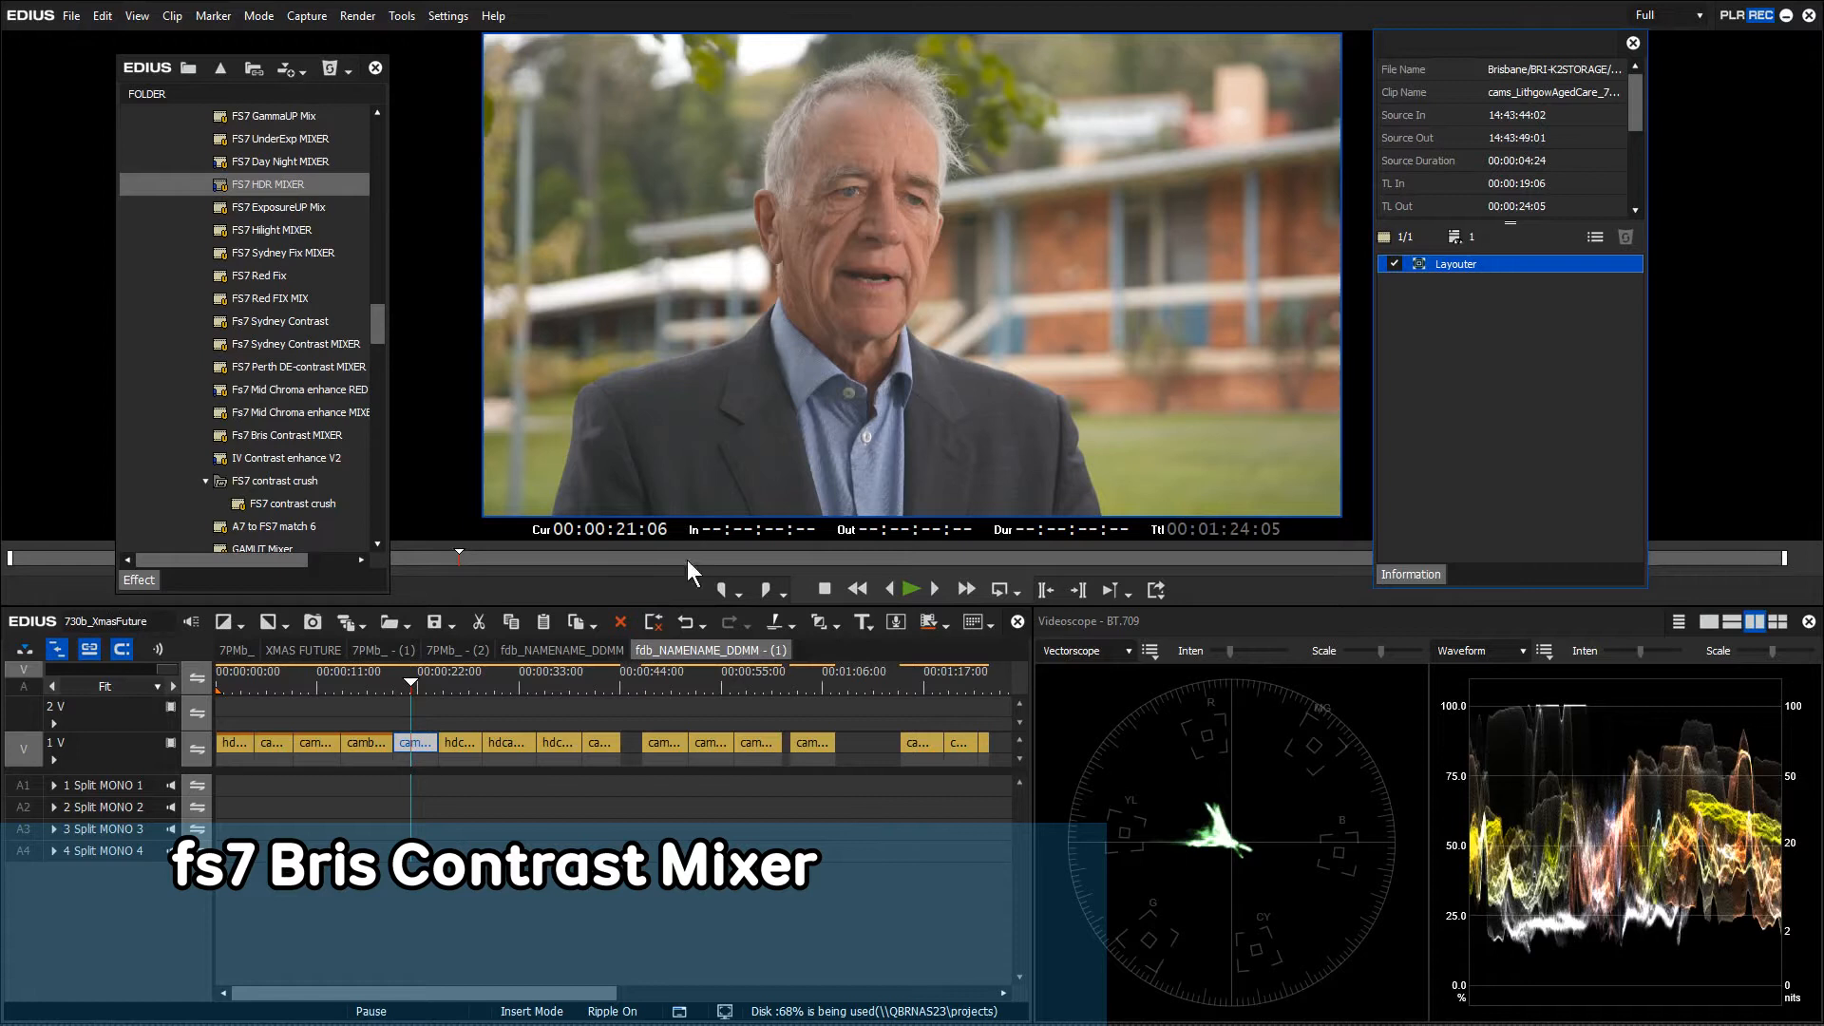
Confirm the blend settings and play the older man's clip from about 19 seconds
{"action": "left_click_drag", "start_coordinate": [378, 322], "coordinate": [415, 746]}
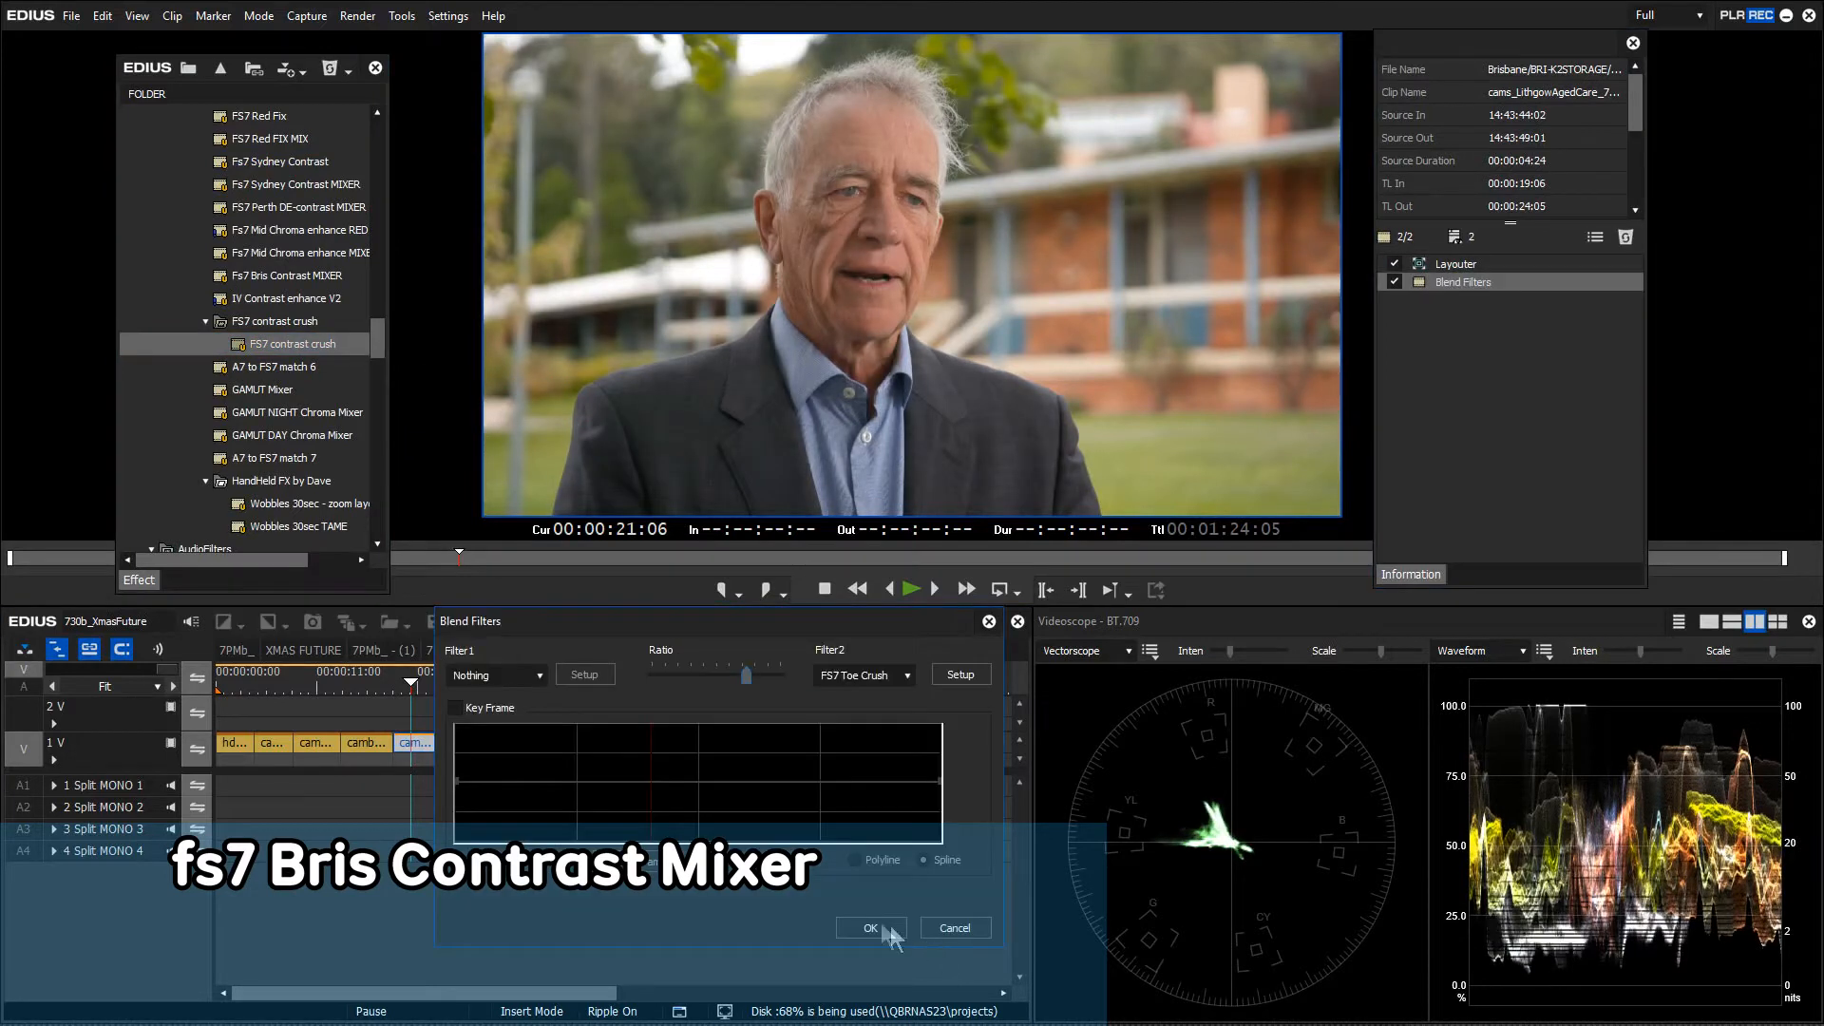
{"action": "left_click", "coordinate": [874, 928]}
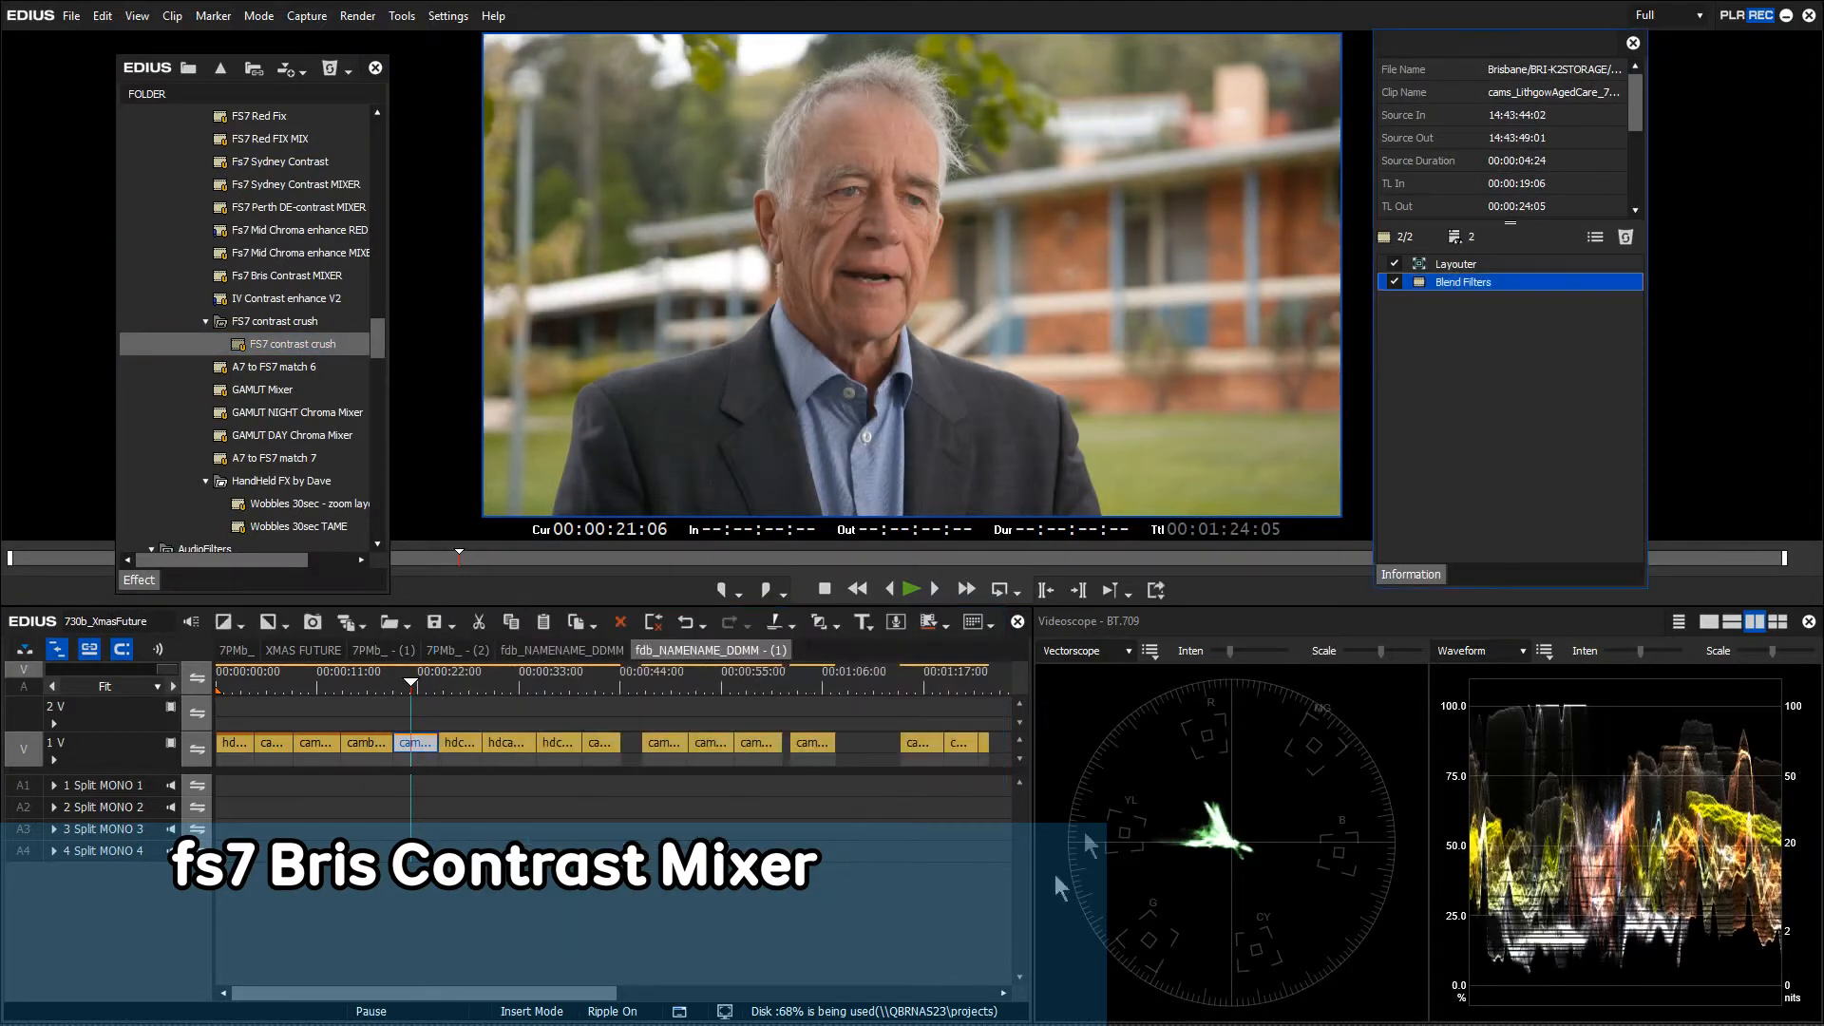
{"action": "left_click", "coordinate": [399, 682]}
{"action": "key", "text": "space"}
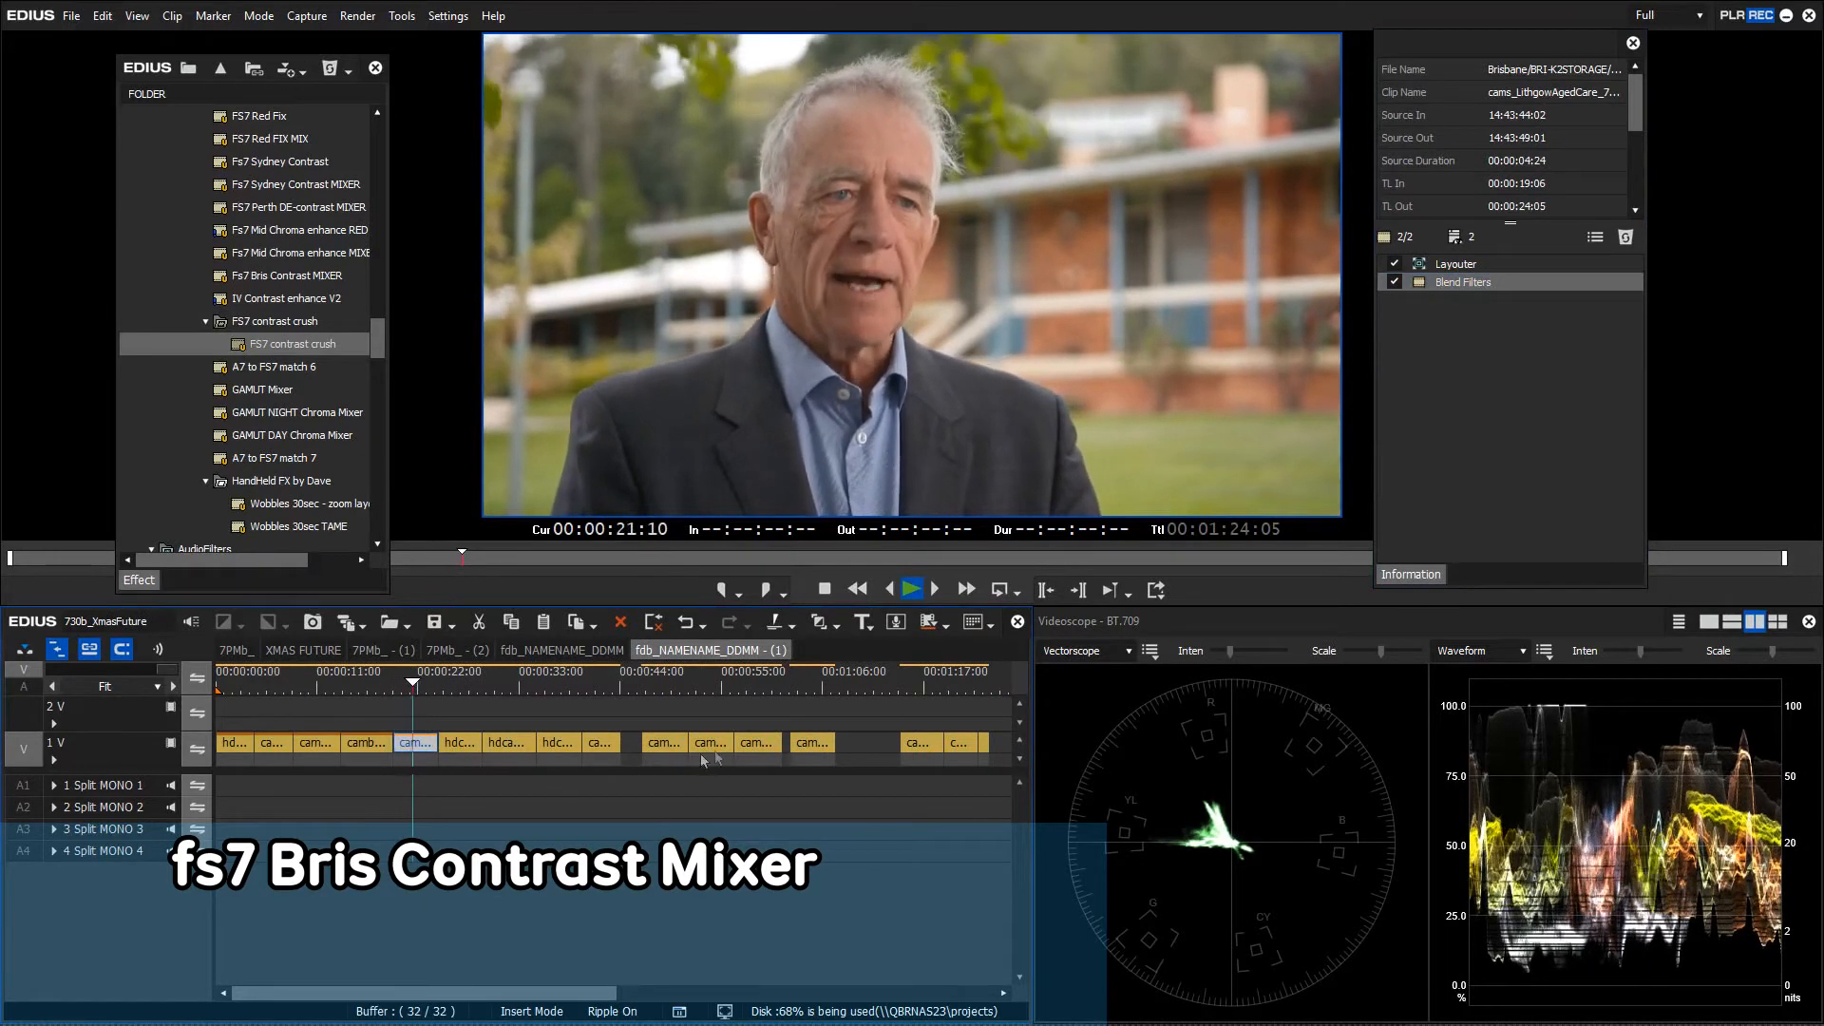
{"action": "key", "text": "space"}
Compare the clip with its blend grade off and on, leaving it on, then jump to 11:04
{"action": "left_click", "coordinate": [1393, 282]}
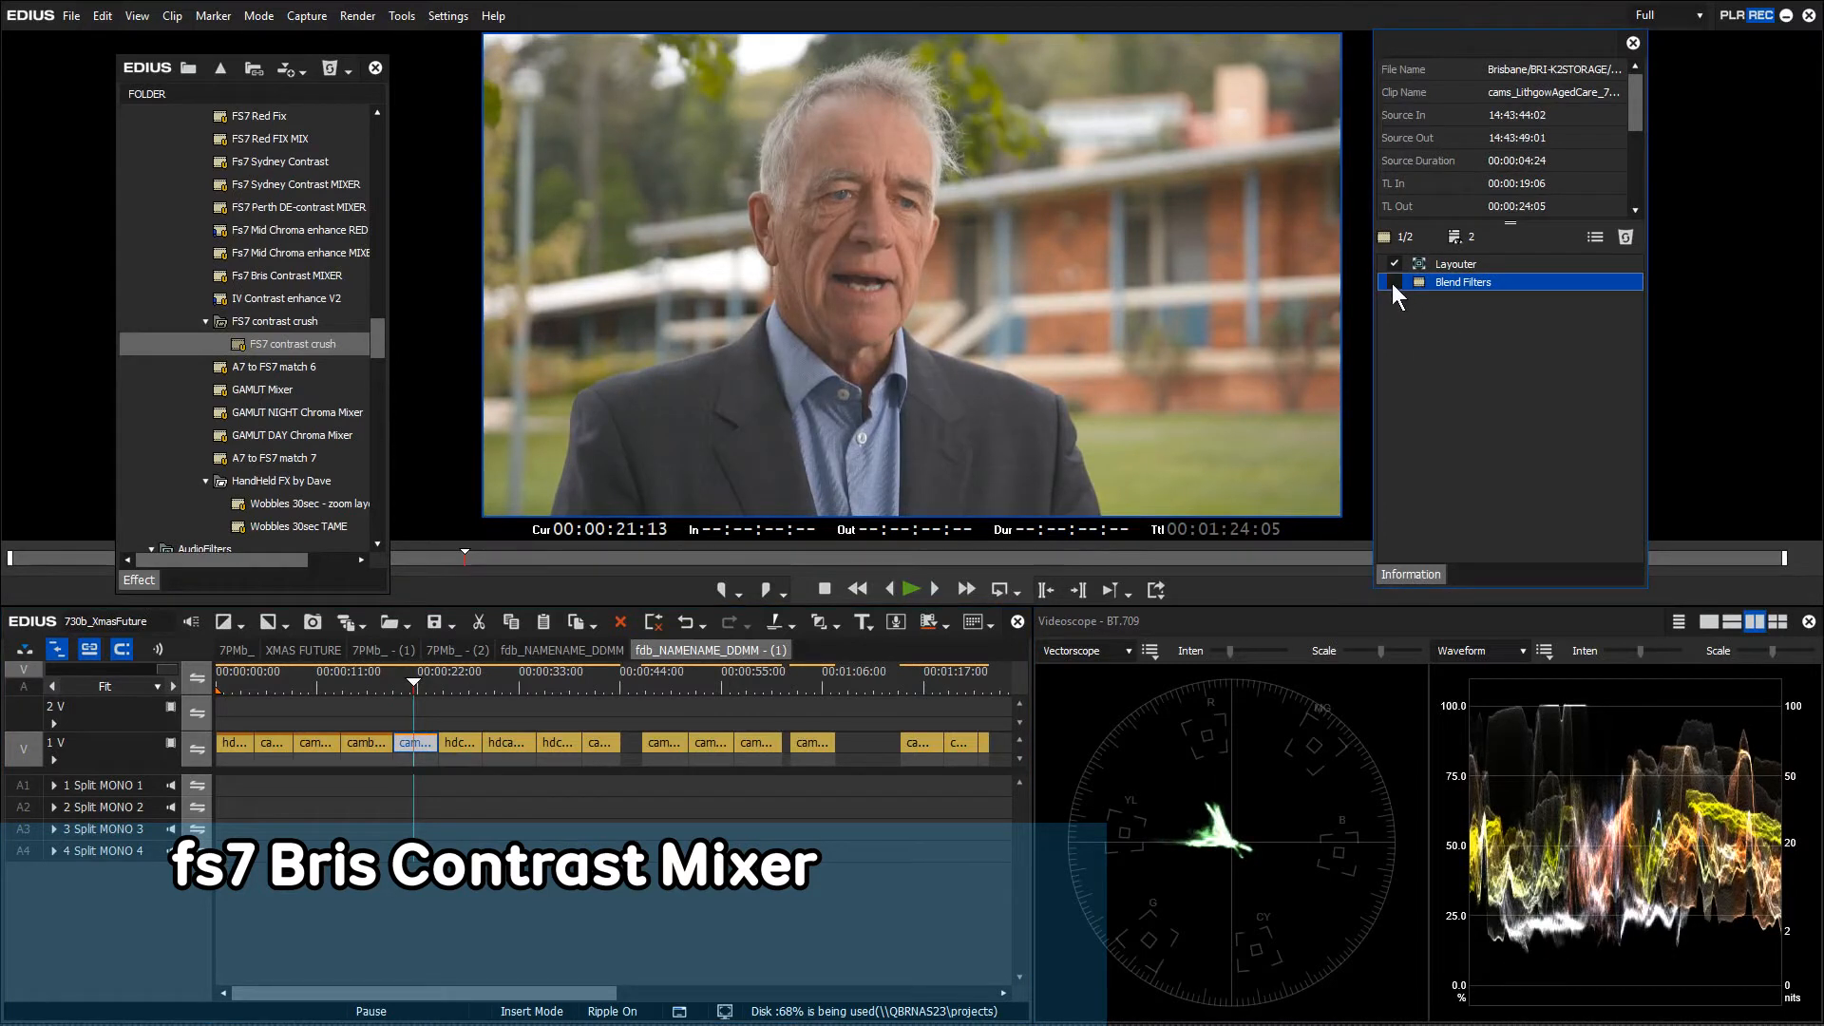
{"action": "left_click", "coordinate": [1394, 282]}
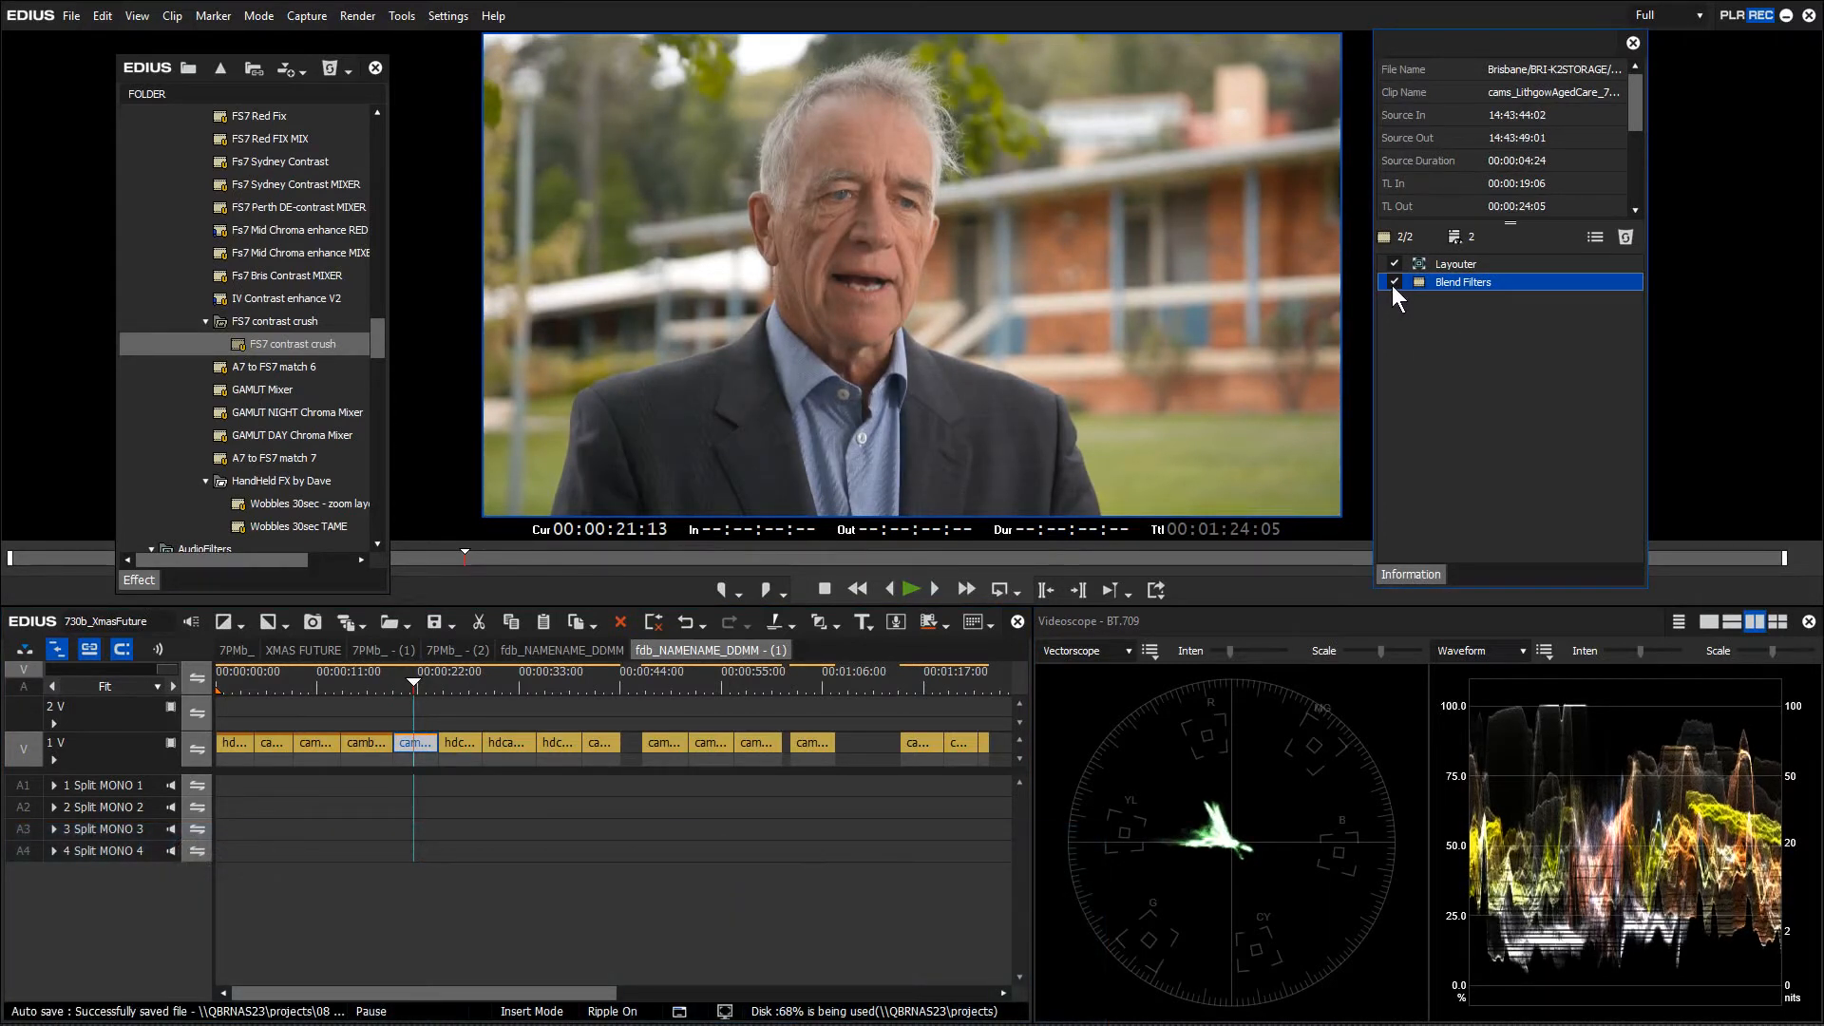
{"action": "left_click", "coordinate": [319, 686]}
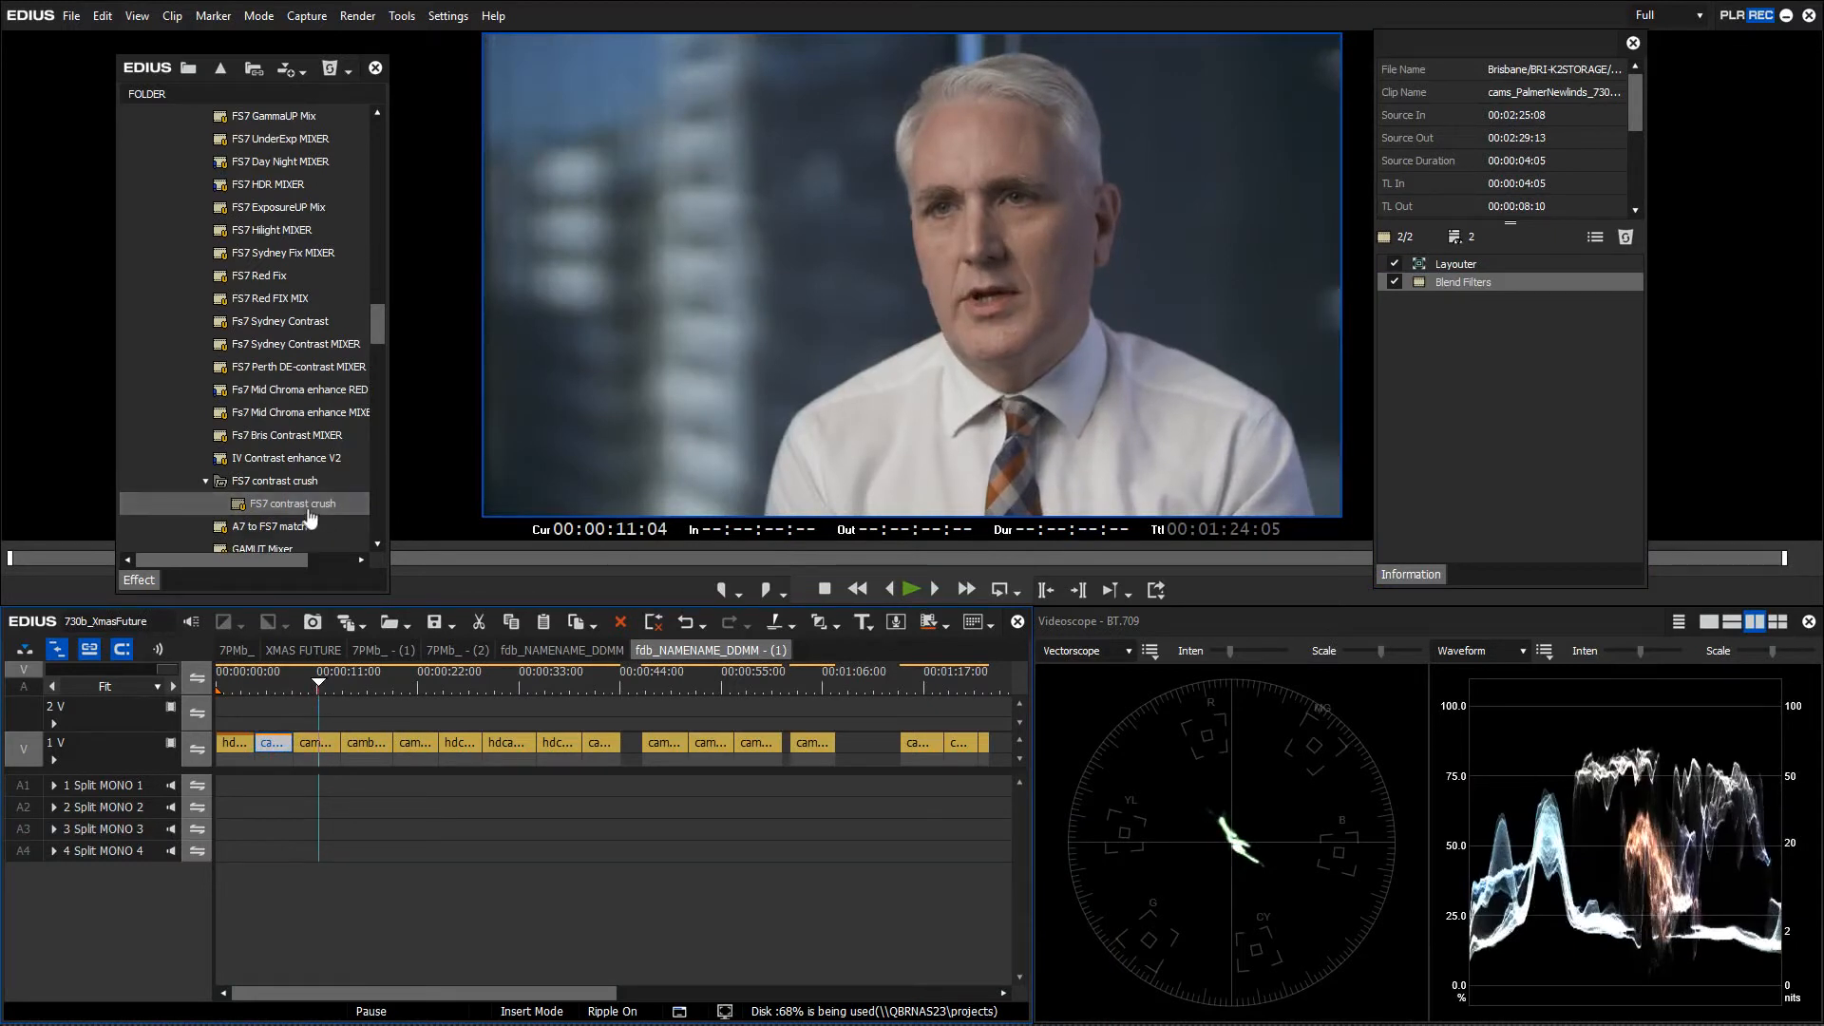
Try FS7 contrast crush on the white-shirt clip, delete its Blend Filters, then apply IV Contrast enhance V2
{"action": "left_click_drag", "start_coordinate": [292, 507], "coordinate": [315, 742]}
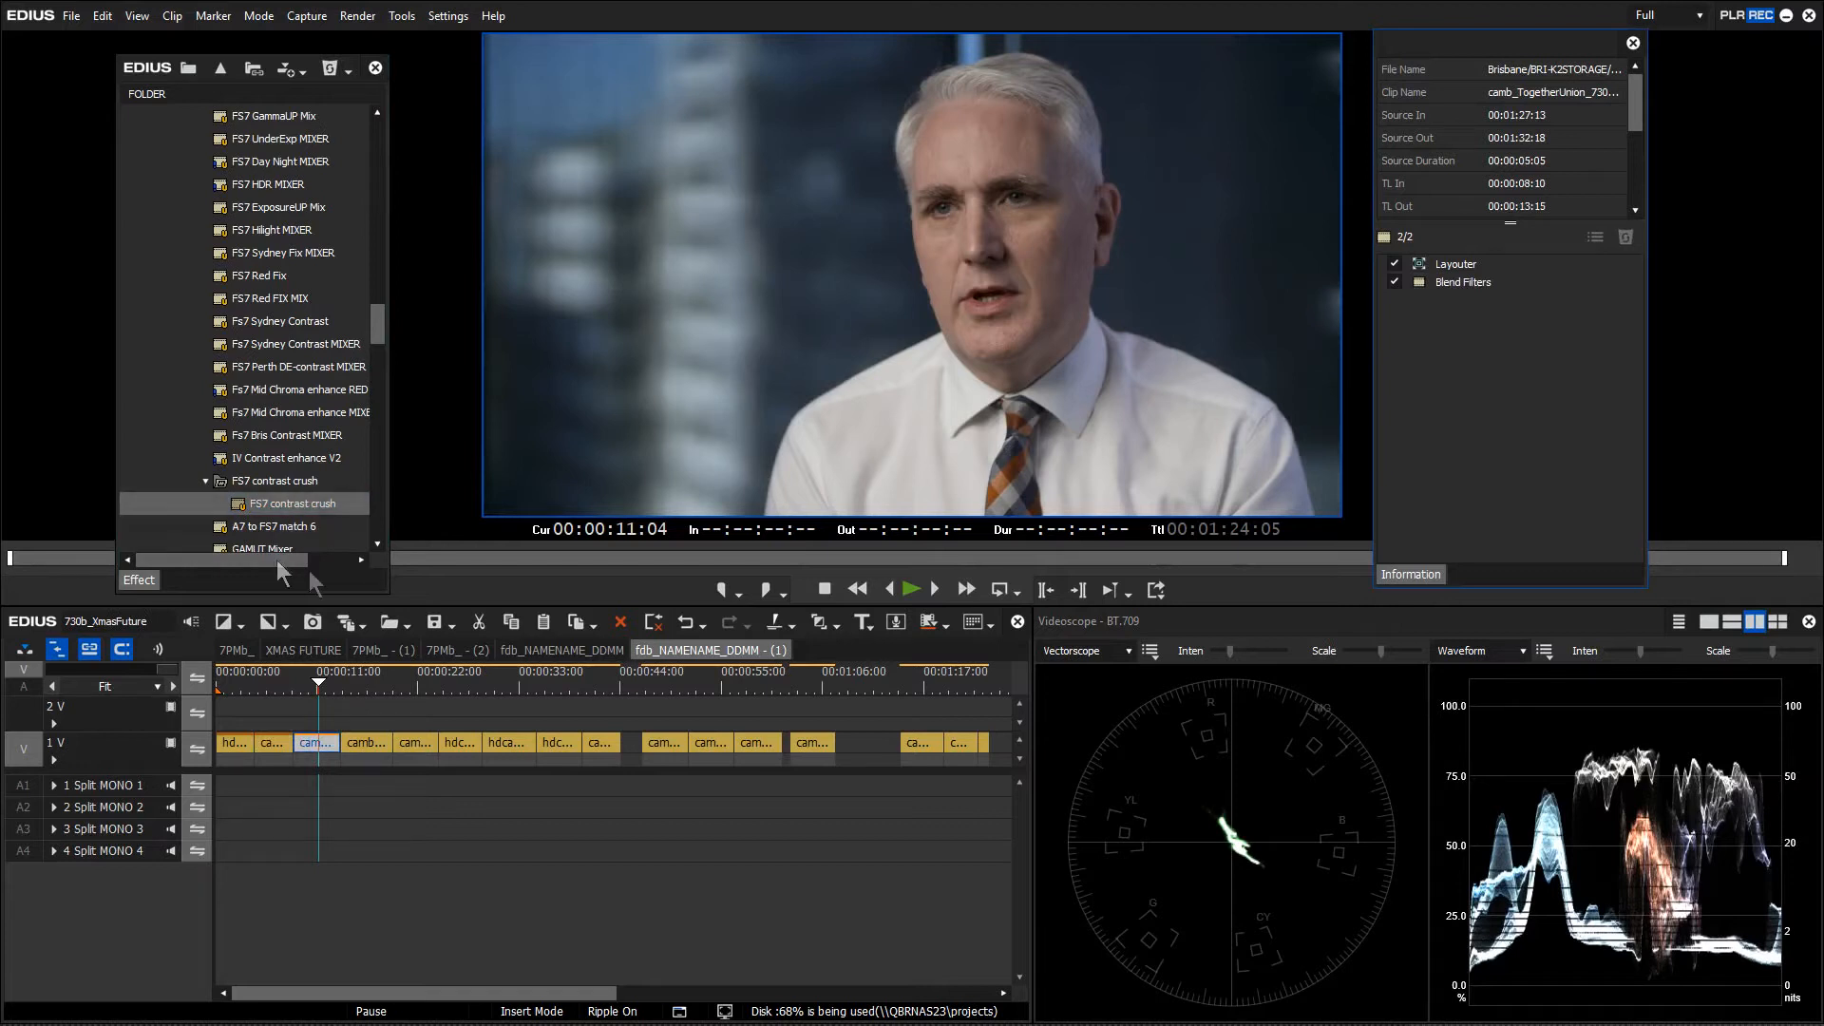
{"action": "left_click", "coordinate": [1451, 282]}
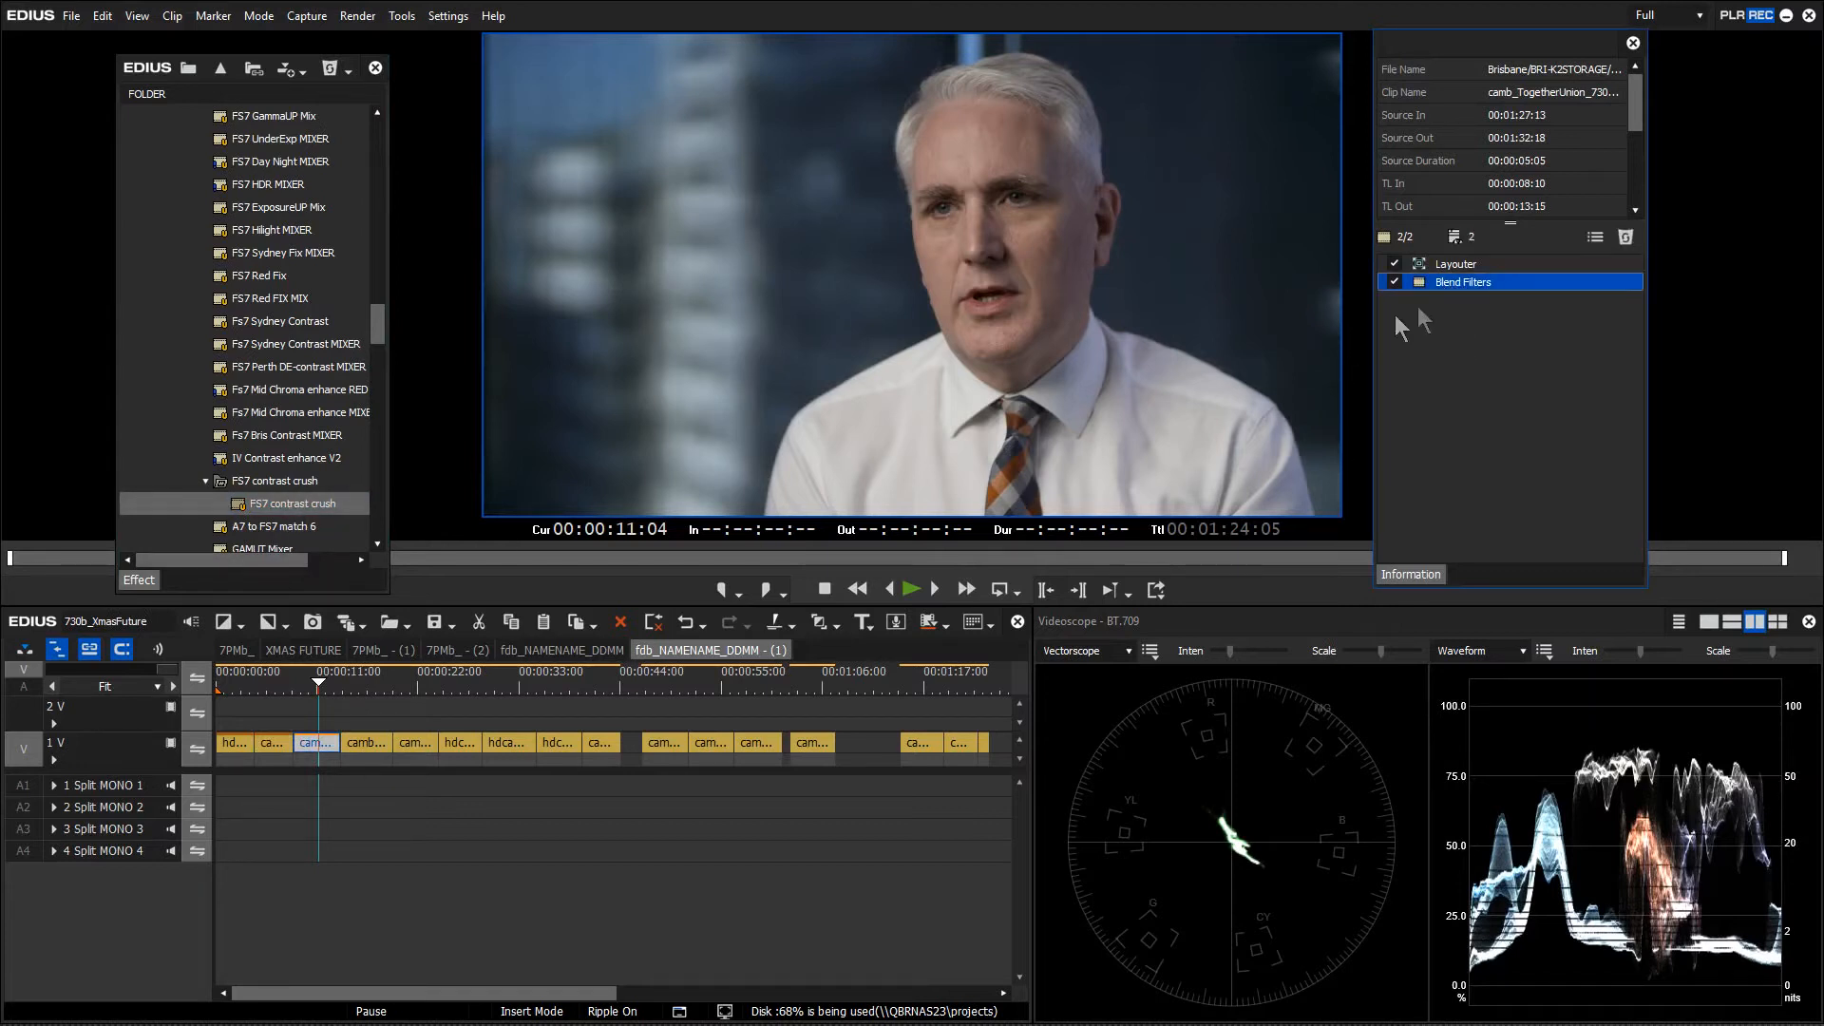
{"action": "key", "text": "Delete"}
{"action": "left_click", "coordinate": [313, 572]}
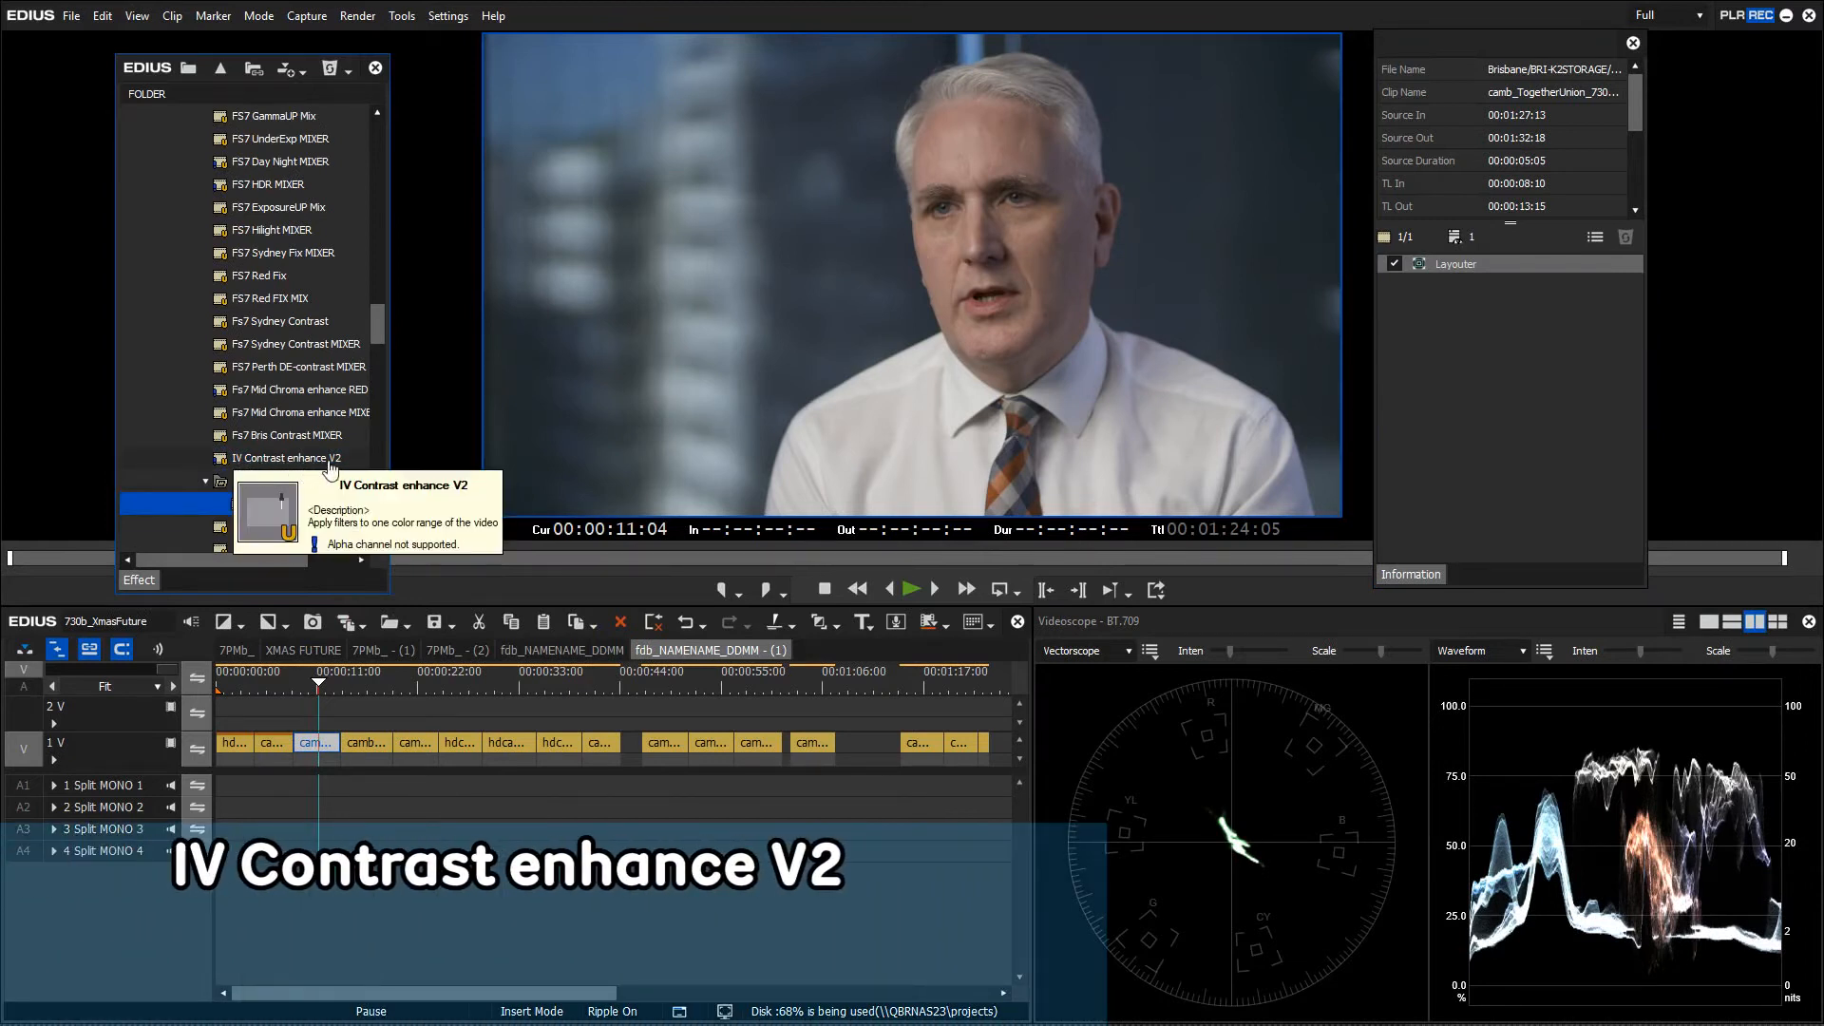
{"action": "left_click", "coordinate": [283, 464]}
{"action": "left_click_drag", "start_coordinate": [289, 461], "coordinate": [319, 747]}
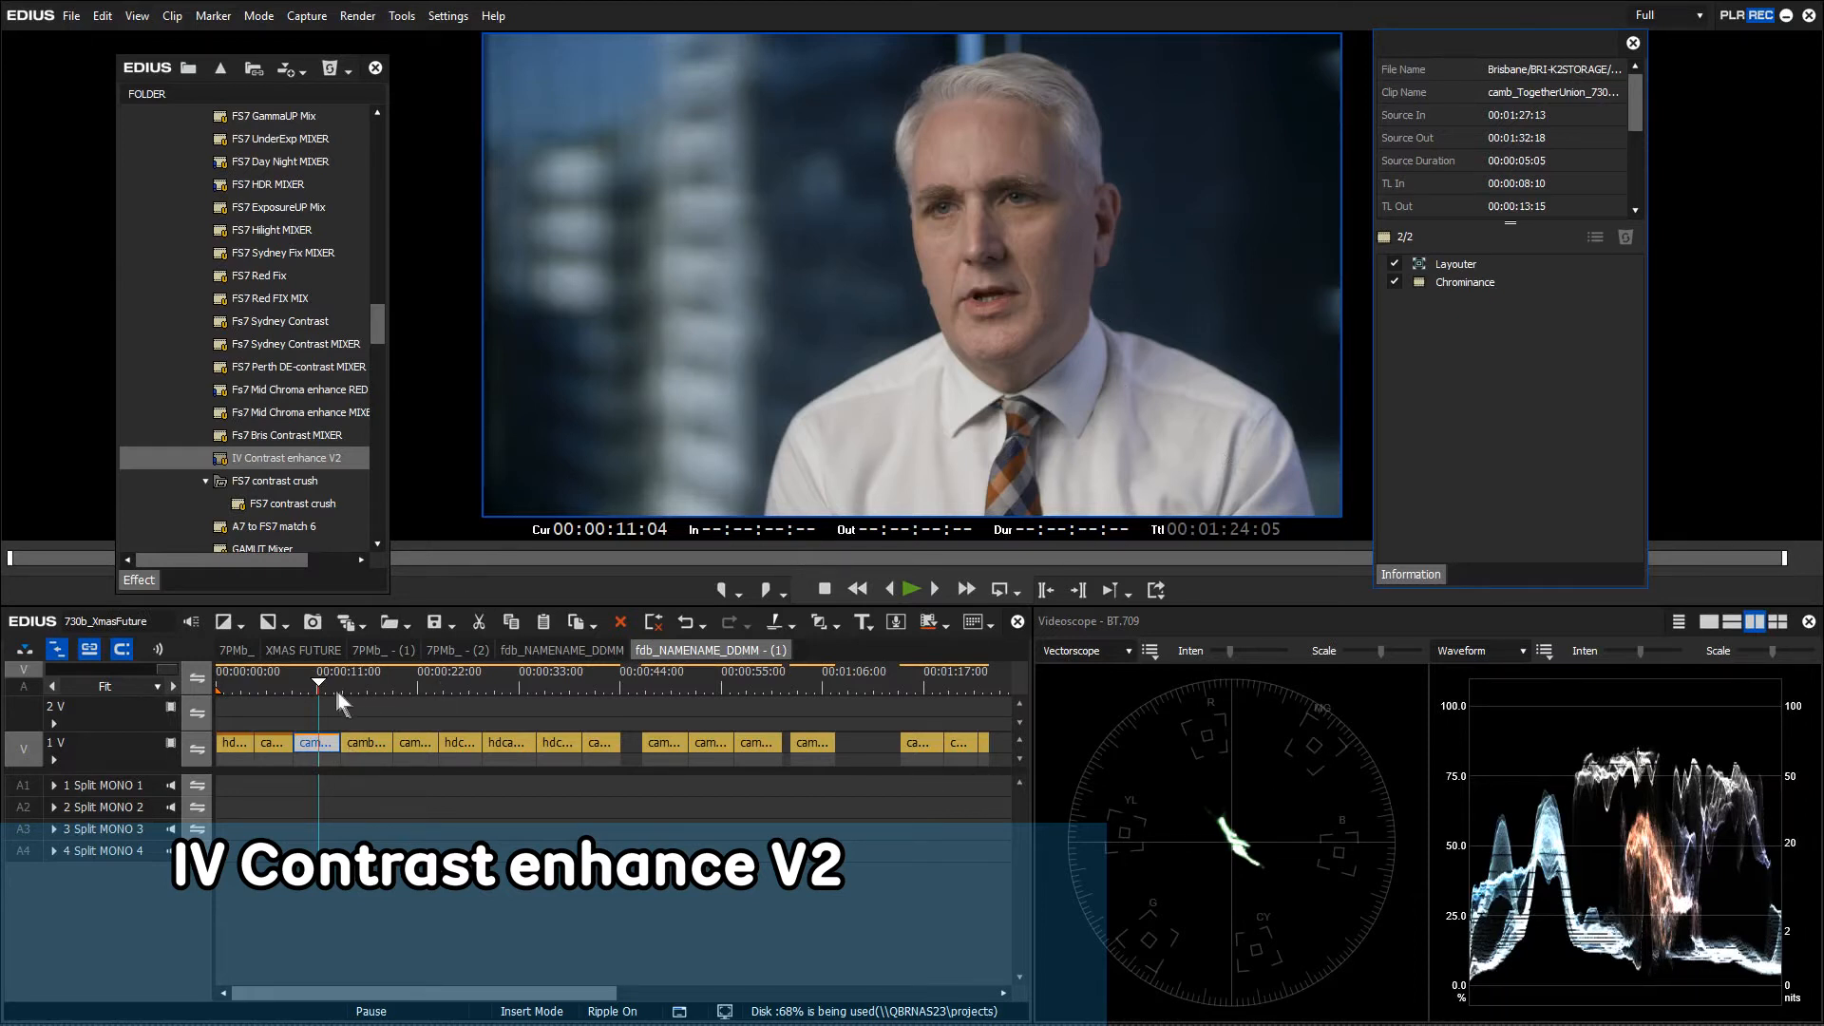
Toggle the white-shirt clip's Chrominance filter off and on twice, leave it enabled, then jump to 15:05
{"action": "left_click", "coordinate": [299, 684]}
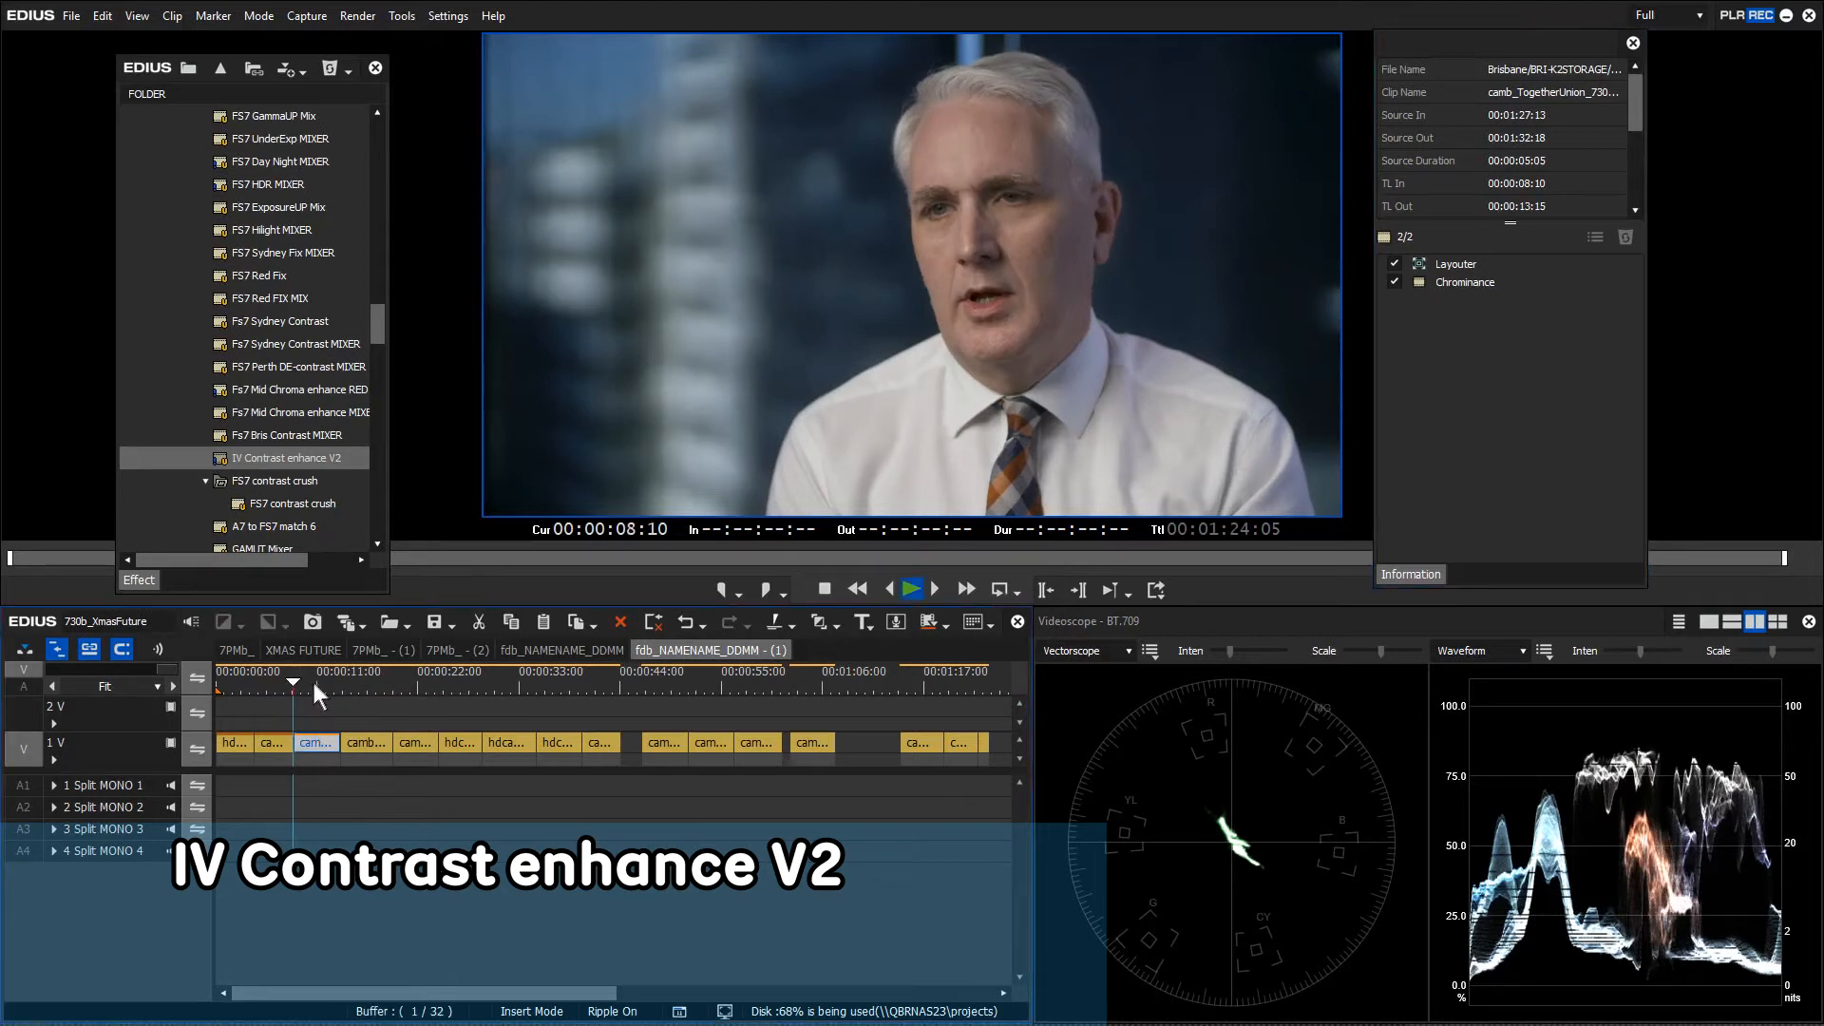
{"action": "left_click", "coordinate": [1393, 282]}
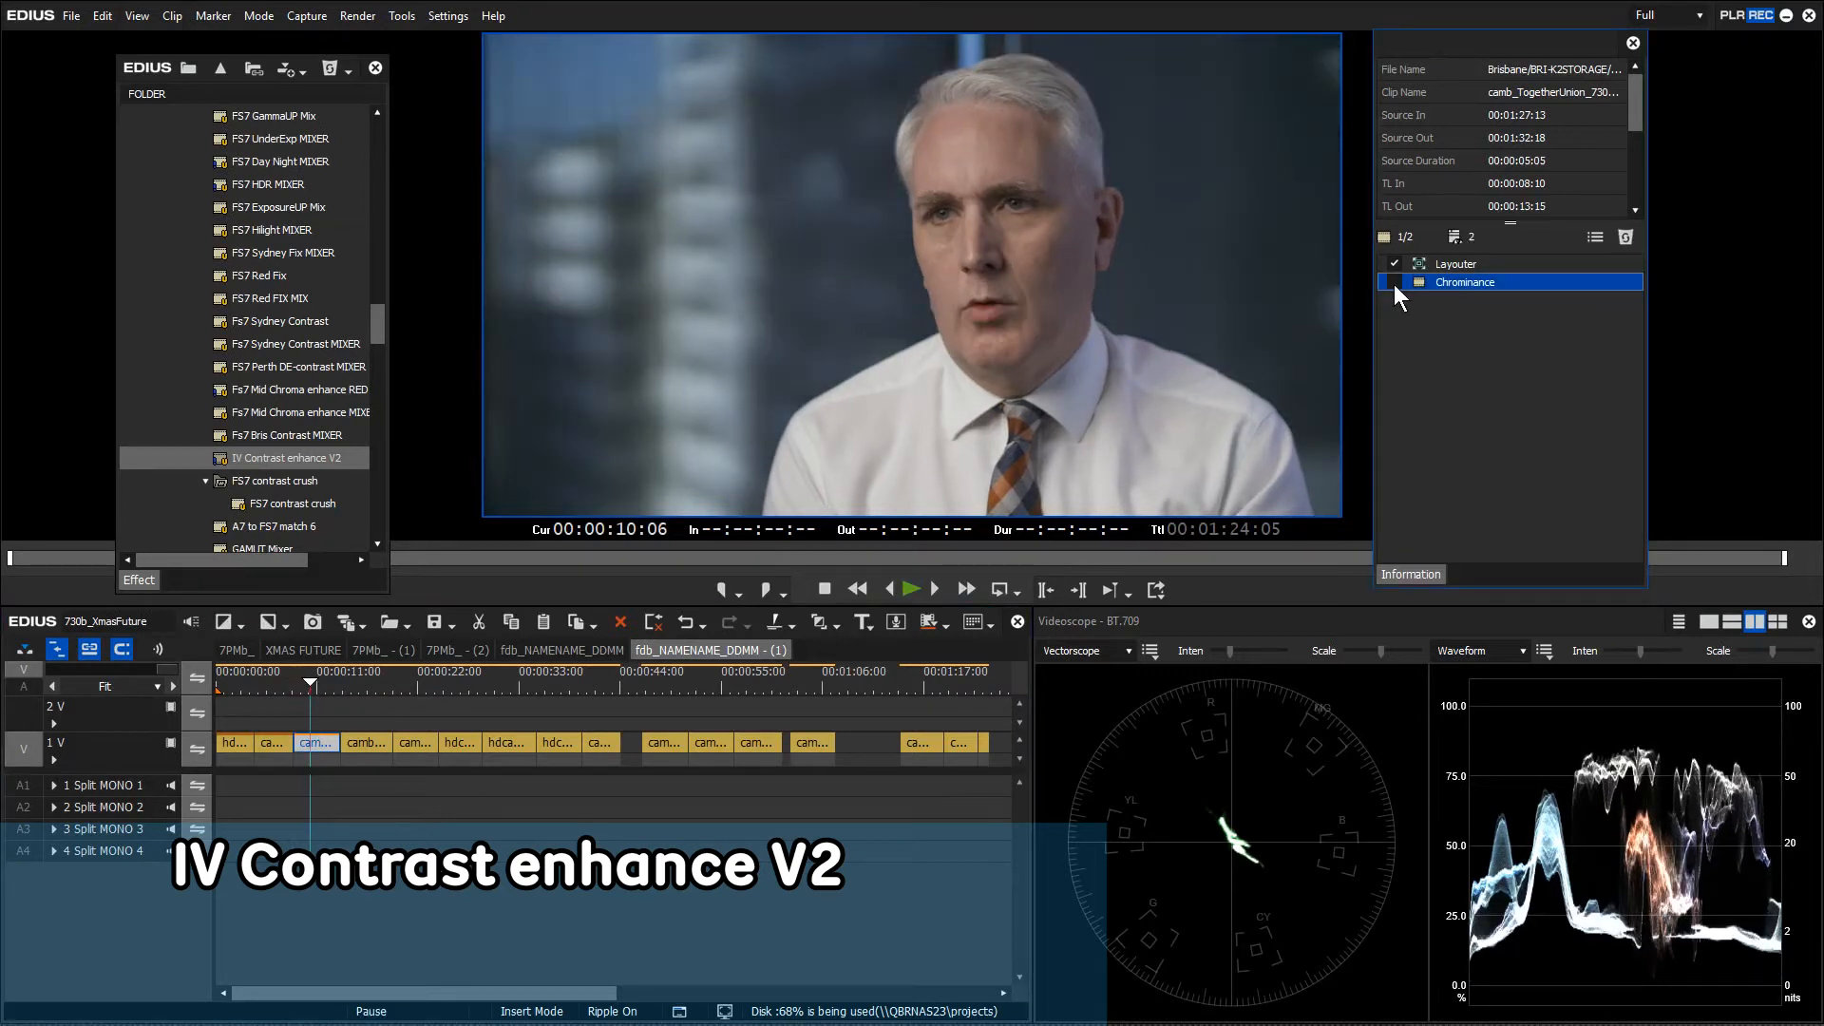
{"action": "left_click", "coordinate": [1394, 283]}
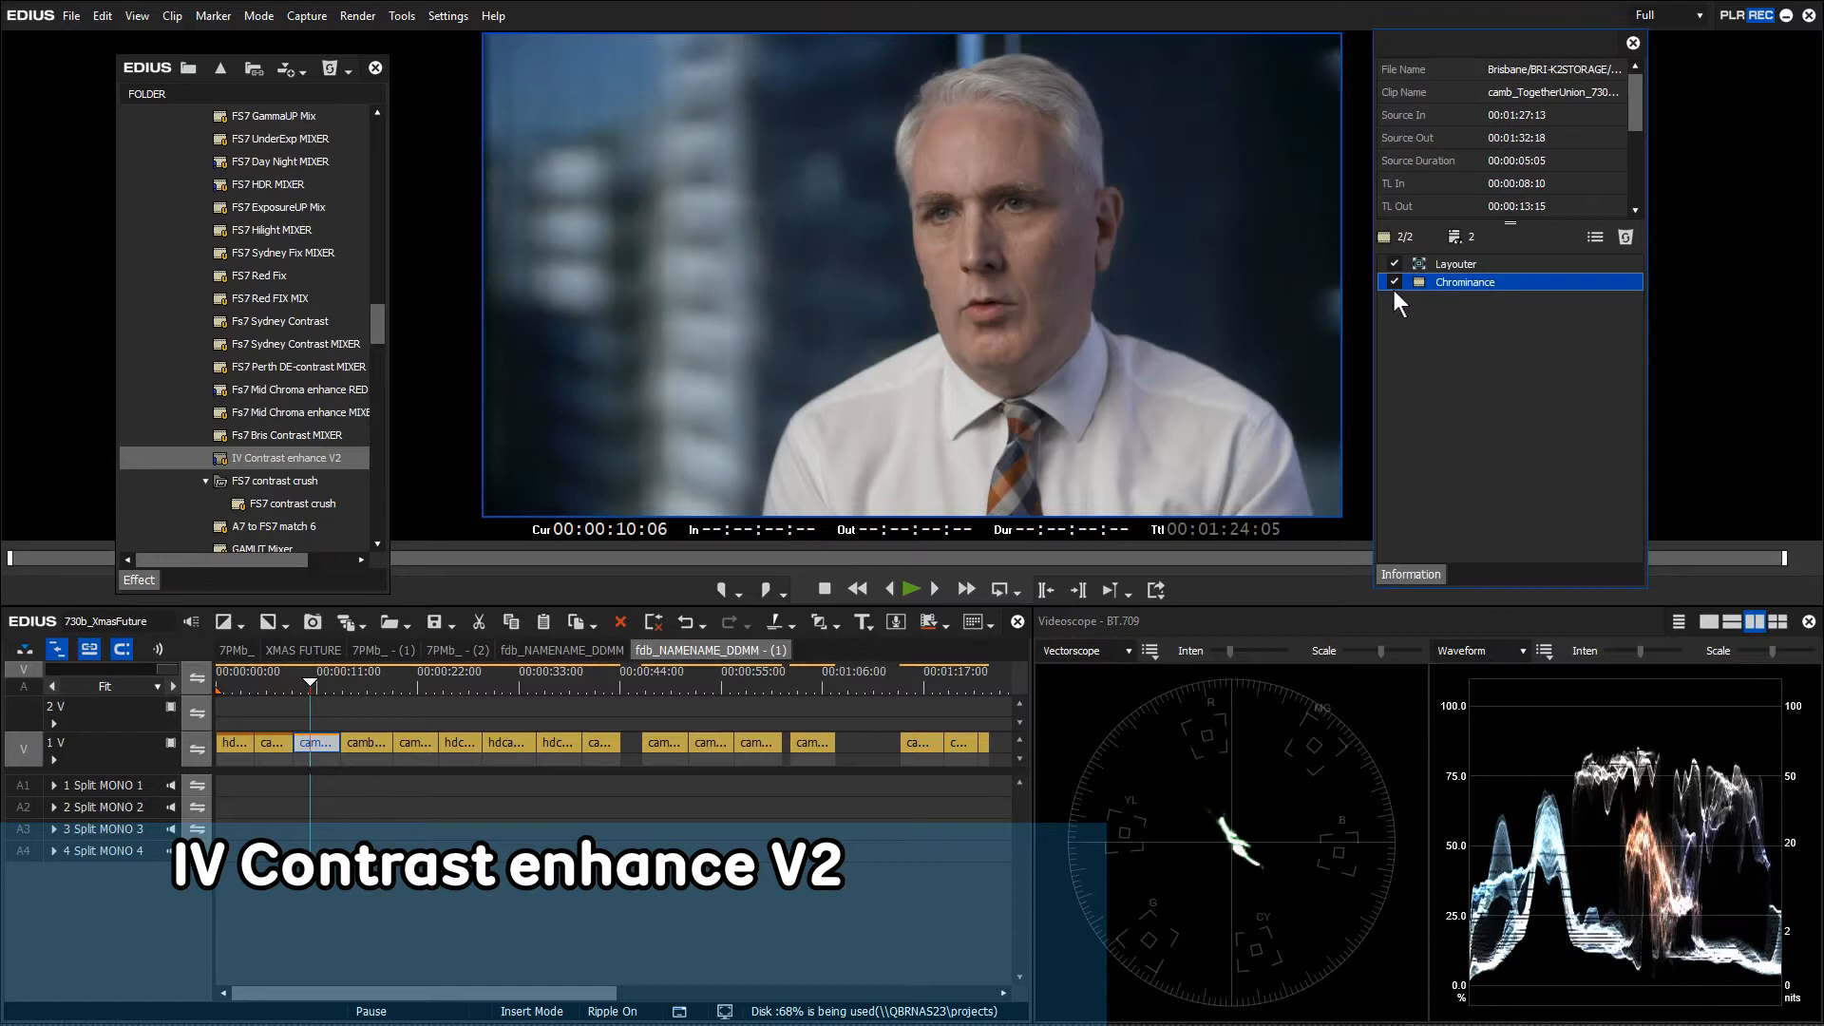
{"action": "left_click", "coordinate": [1393, 283]}
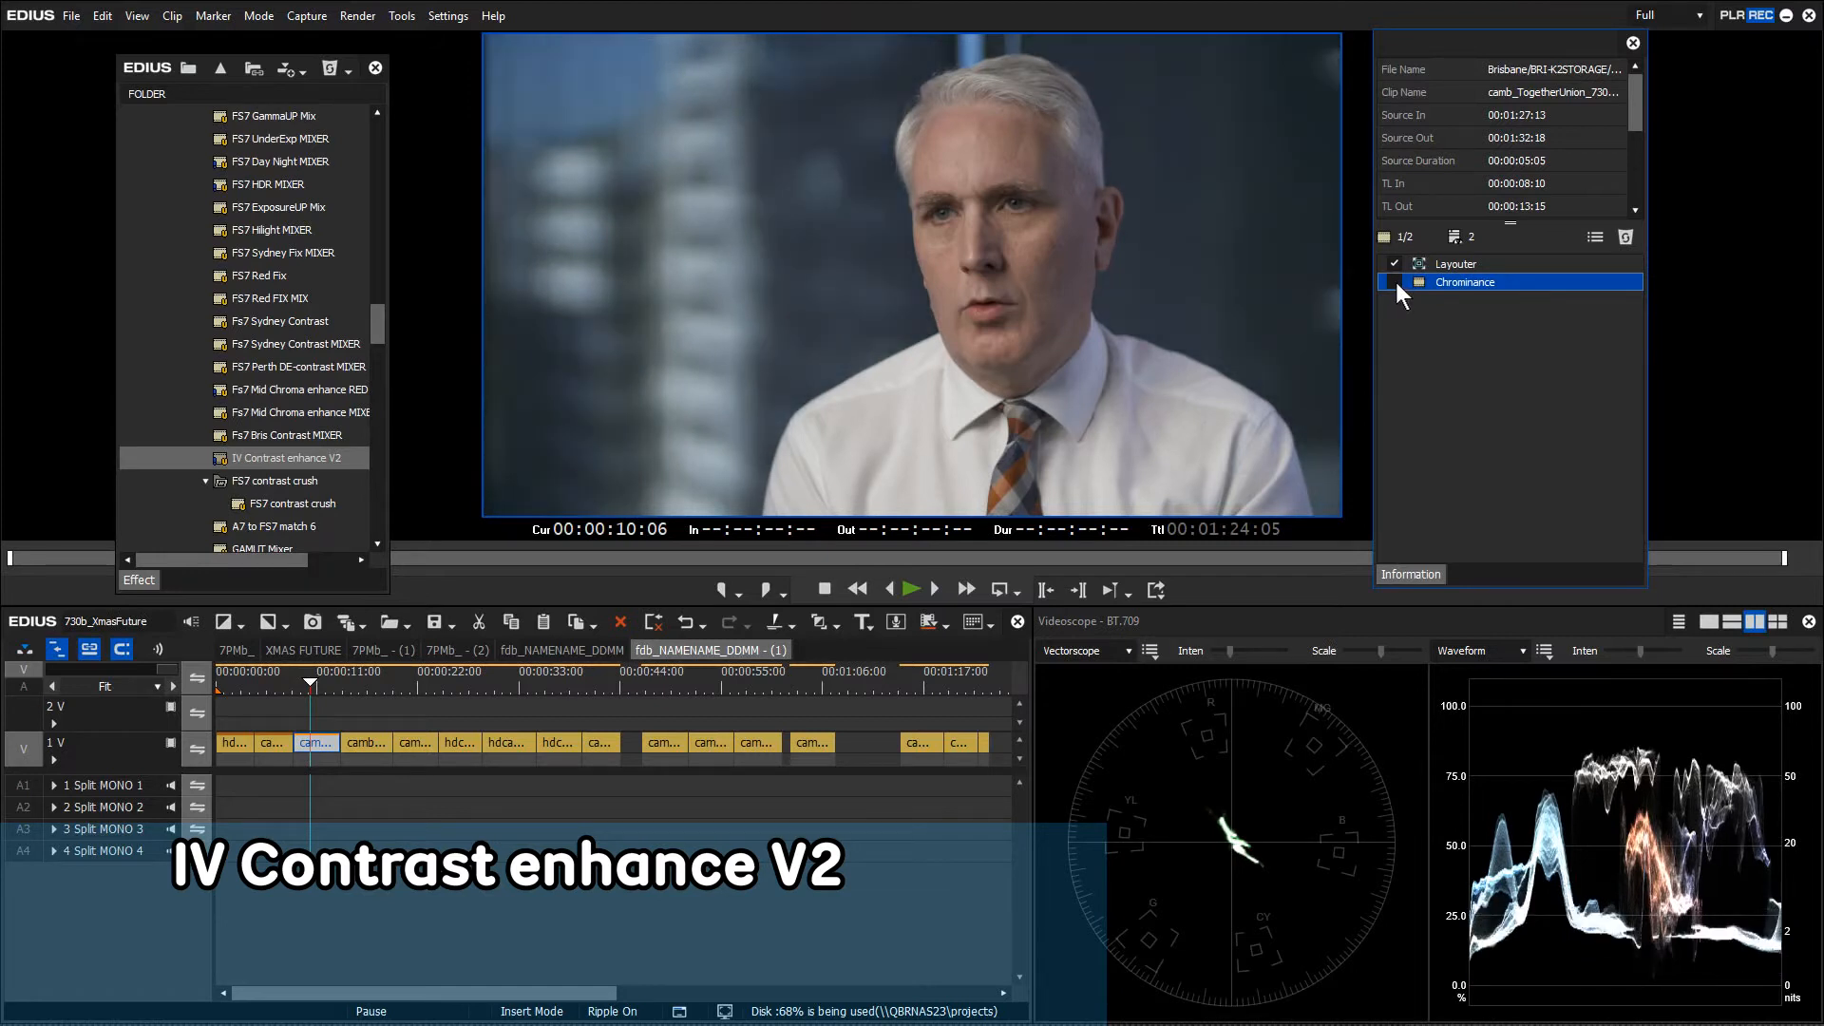
{"action": "left_click", "coordinate": [1393, 283]}
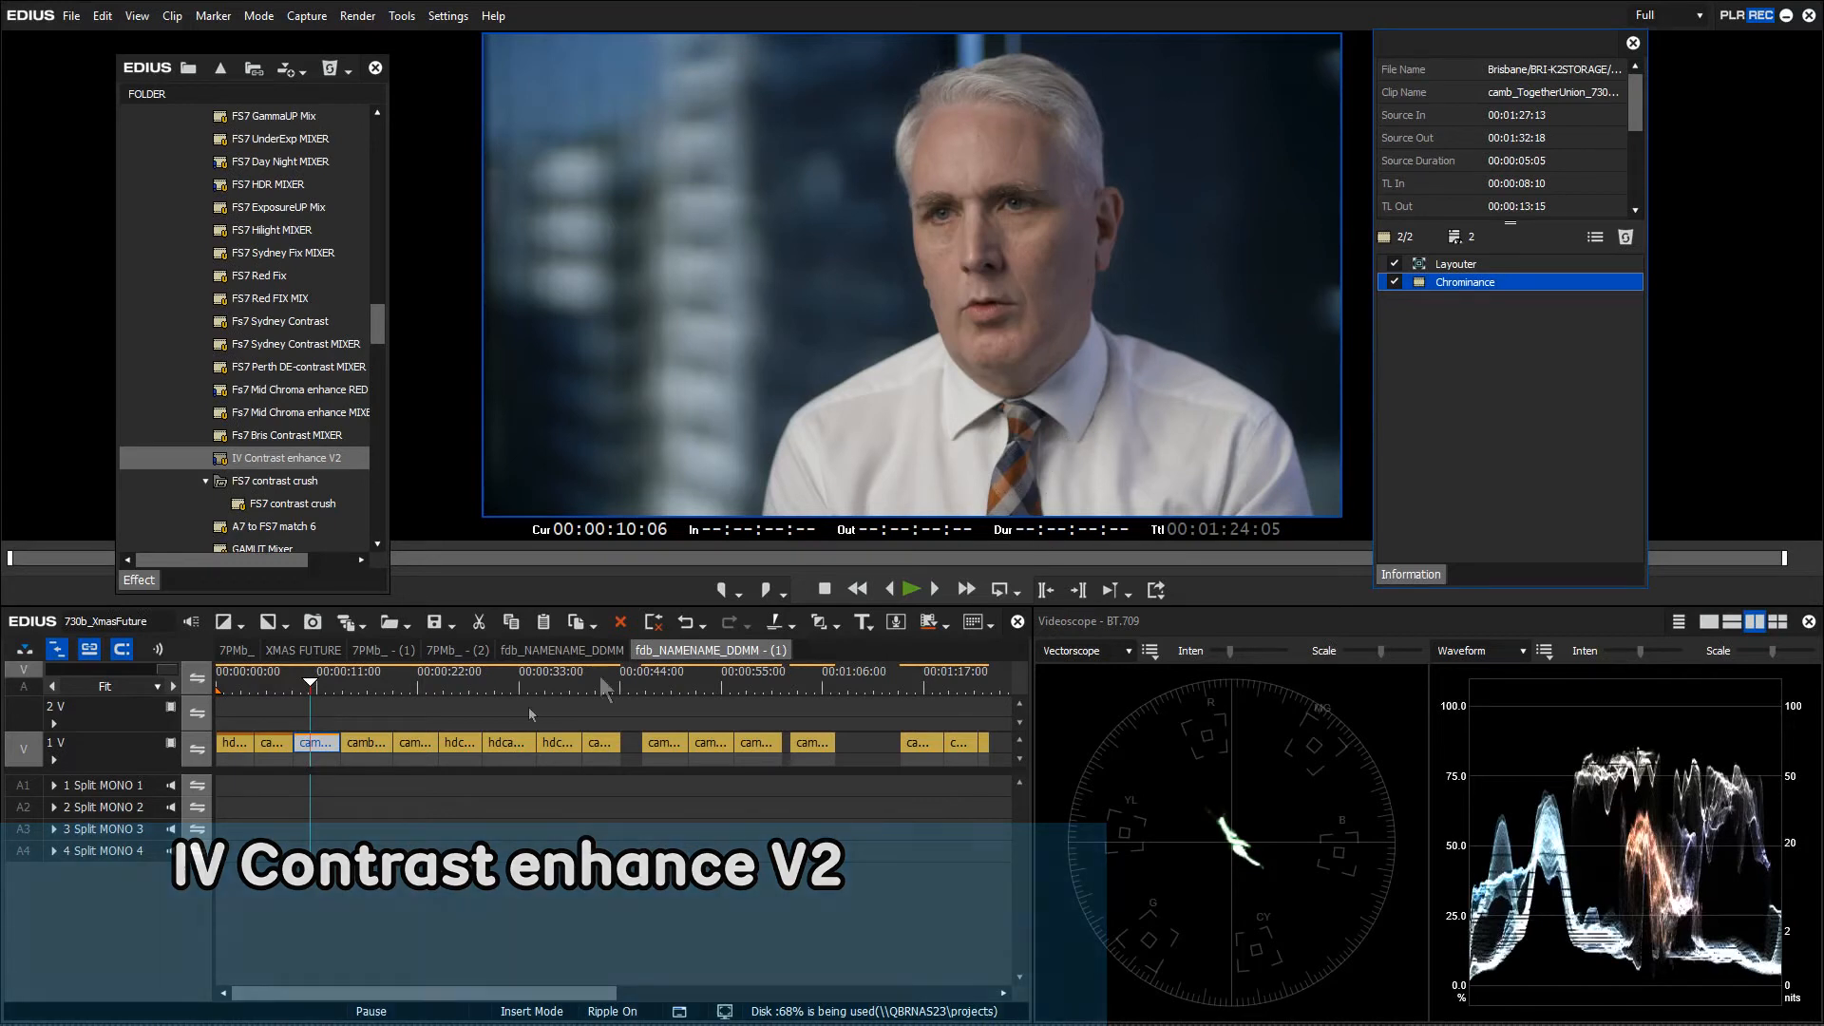
{"action": "left_click", "coordinate": [356, 682]}
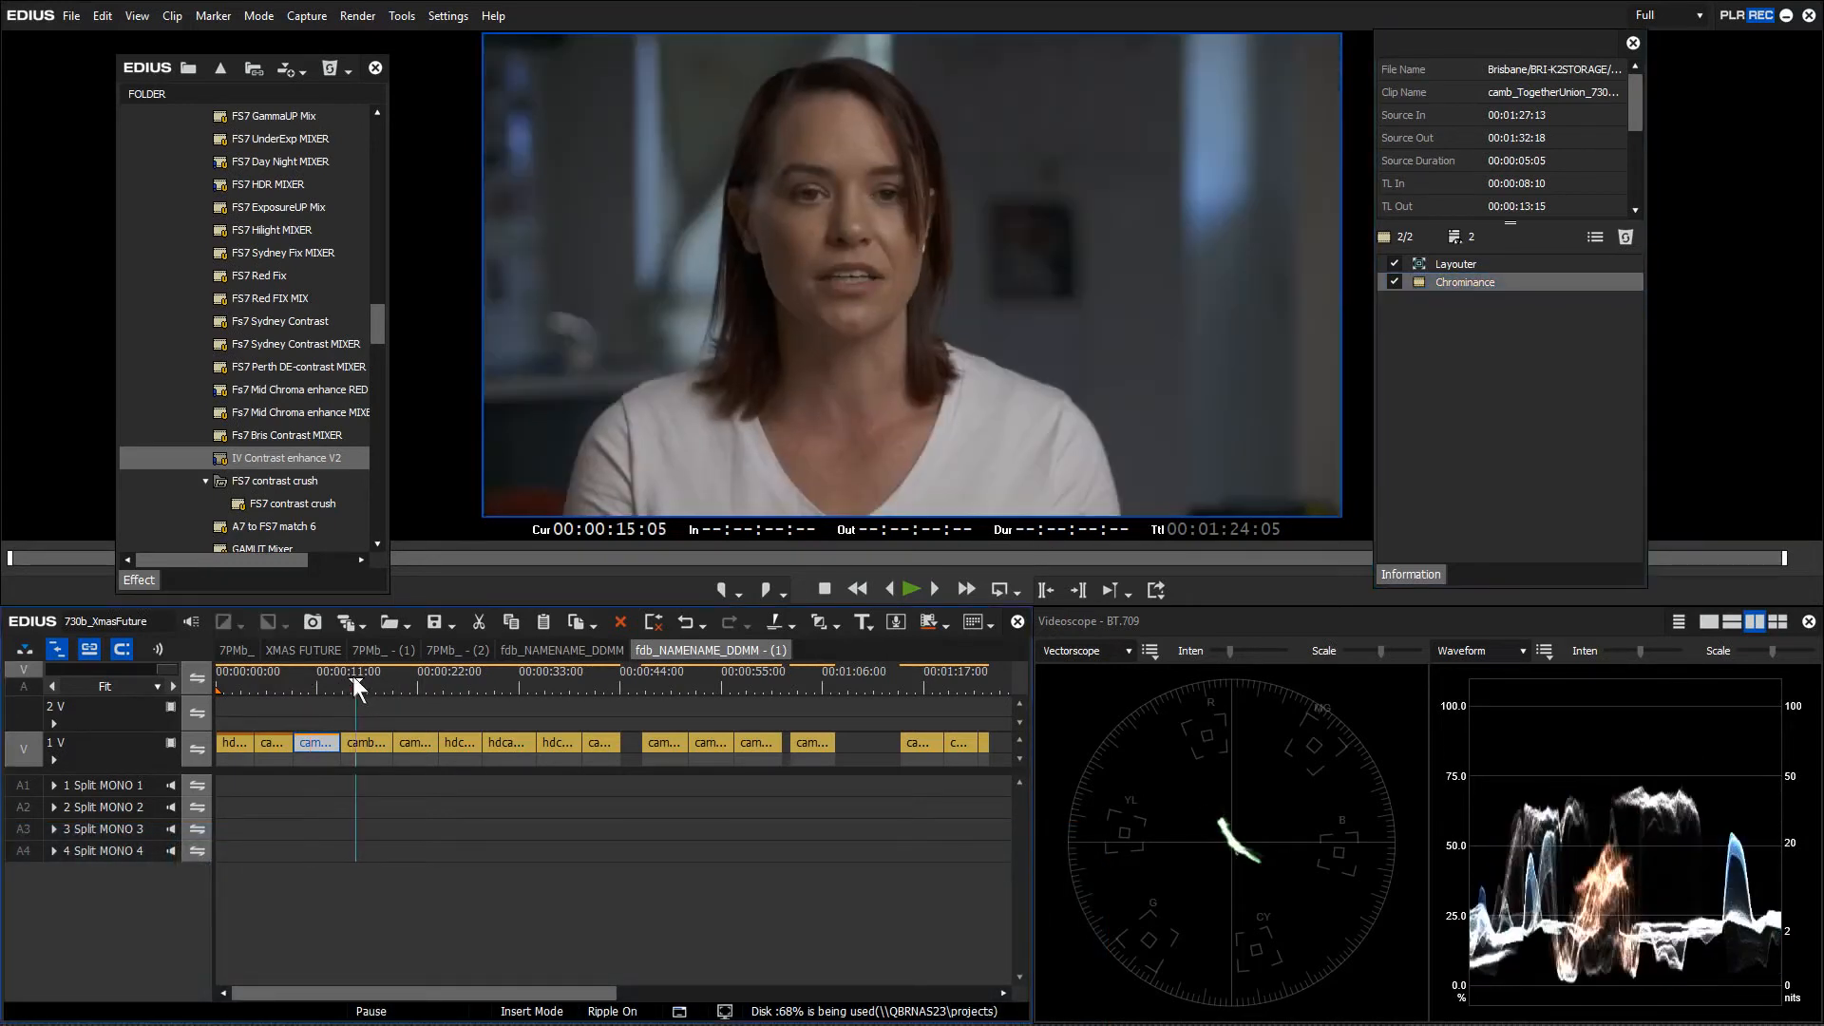
Play the woman's clip from 13:15 and drop the FS7 HDR MIXER preset onto it
{"action": "left_click", "coordinate": [349, 675]}
{"action": "key", "text": "space"}
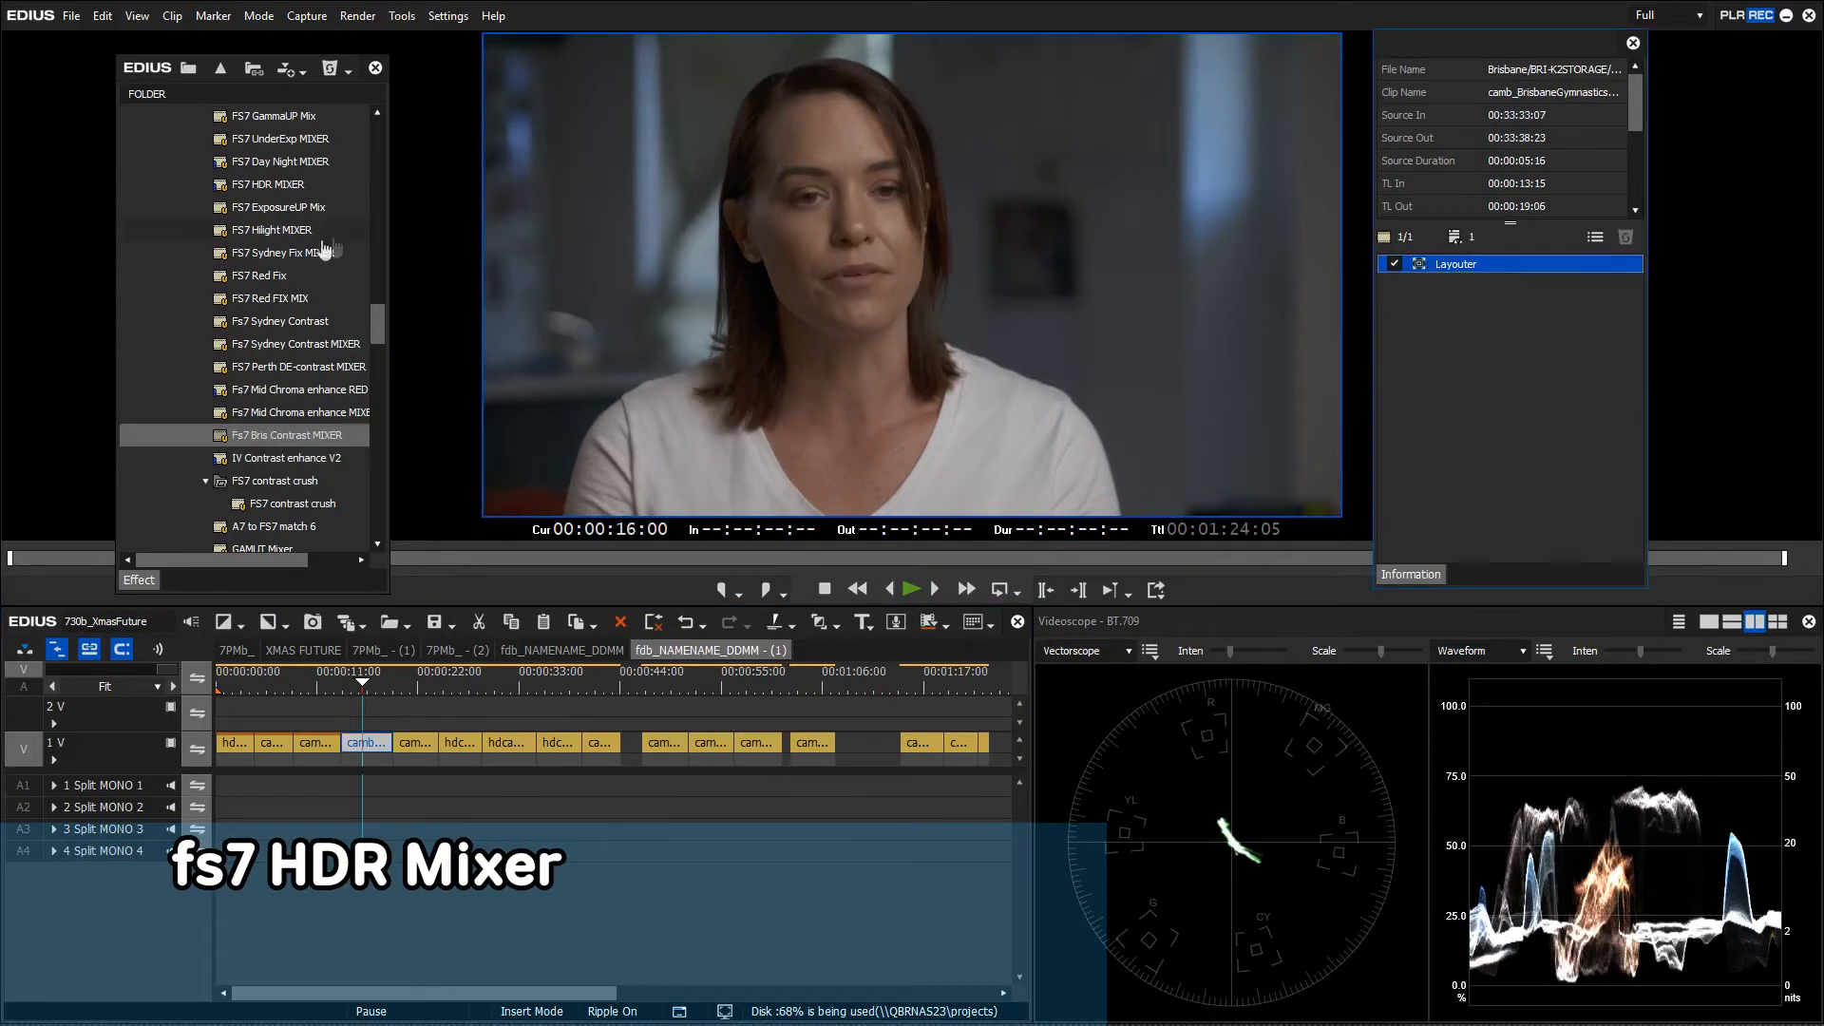
{"action": "left_click", "coordinate": [259, 189]}
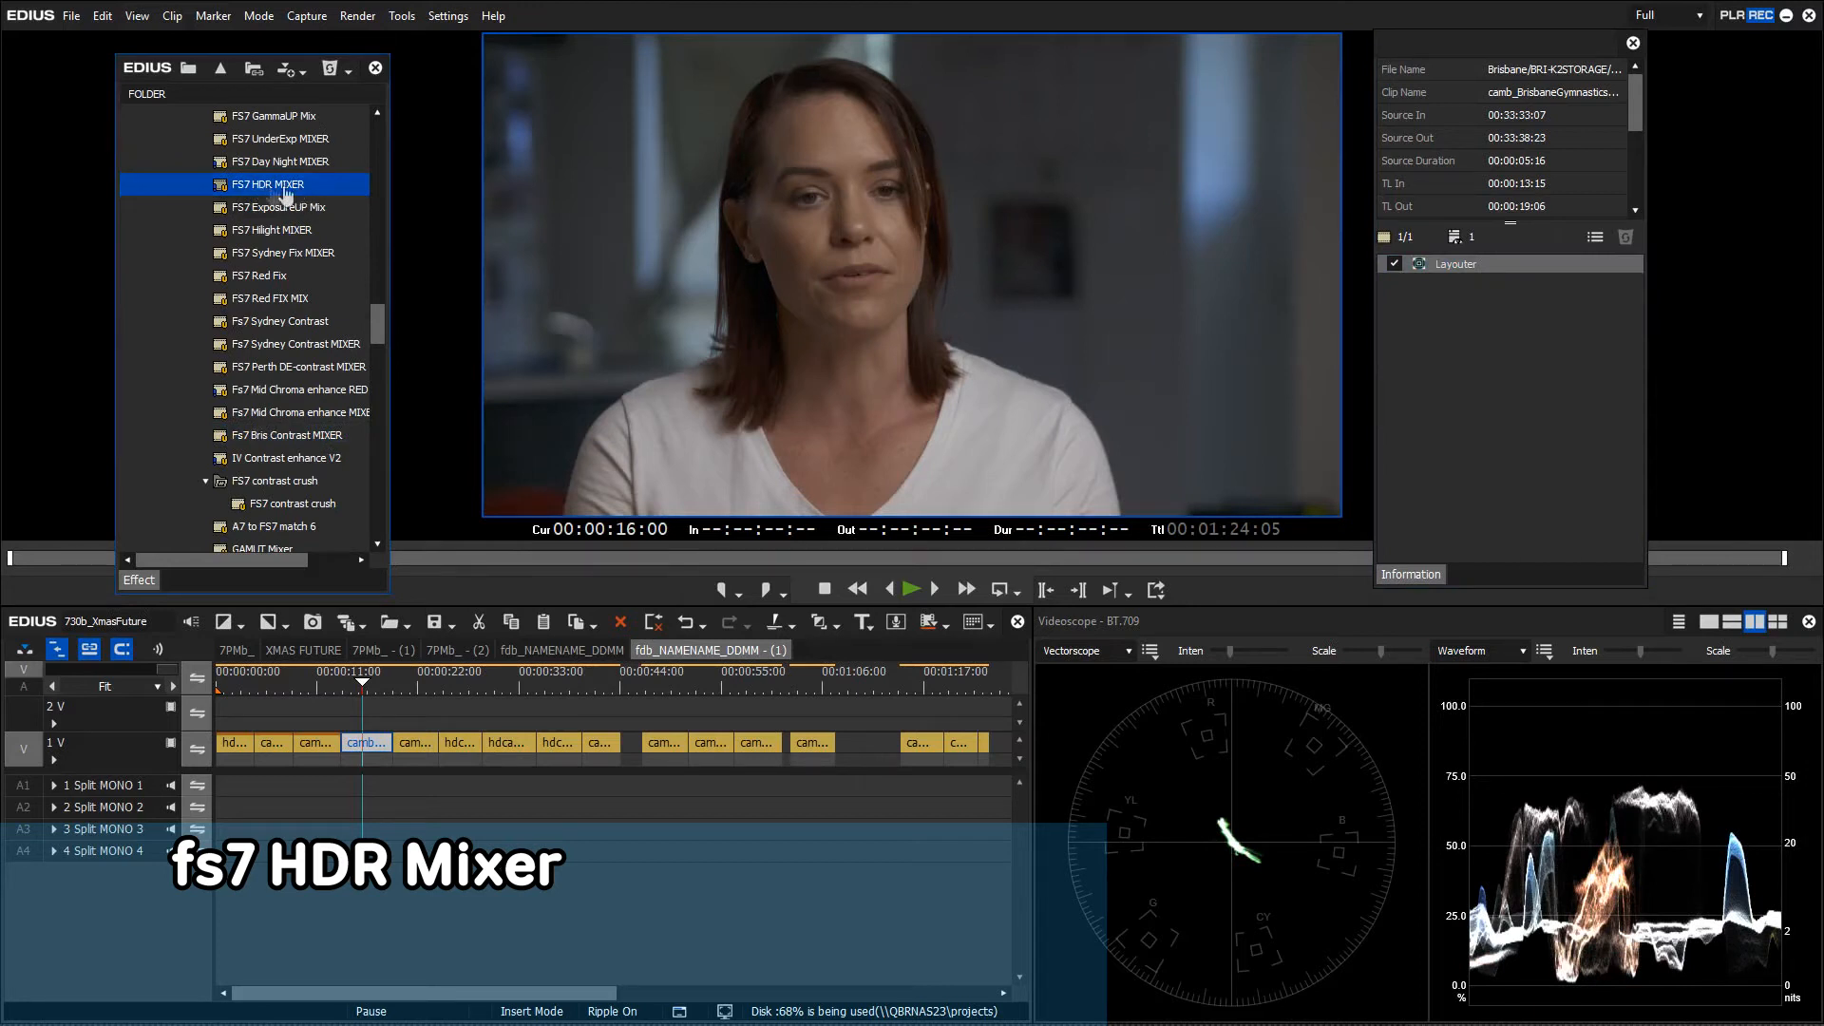
{"action": "left_click_drag", "start_coordinate": [290, 191], "coordinate": [370, 748]}
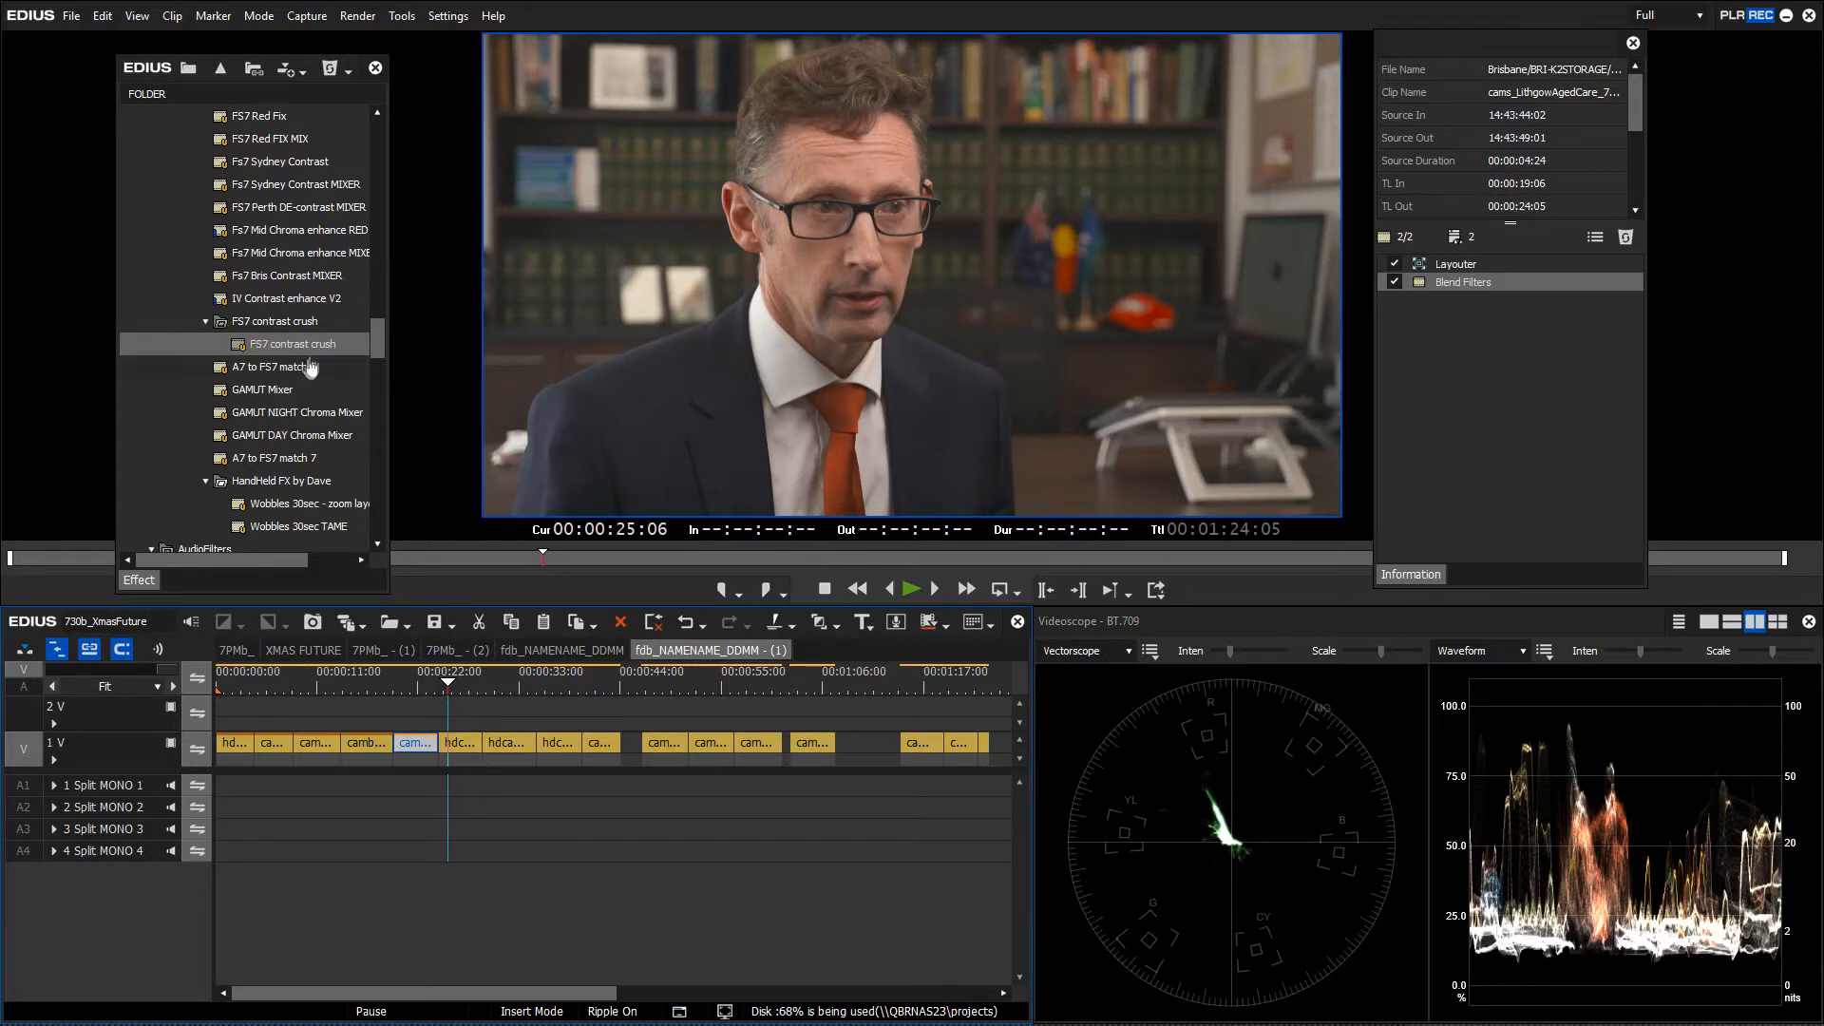
Try FS7 contrast crush on the glasses clip, delete its Blend Filters, and apply IV Contrast enhance V2
{"action": "left_click_drag", "start_coordinate": [289, 354], "coordinate": [466, 746]}
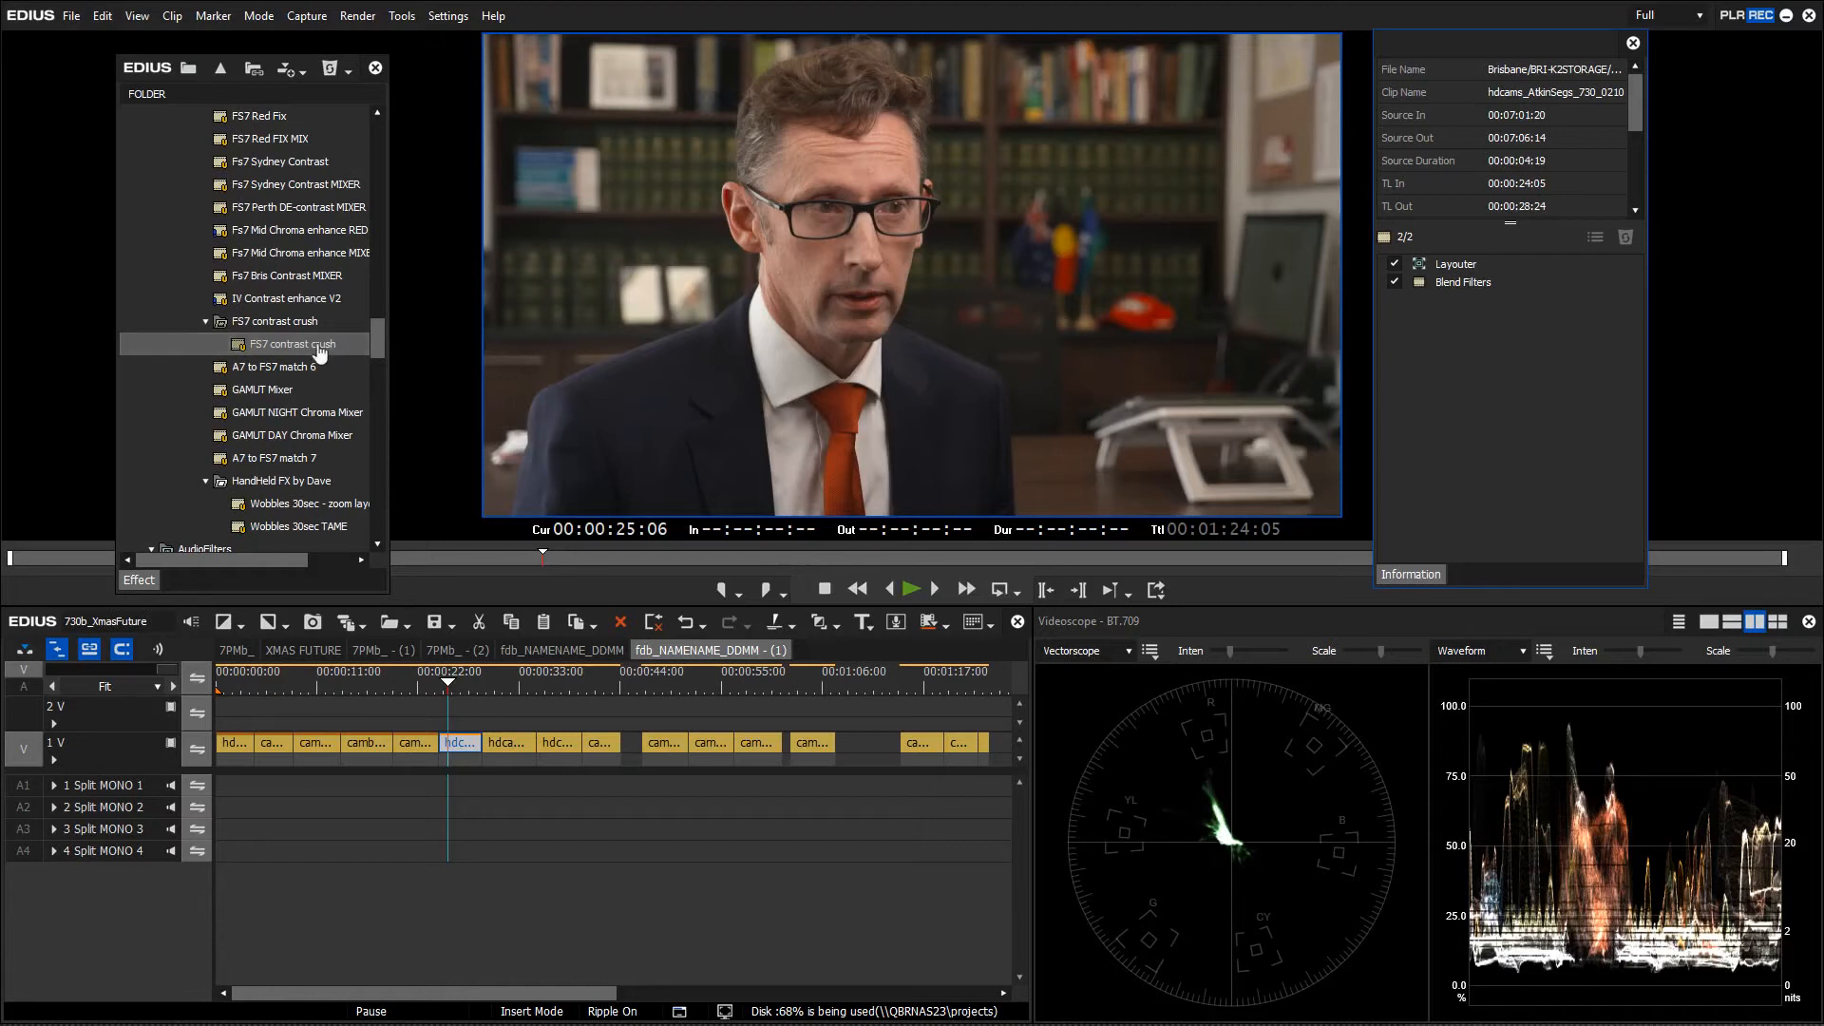
{"action": "left_click", "coordinate": [1463, 283]}
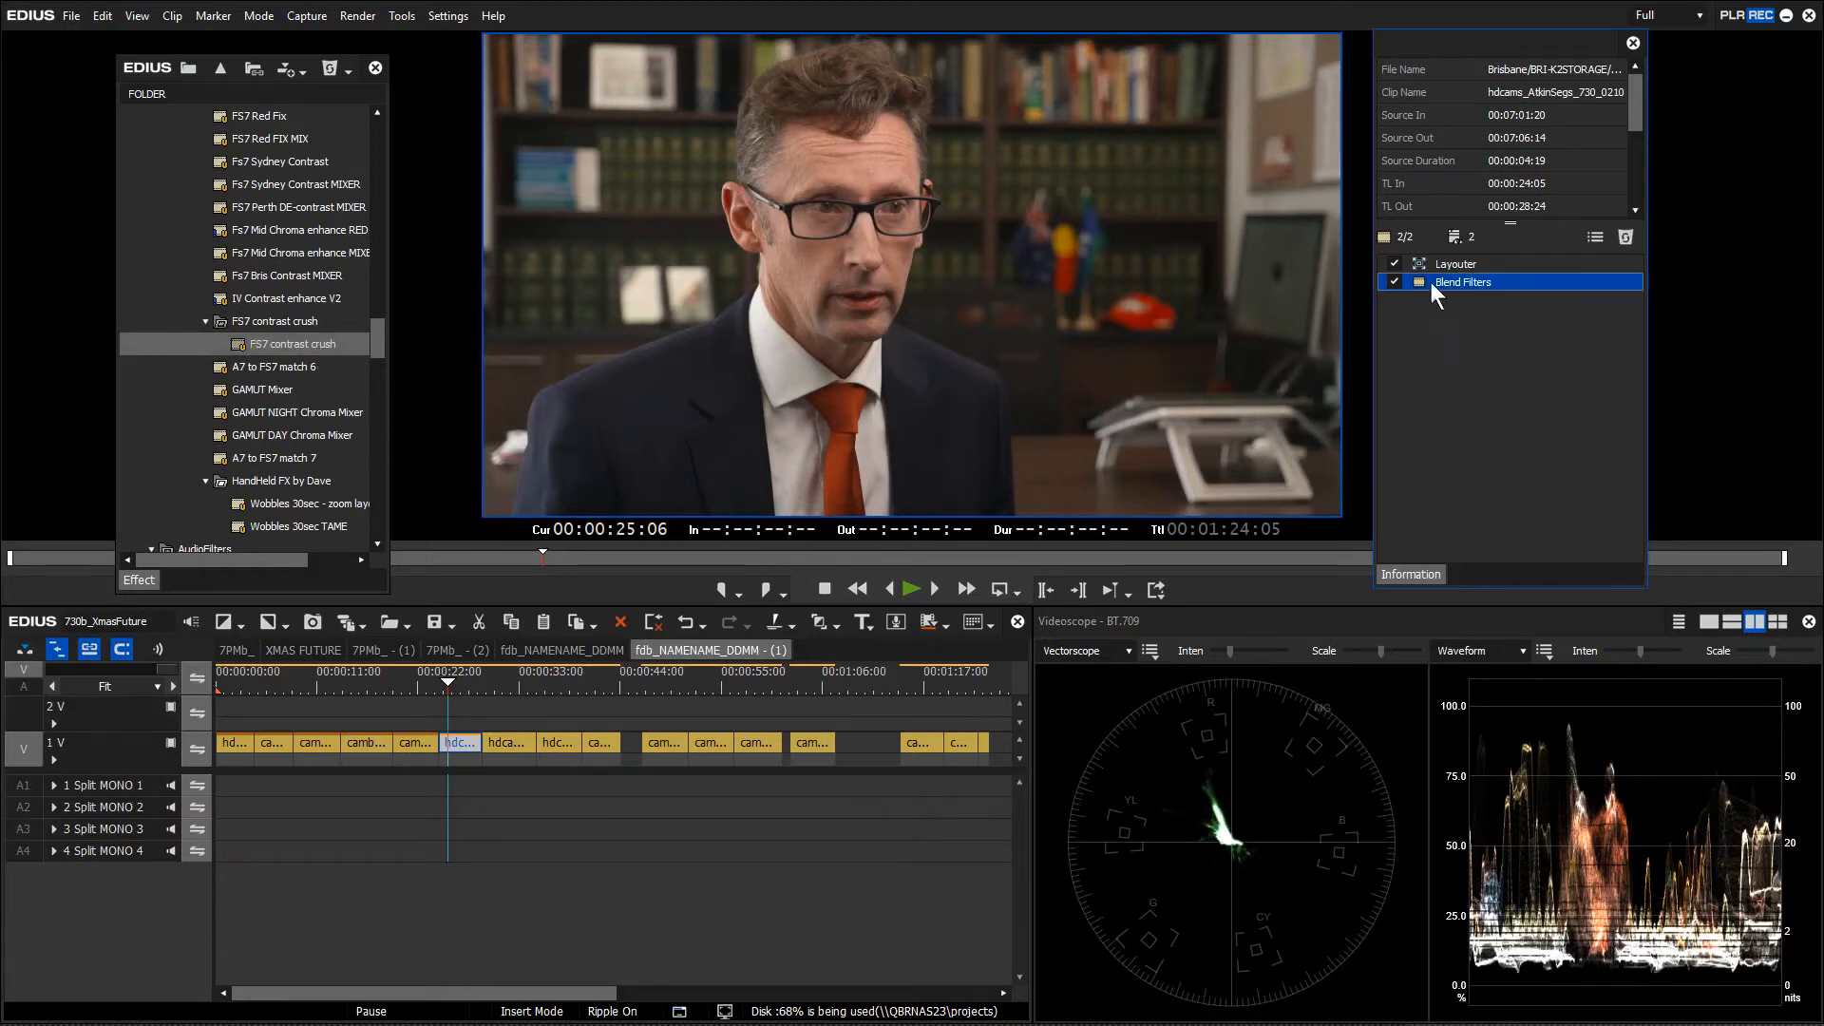
{"action": "key", "text": "Delete"}
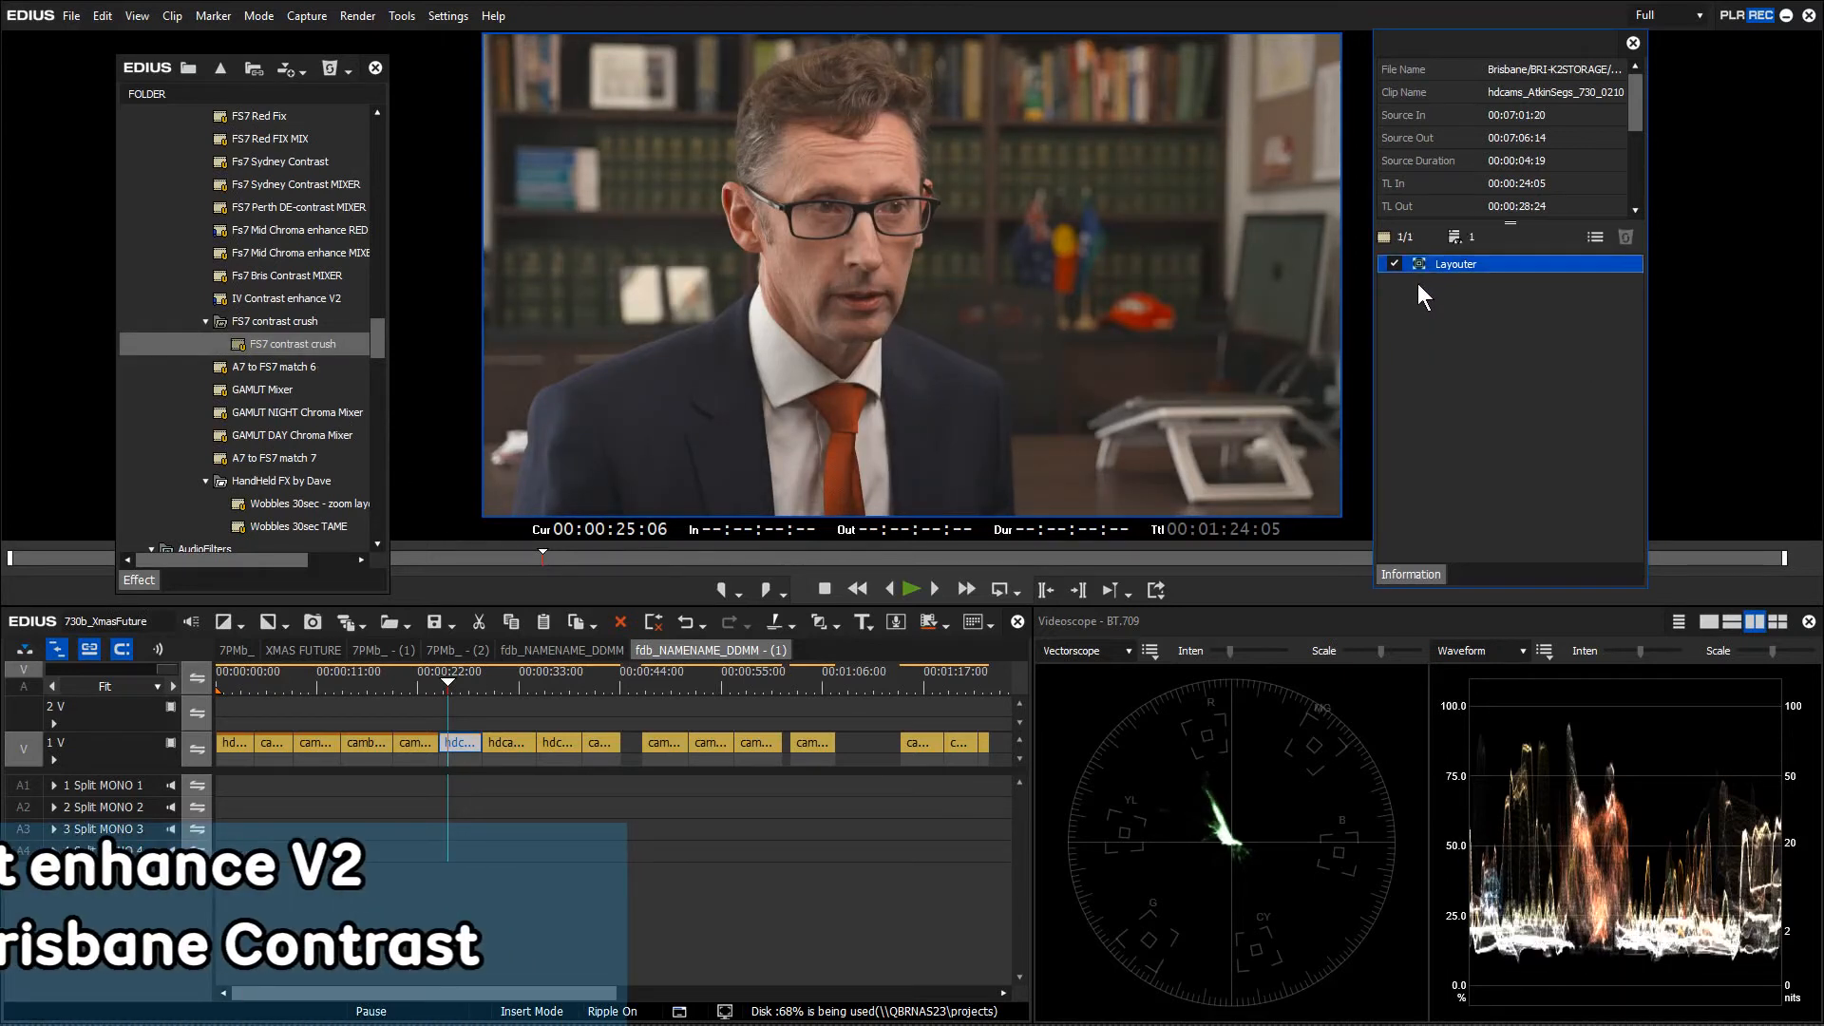
{"action": "left_click", "coordinate": [280, 300]}
{"action": "left_click_drag", "start_coordinate": [280, 302], "coordinate": [465, 745]}
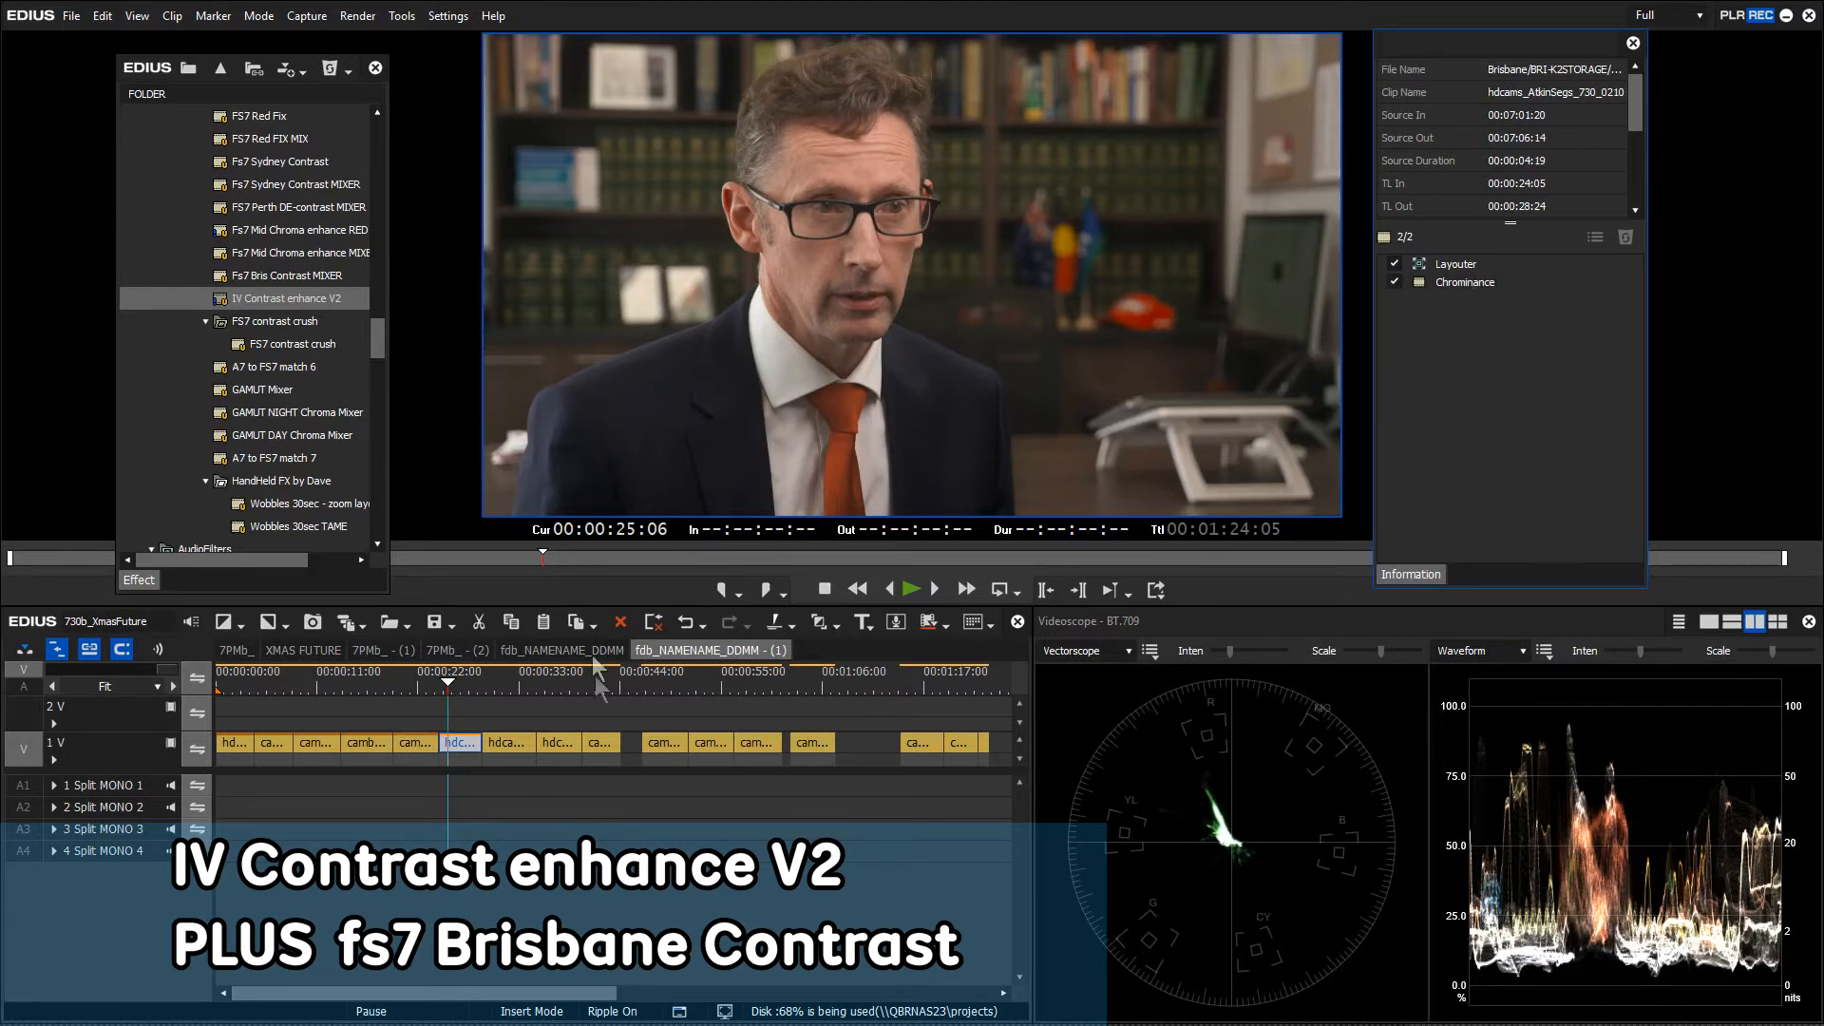
Play from 24:05 to check the grade, then add the Fs7 Bris Contrast MIXER preset to the clip
{"action": "left_click", "coordinate": [443, 682]}
{"action": "key", "text": "space"}
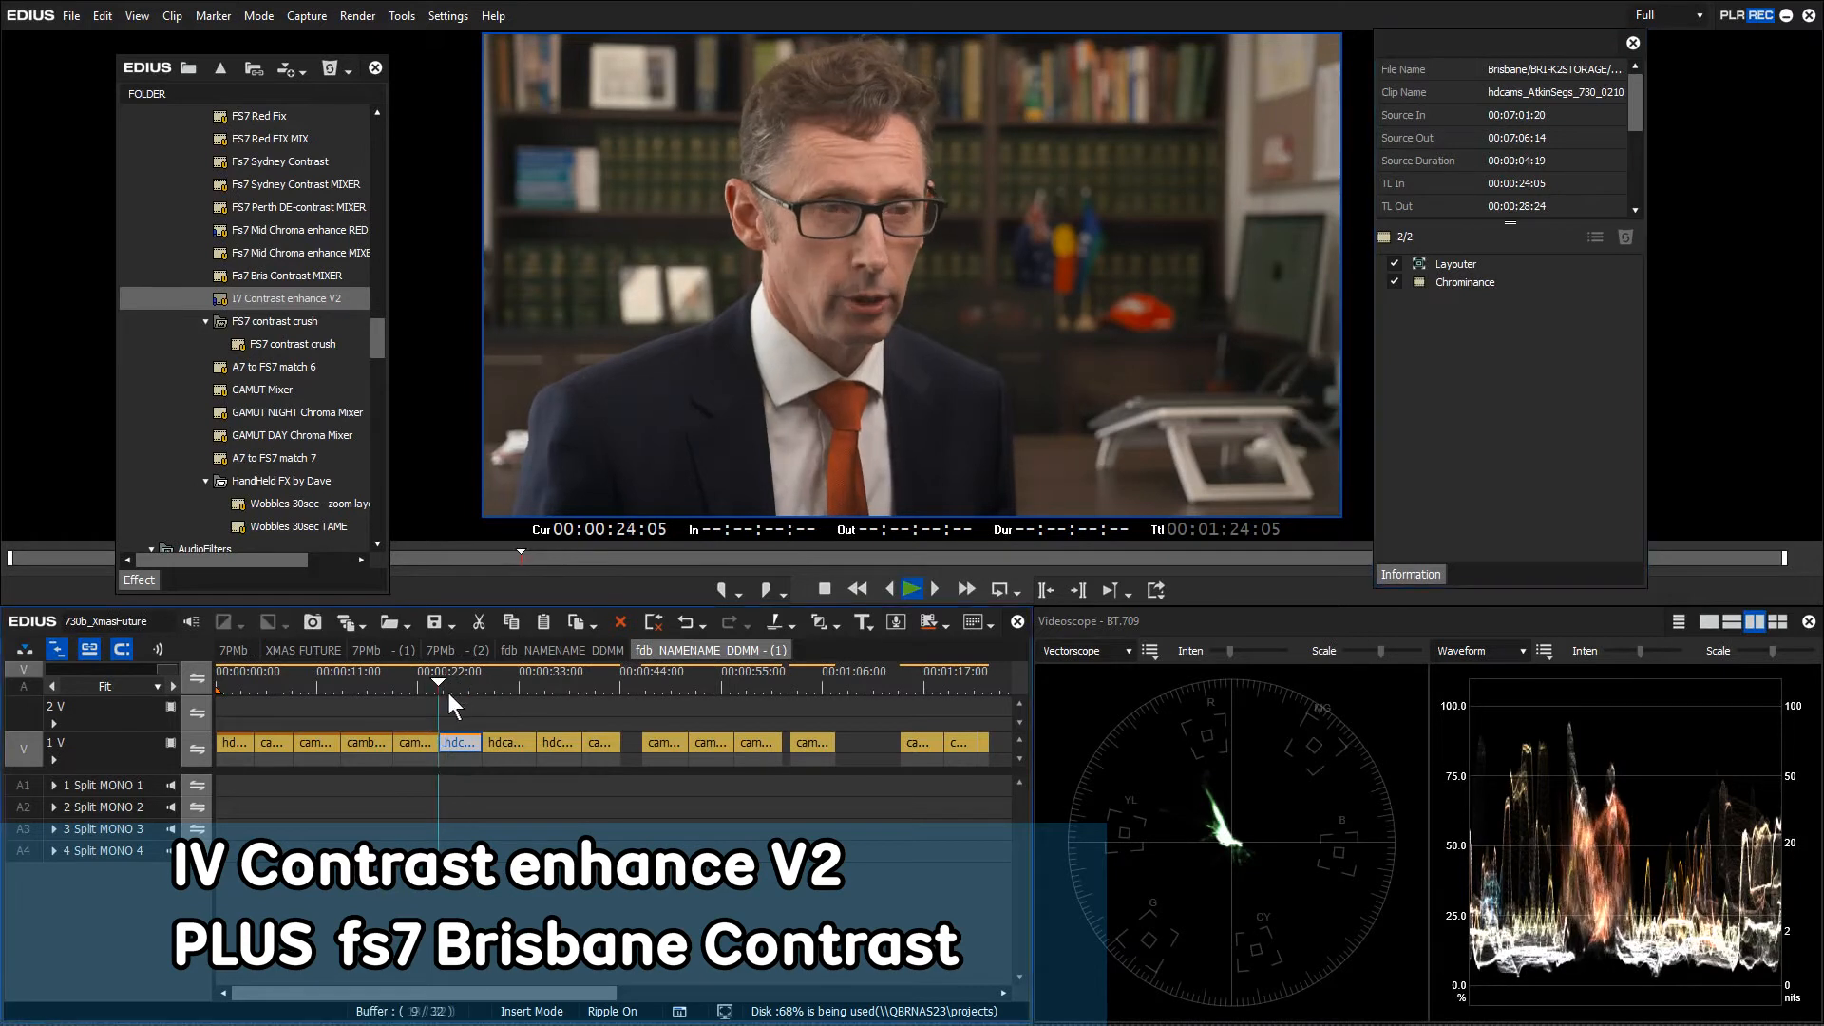
{"action": "key", "text": "space"}
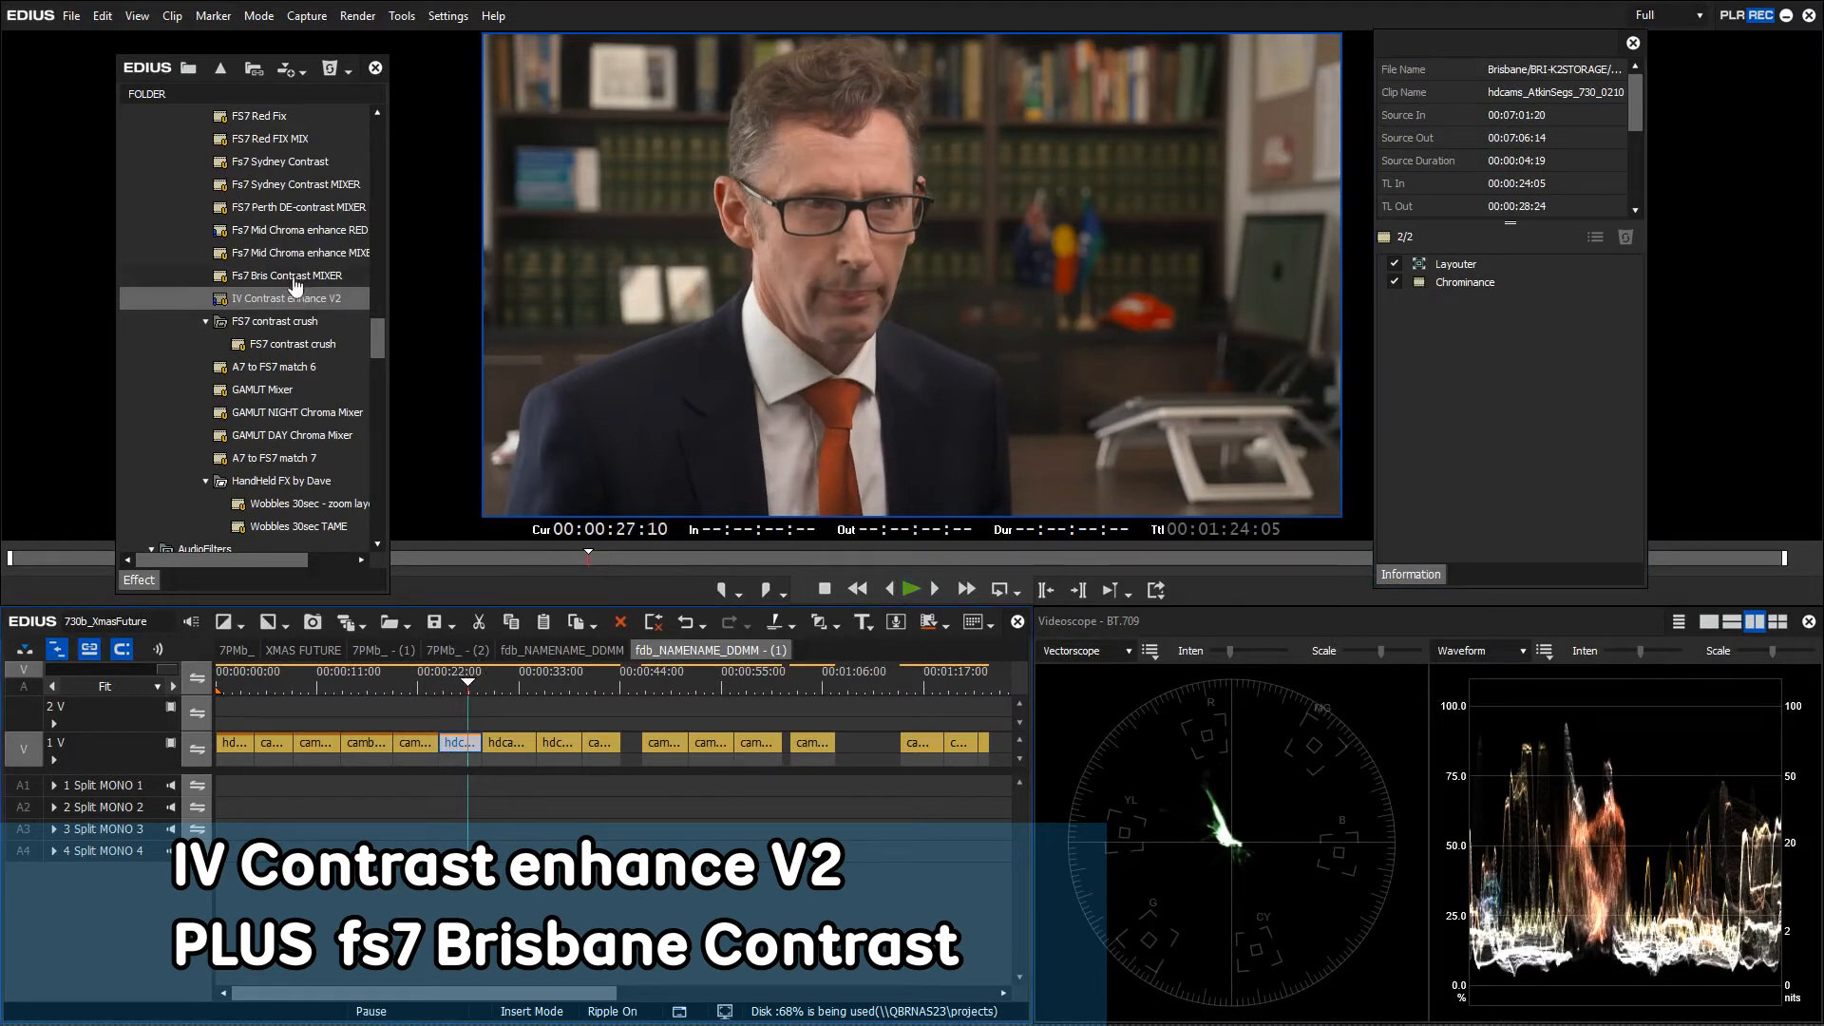
{"action": "left_click_drag", "start_coordinate": [302, 286], "coordinate": [461, 743]}
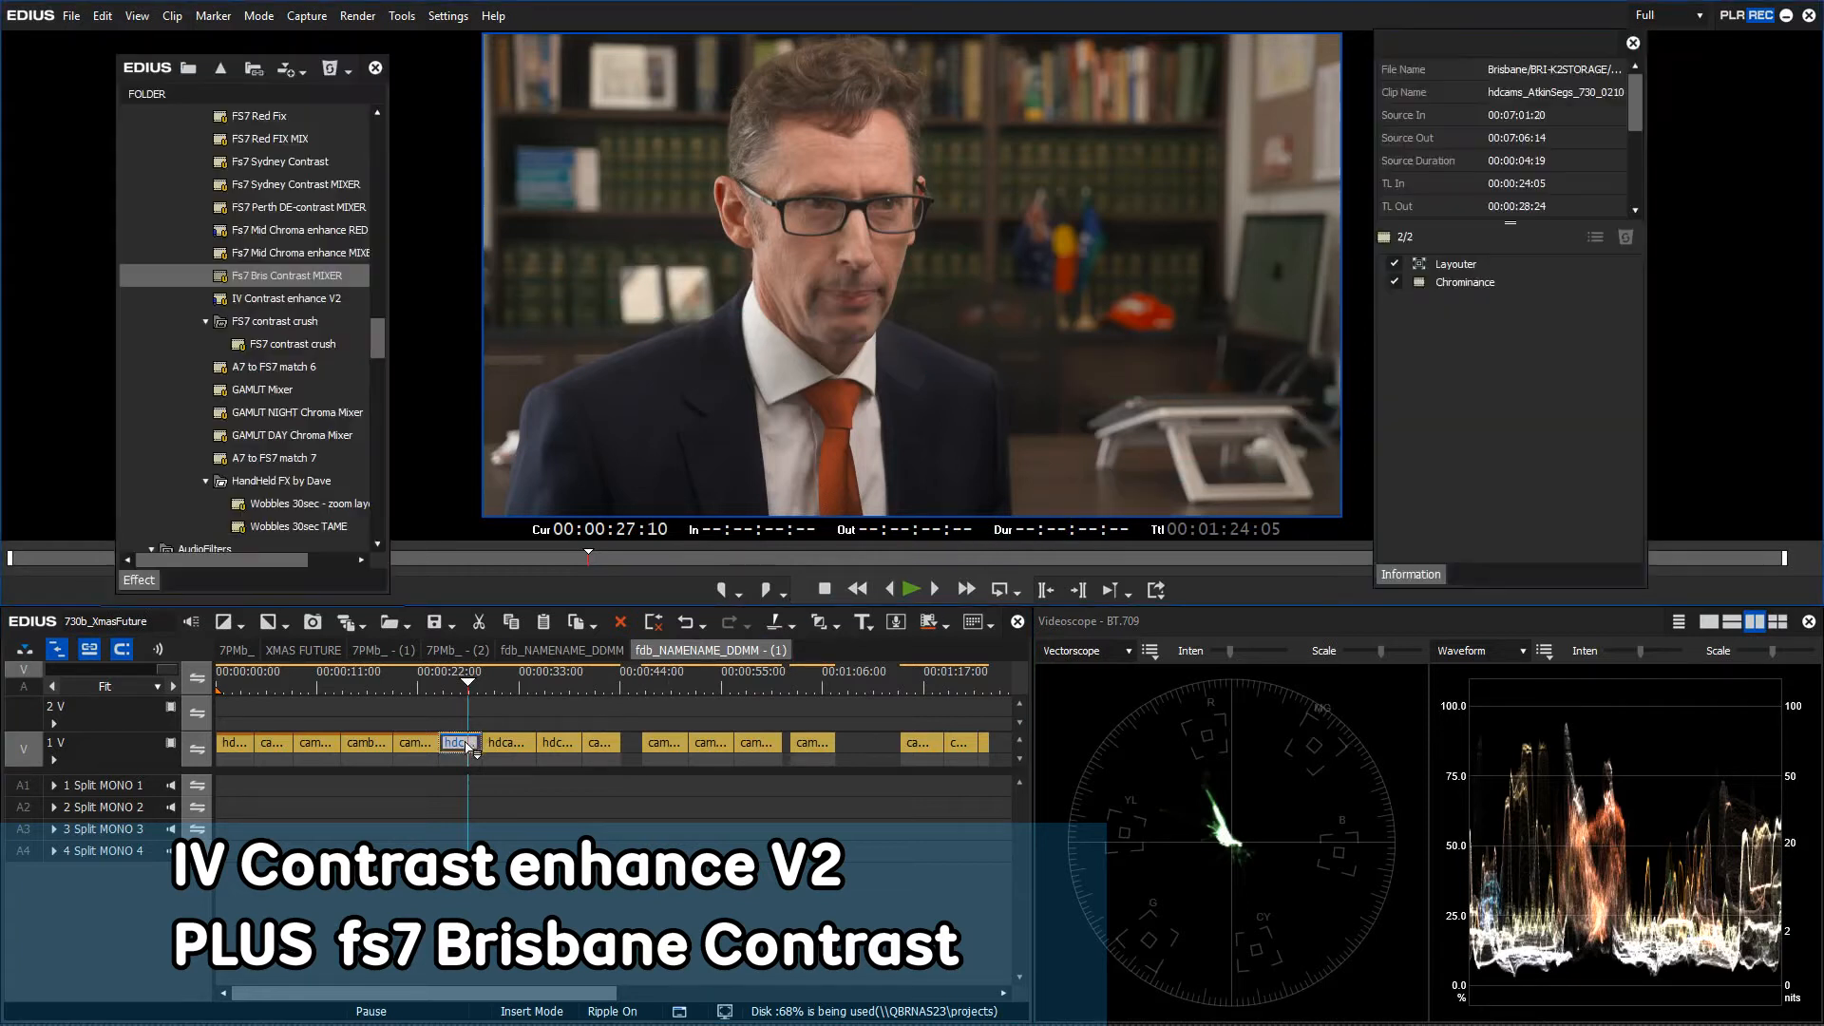
Drop the Bris Contrast blend ratio to its minimum and toggle Chrominance and Blend Filters off to compare
{"action": "double_click", "coordinate": [1470, 301]}
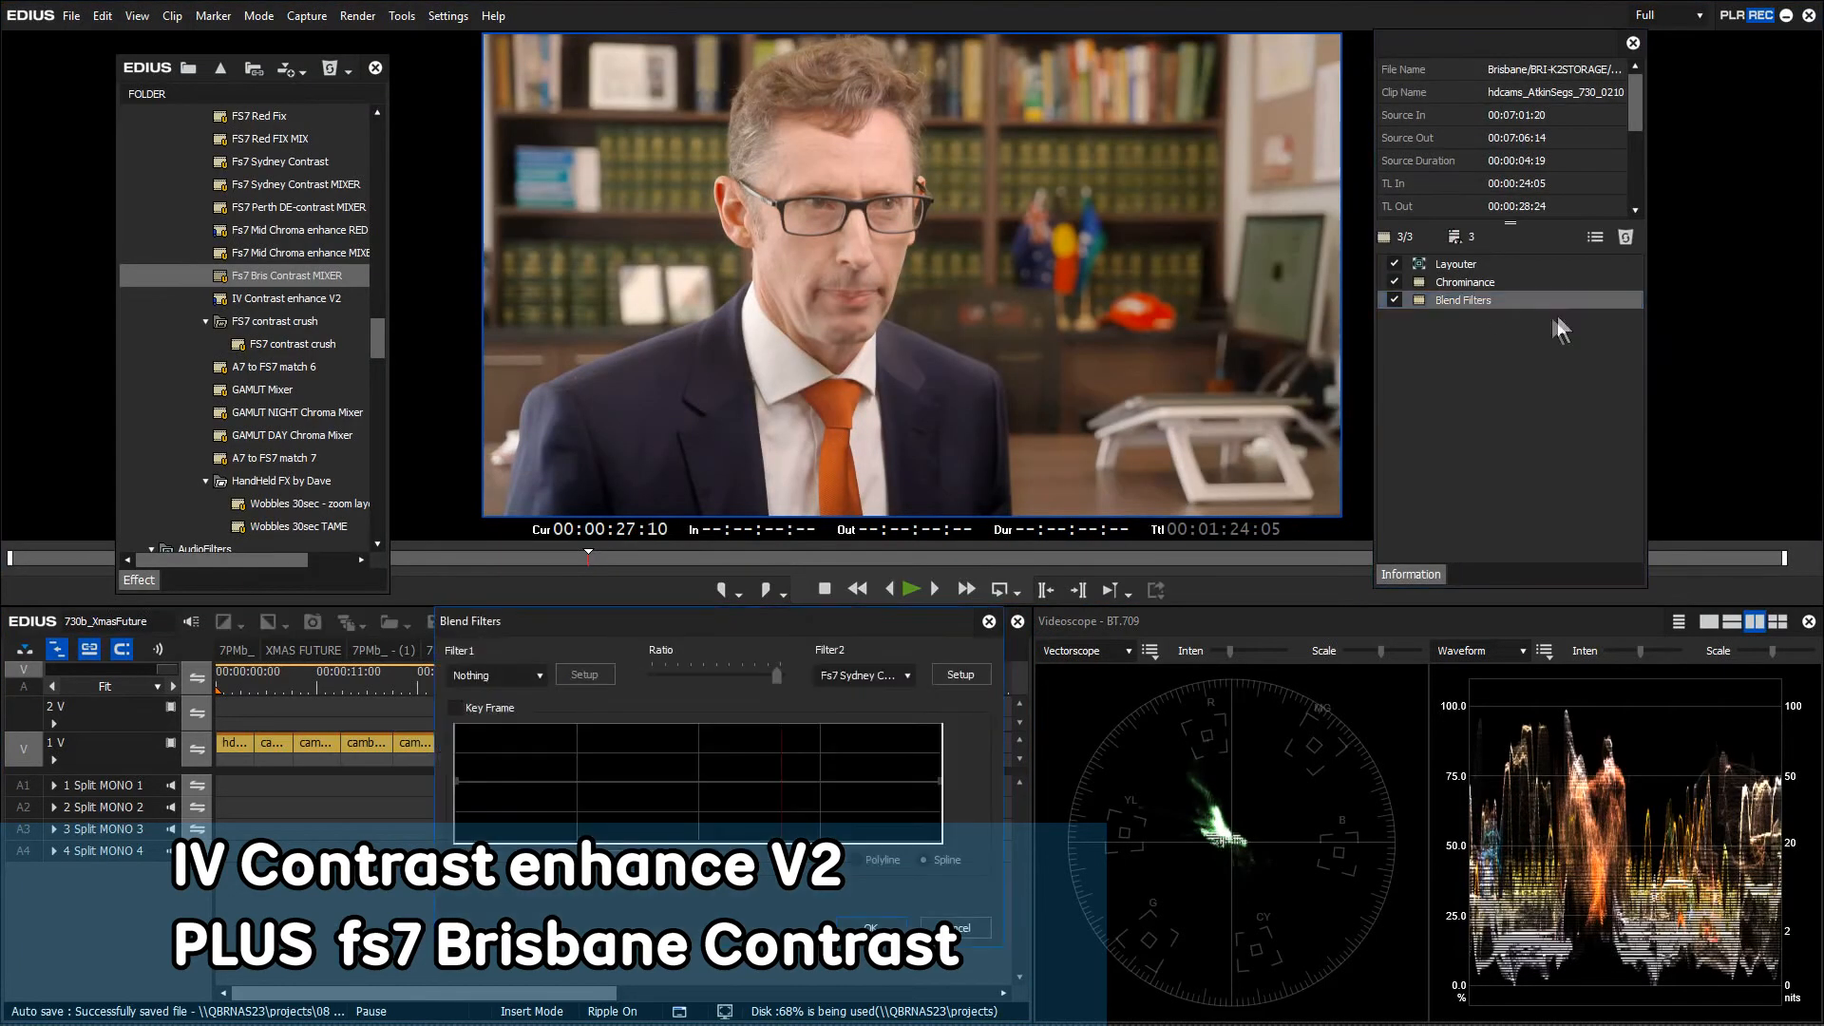
{"action": "left_click_drag", "start_coordinate": [777, 675], "coordinate": [706, 676]}
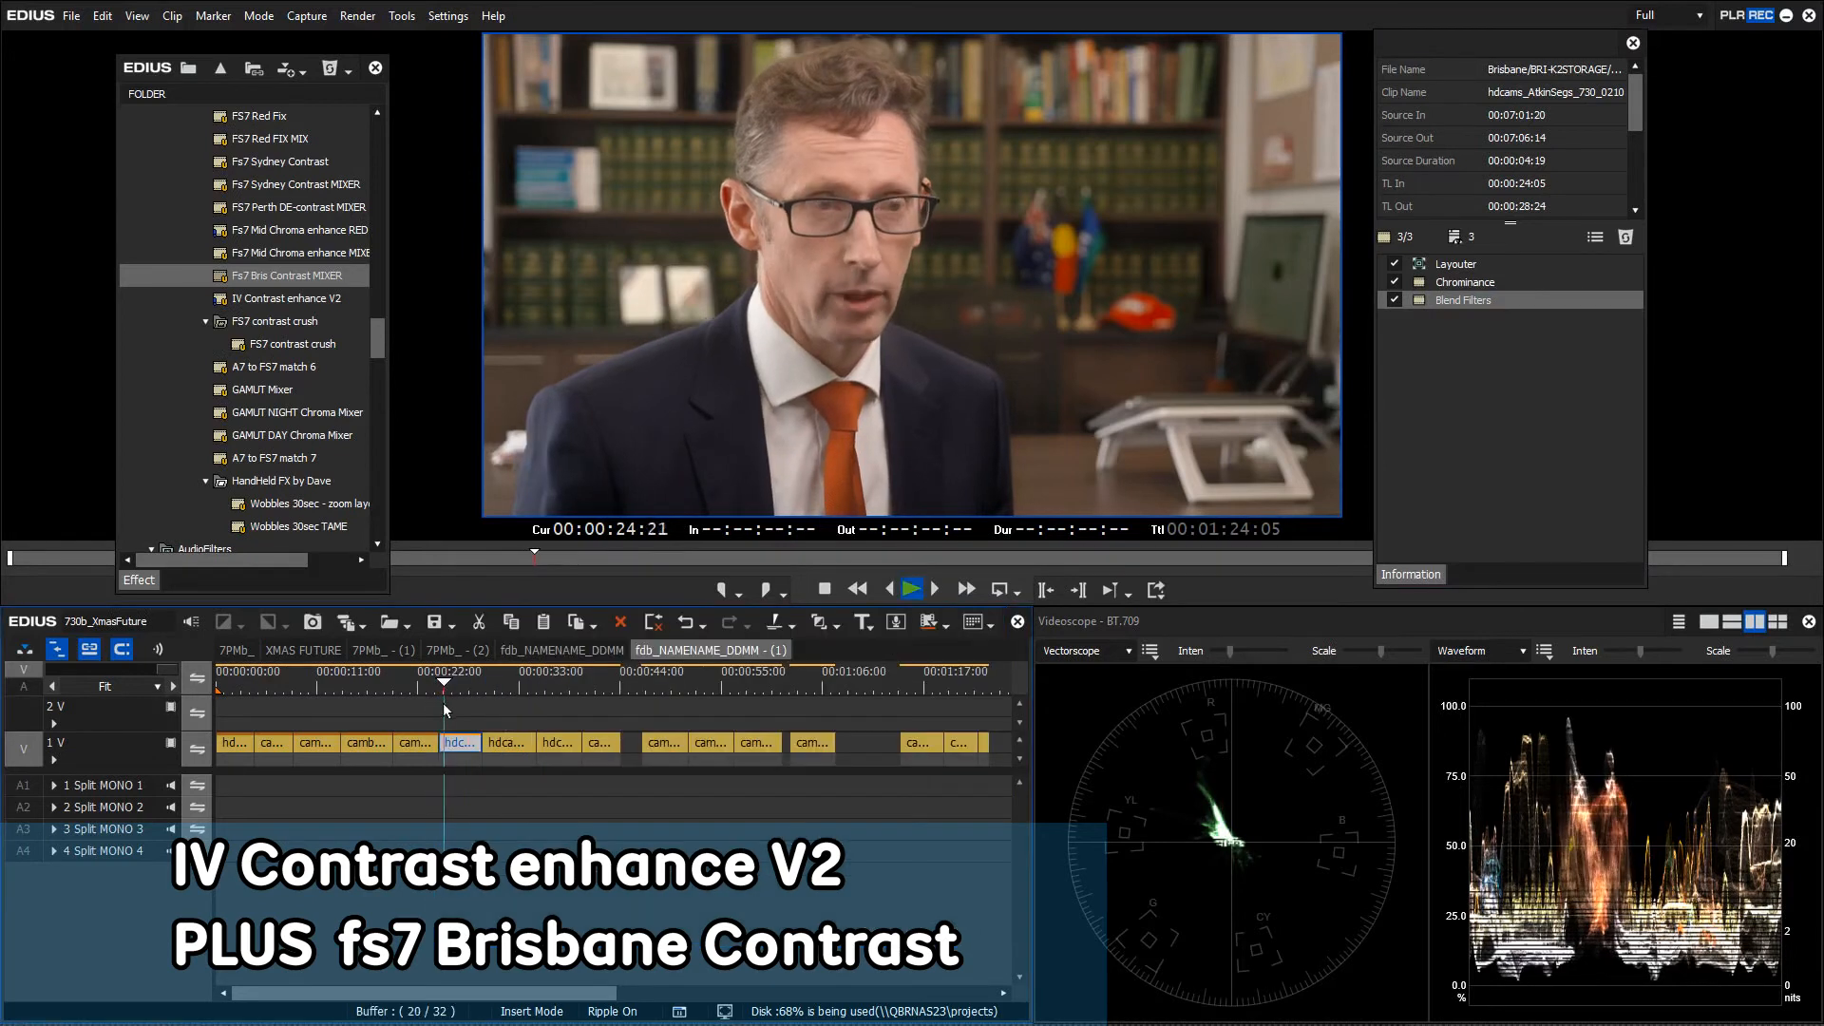
{"action": "left_click_drag", "start_coordinate": [1453, 358], "coordinate": [1398, 283]}
{"action": "left_click", "coordinate": [1393, 281]}
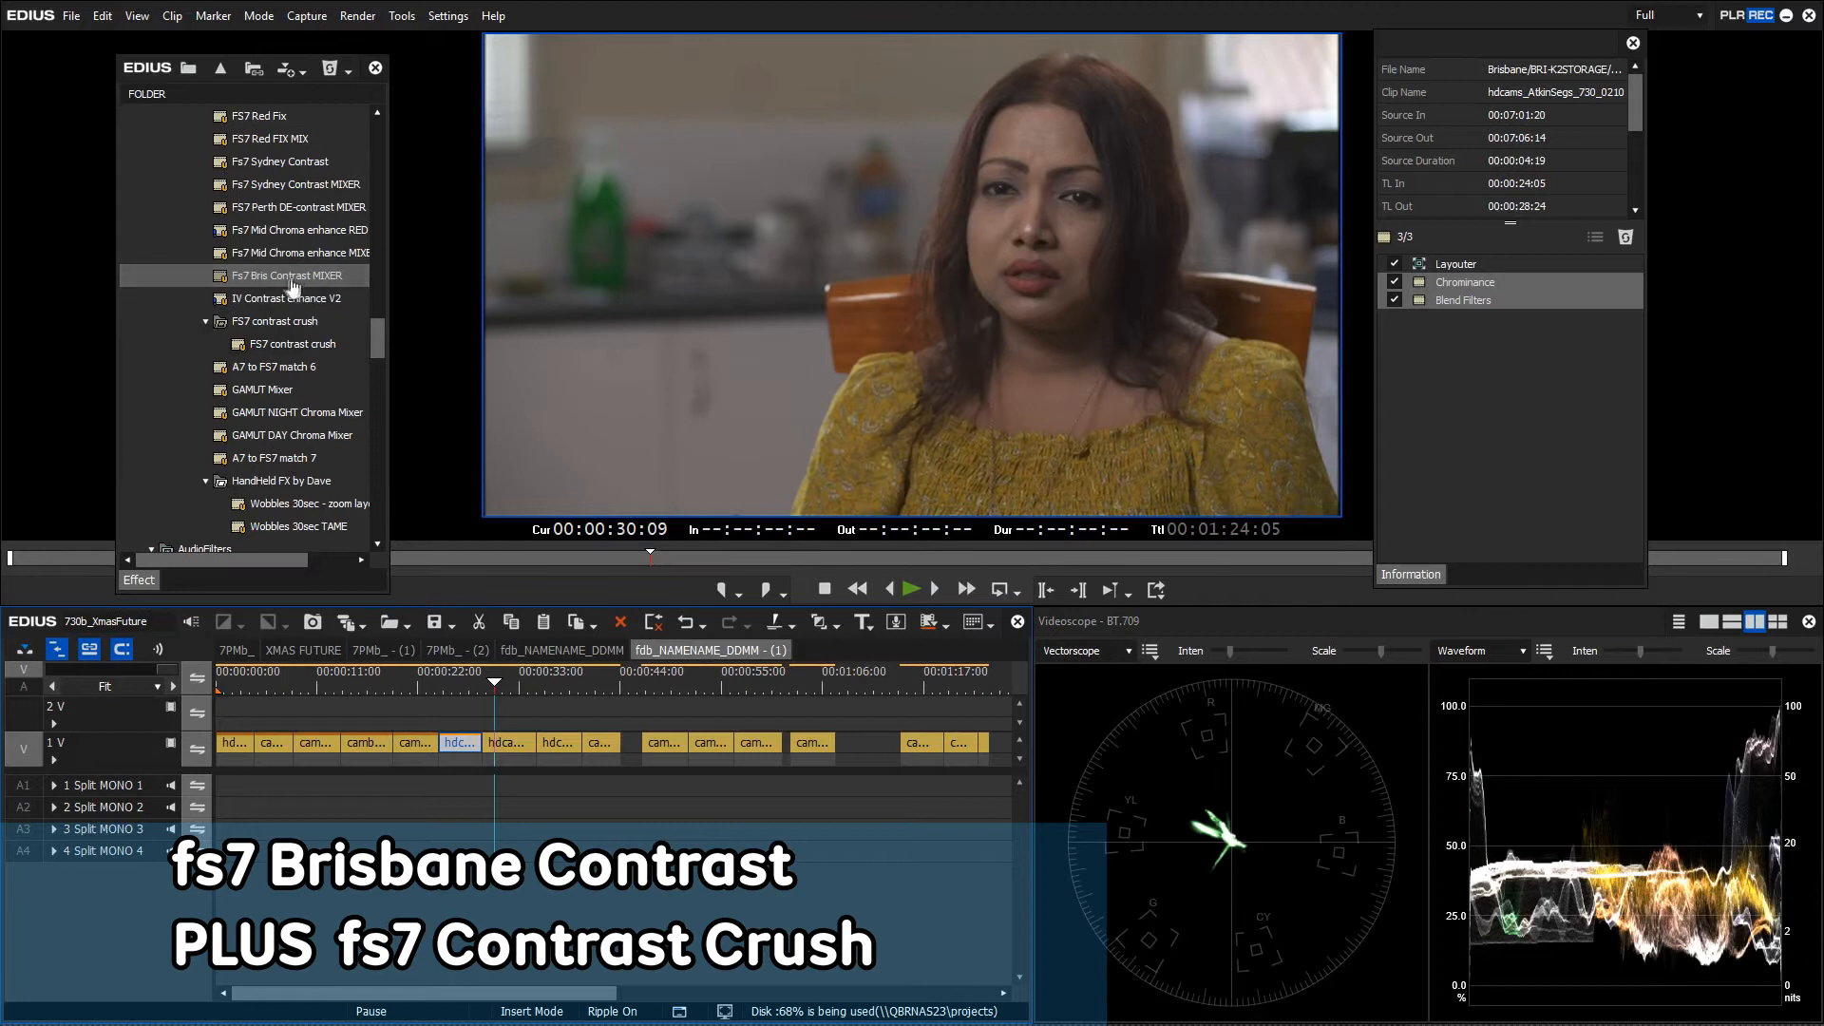
Apply Fs7 Bris Contrast MIXER to the curly-haired woman's clip with a lowered blend ratio
{"action": "left_click_drag", "start_coordinate": [295, 283], "coordinate": [518, 746]}
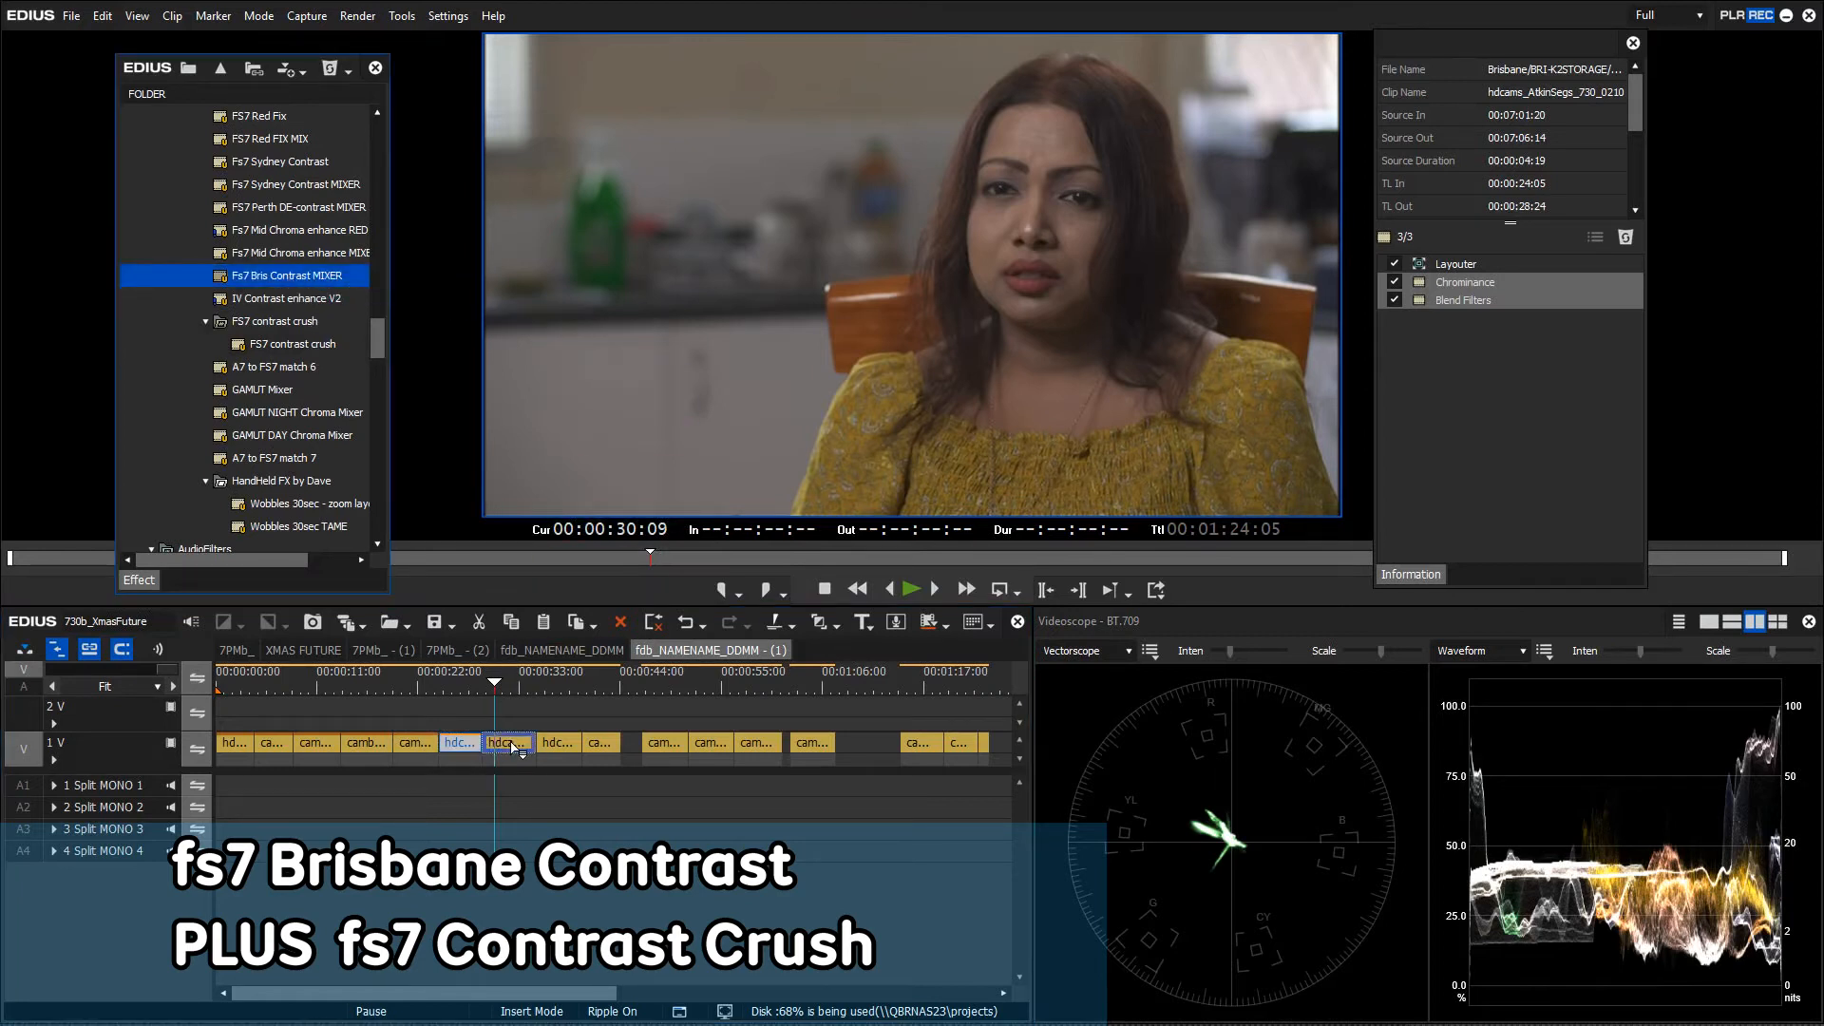
{"action": "left_click_drag", "start_coordinate": [514, 746], "coordinate": [516, 747]}
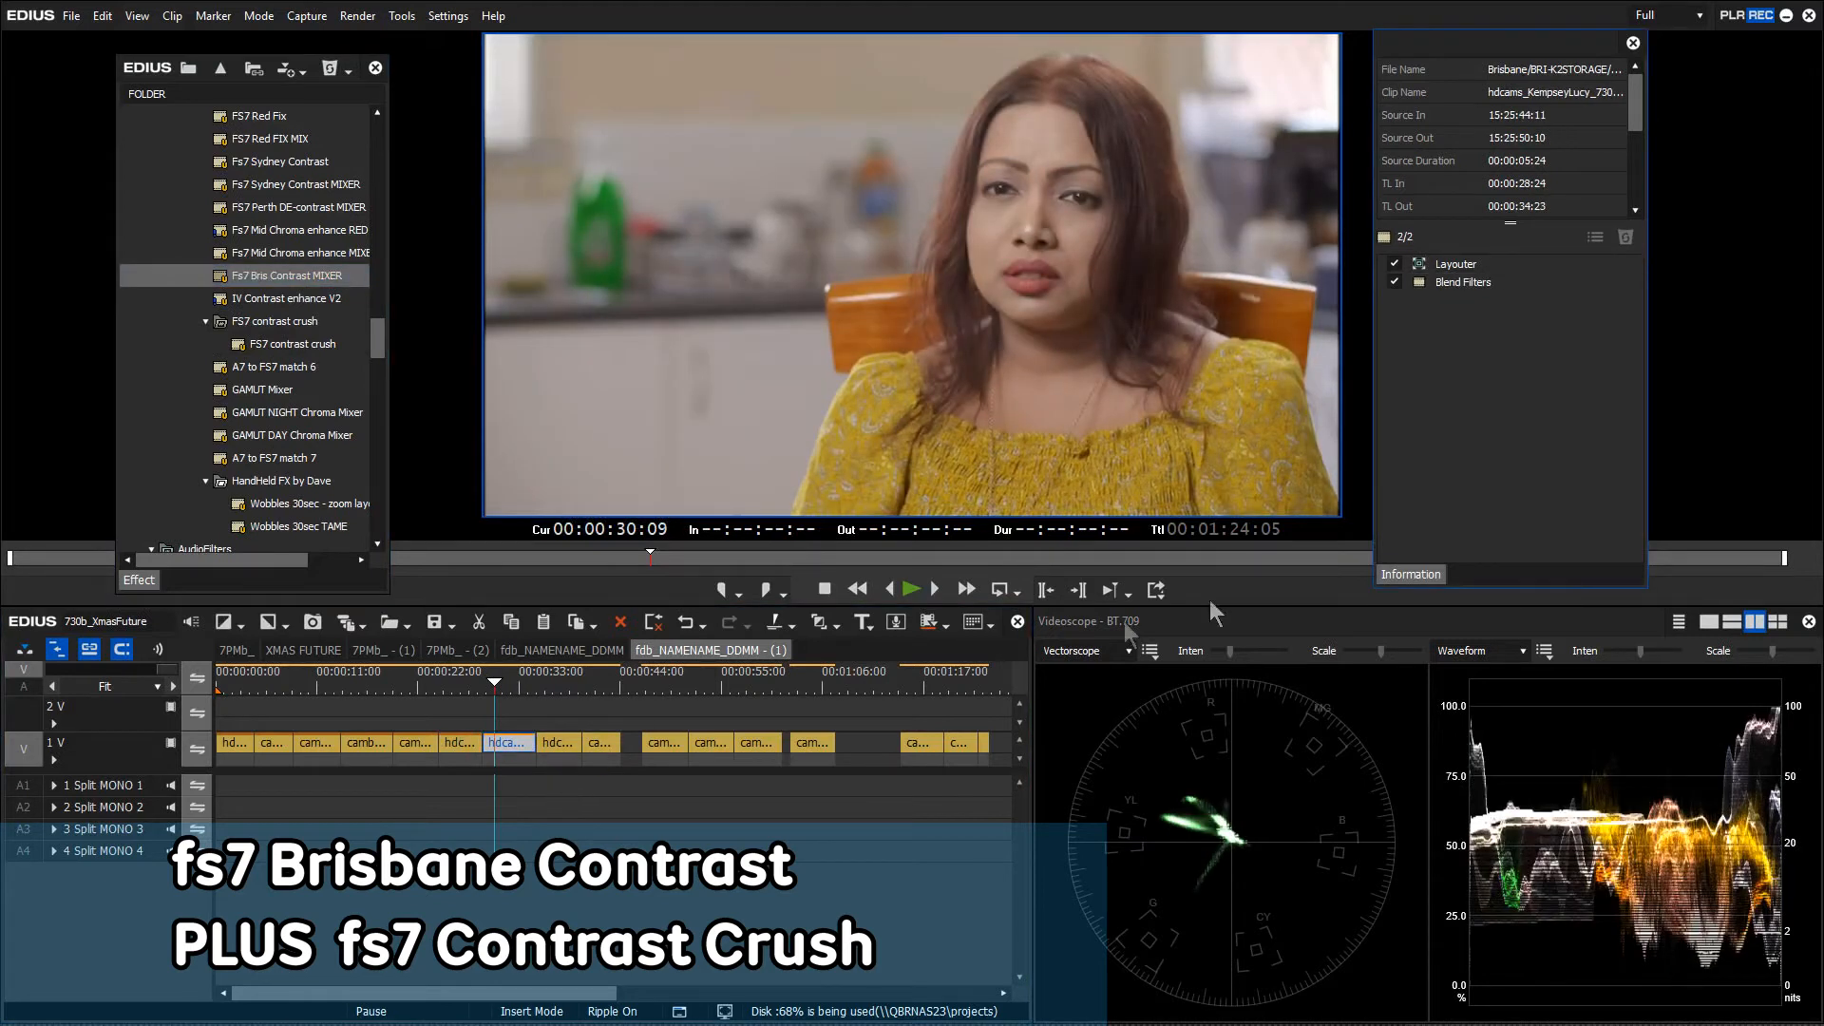
{"action": "double_click", "coordinate": [1451, 284]}
{"action": "mouse_move", "coordinate": [778, 676]}
{"action": "left_mouse_down"}
{"action": "mouse_move", "coordinate": [652, 677]}
{"action": "mouse_move", "coordinate": [742, 678]}
{"action": "left_mouse_up"}
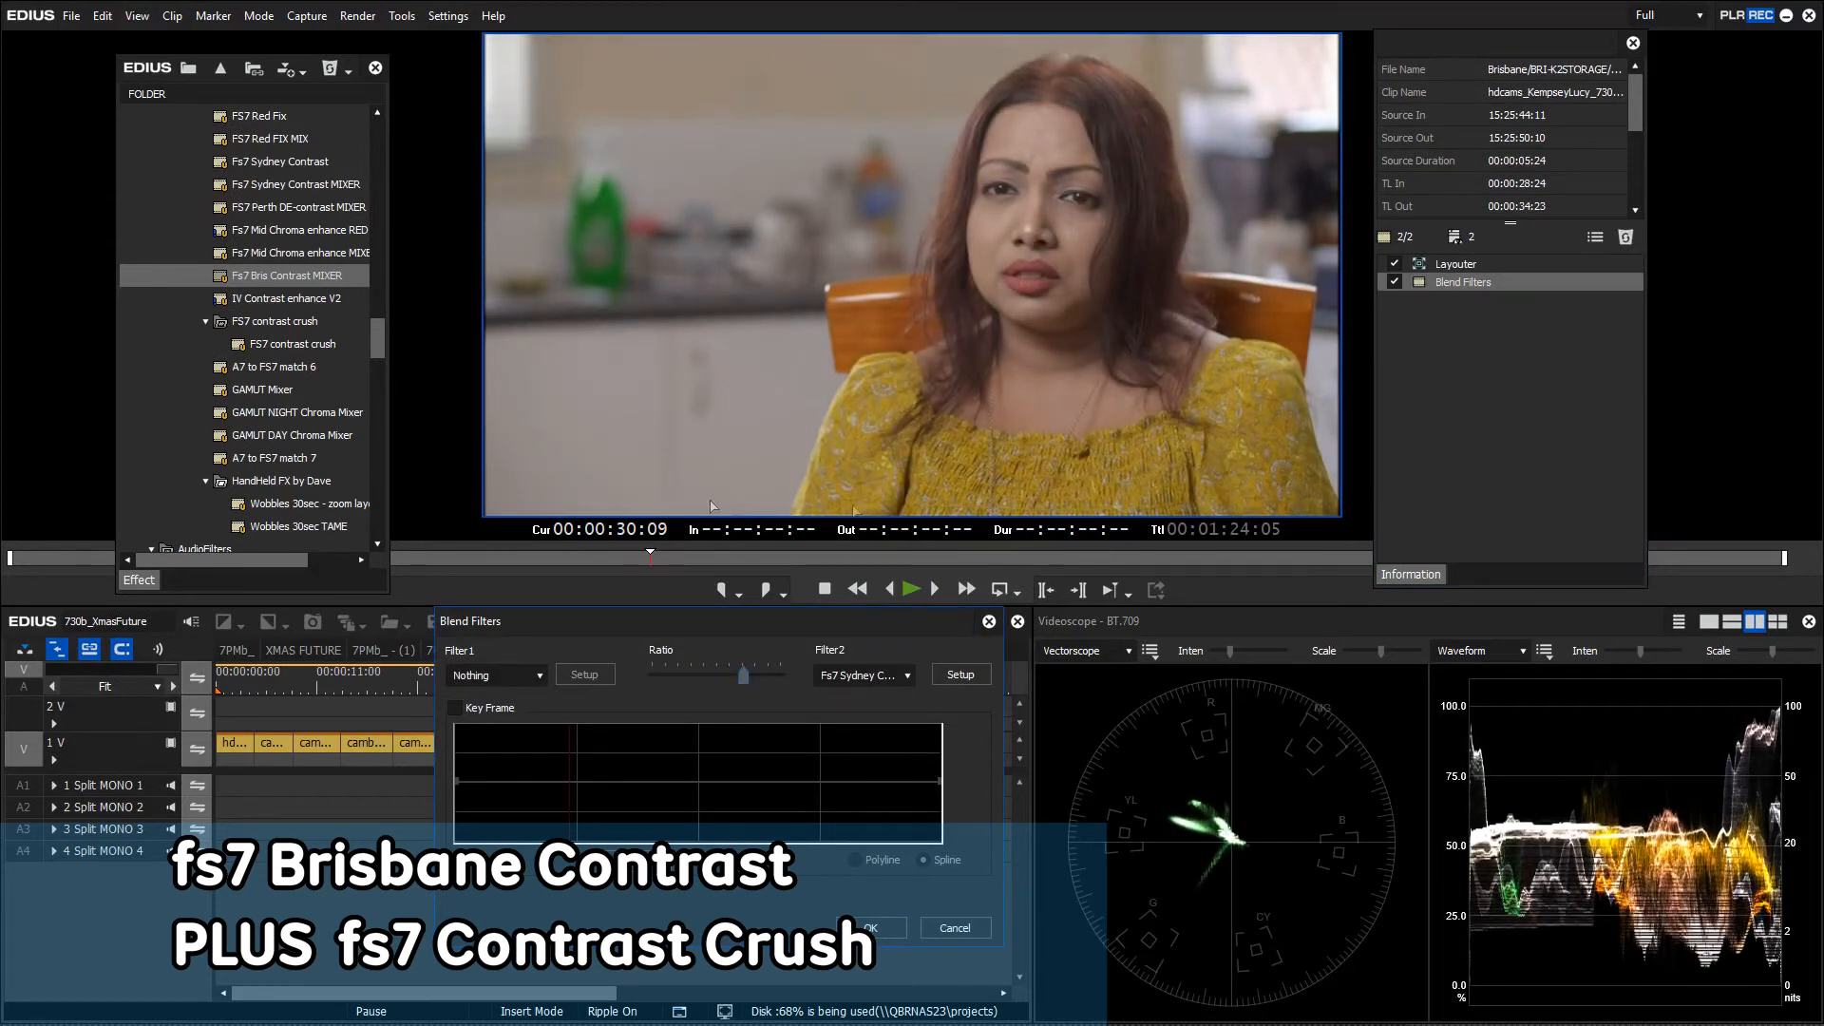
{"action": "left_click", "coordinate": [871, 928]}
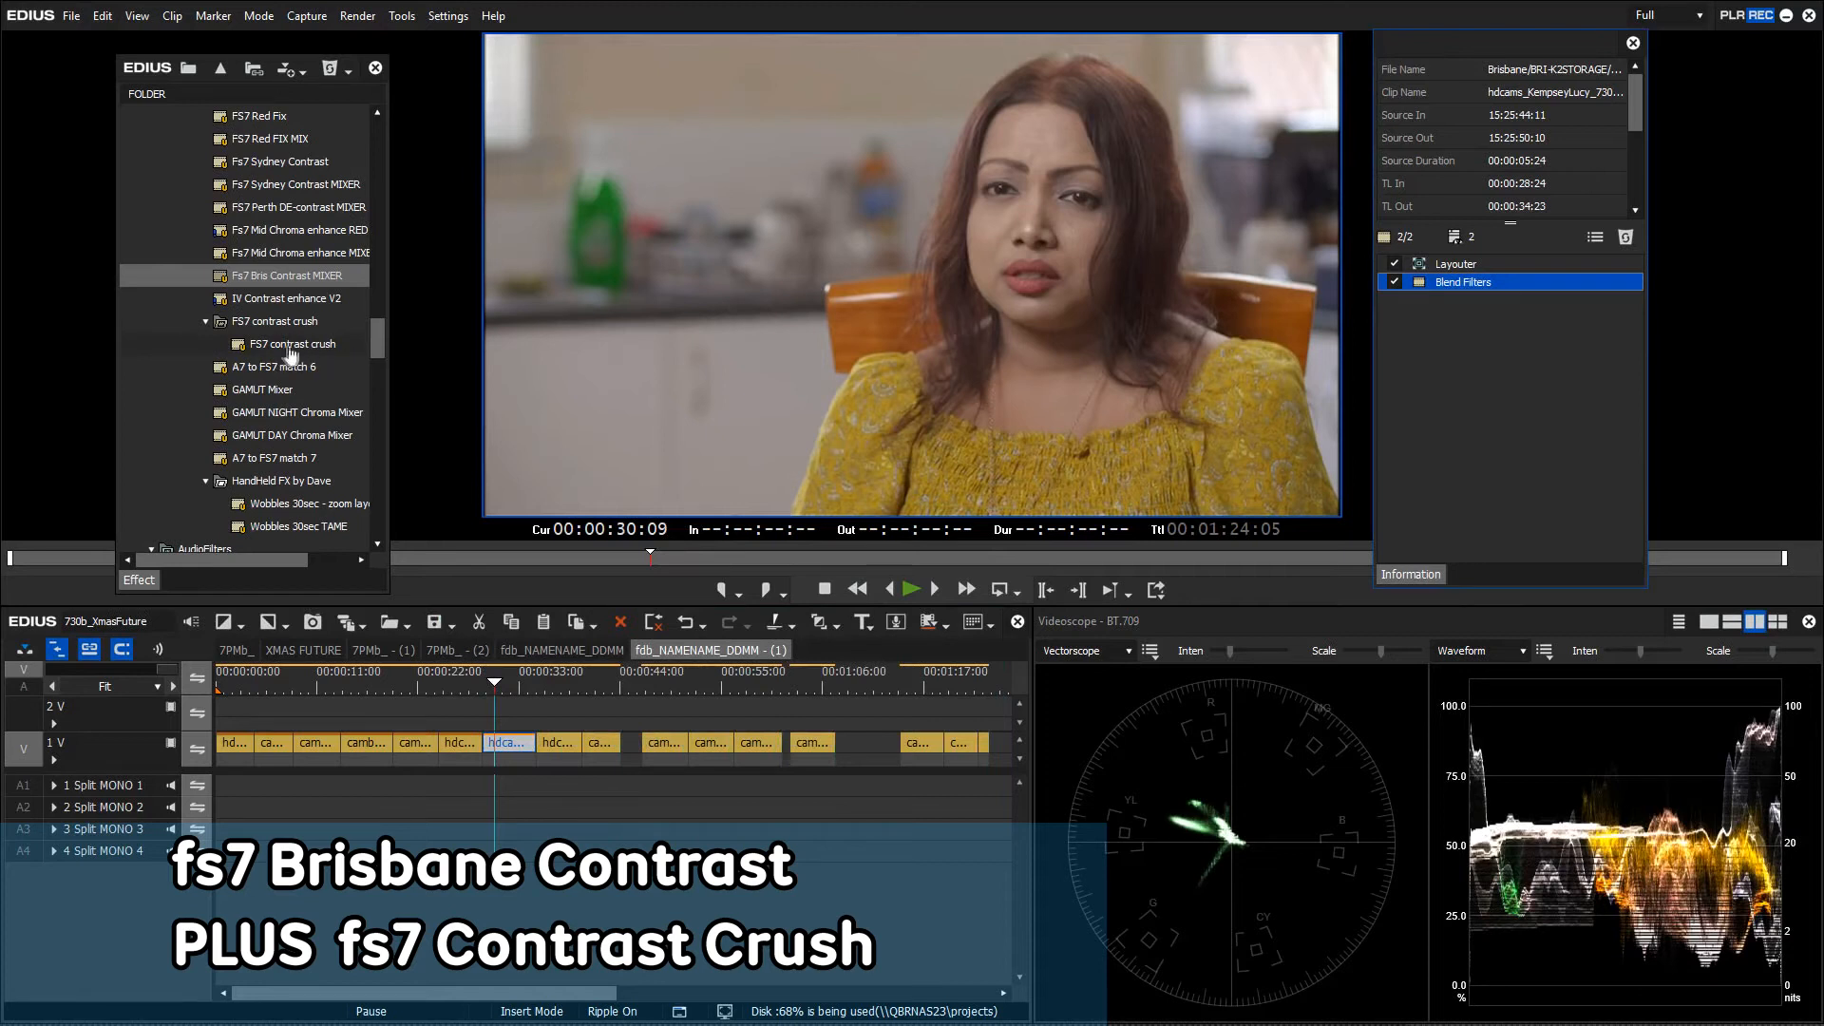
Drop the FS7 HDR MIXER preset from the Effect palette onto the same clip
{"action": "left_click_drag", "start_coordinate": [287, 349], "coordinate": [521, 755]}
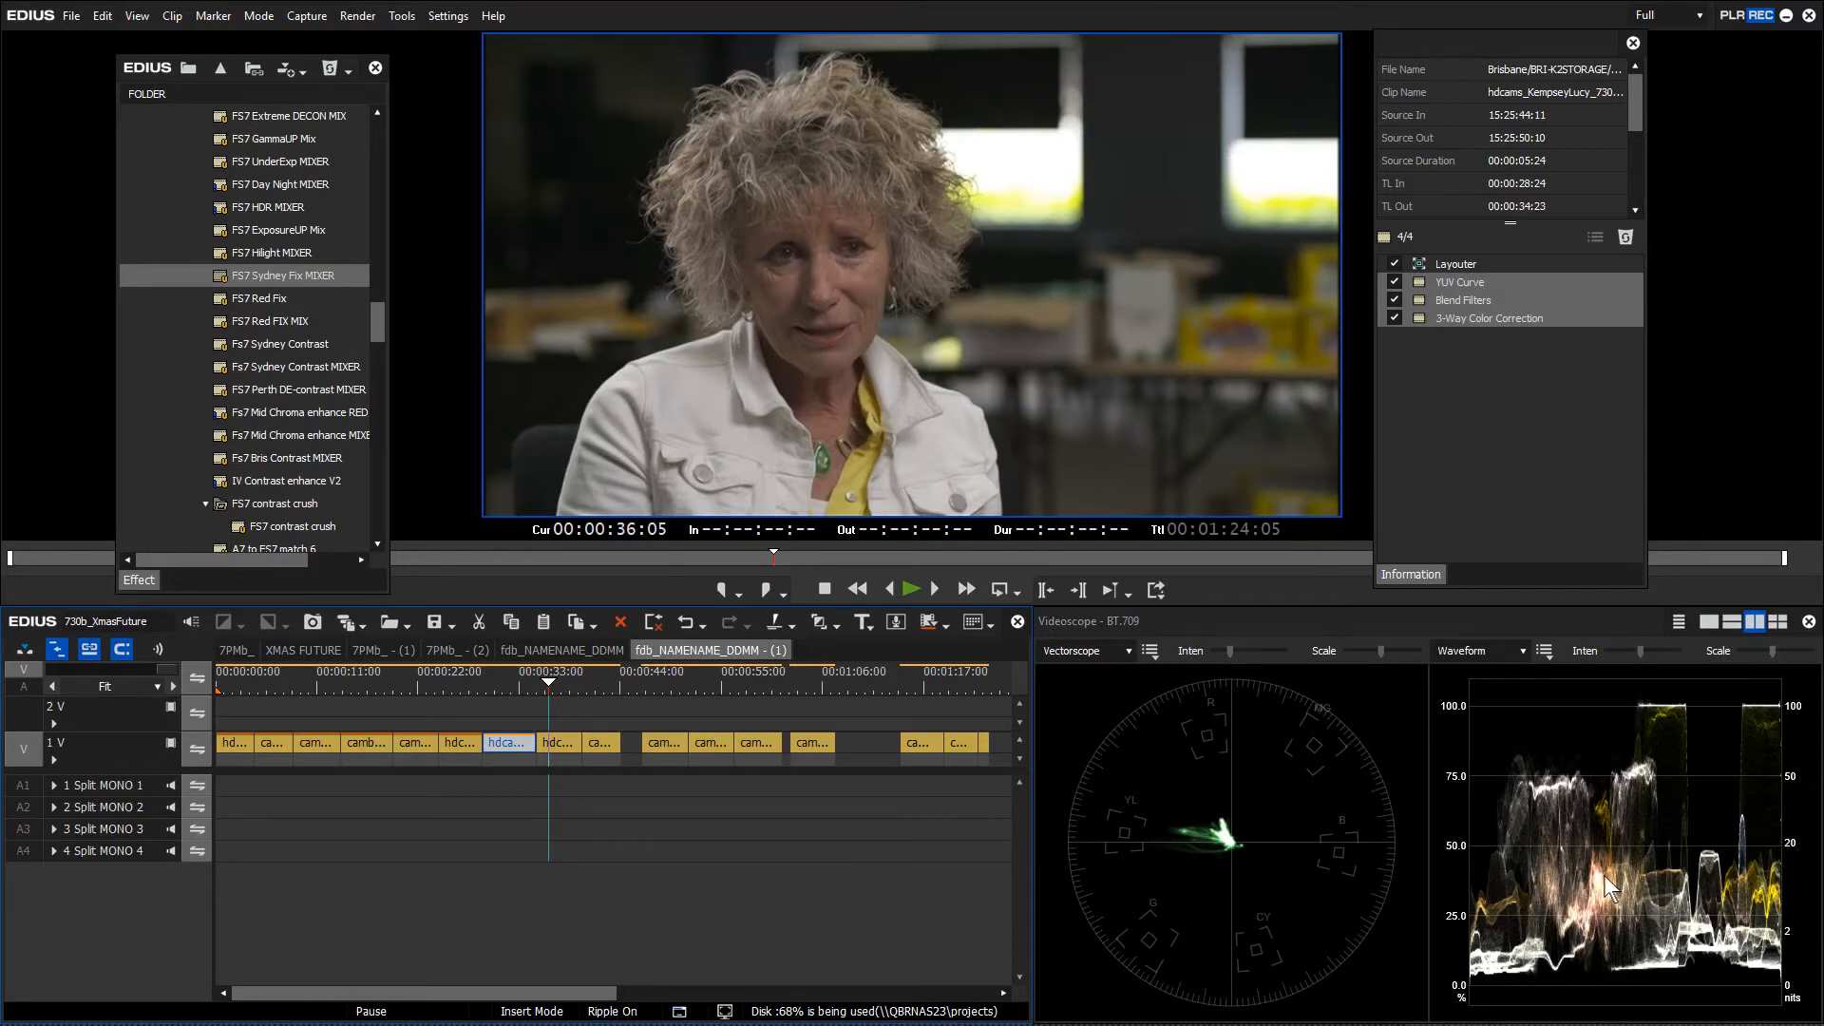
{"action": "left_click_drag", "start_coordinate": [378, 329], "coordinate": [380, 323]}
{"action": "left_click", "coordinate": [287, 257]}
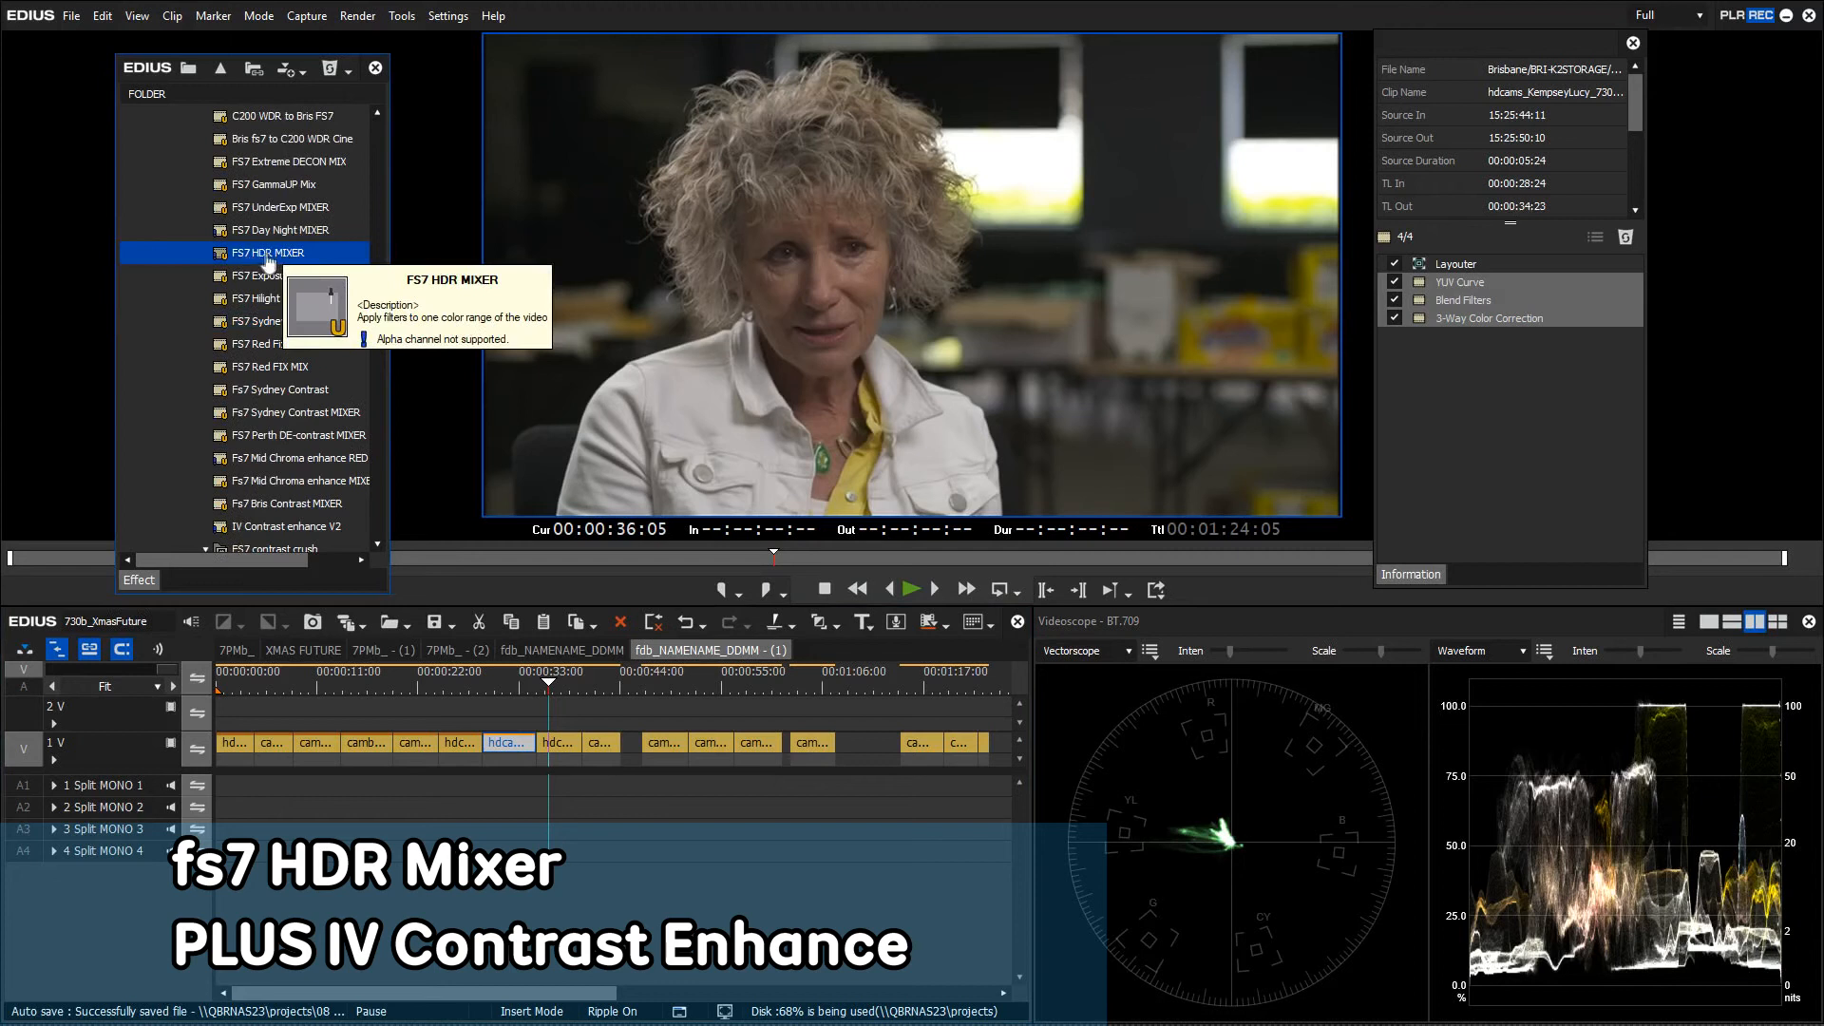
{"action": "left_click_drag", "start_coordinate": [256, 258], "coordinate": [560, 746]}
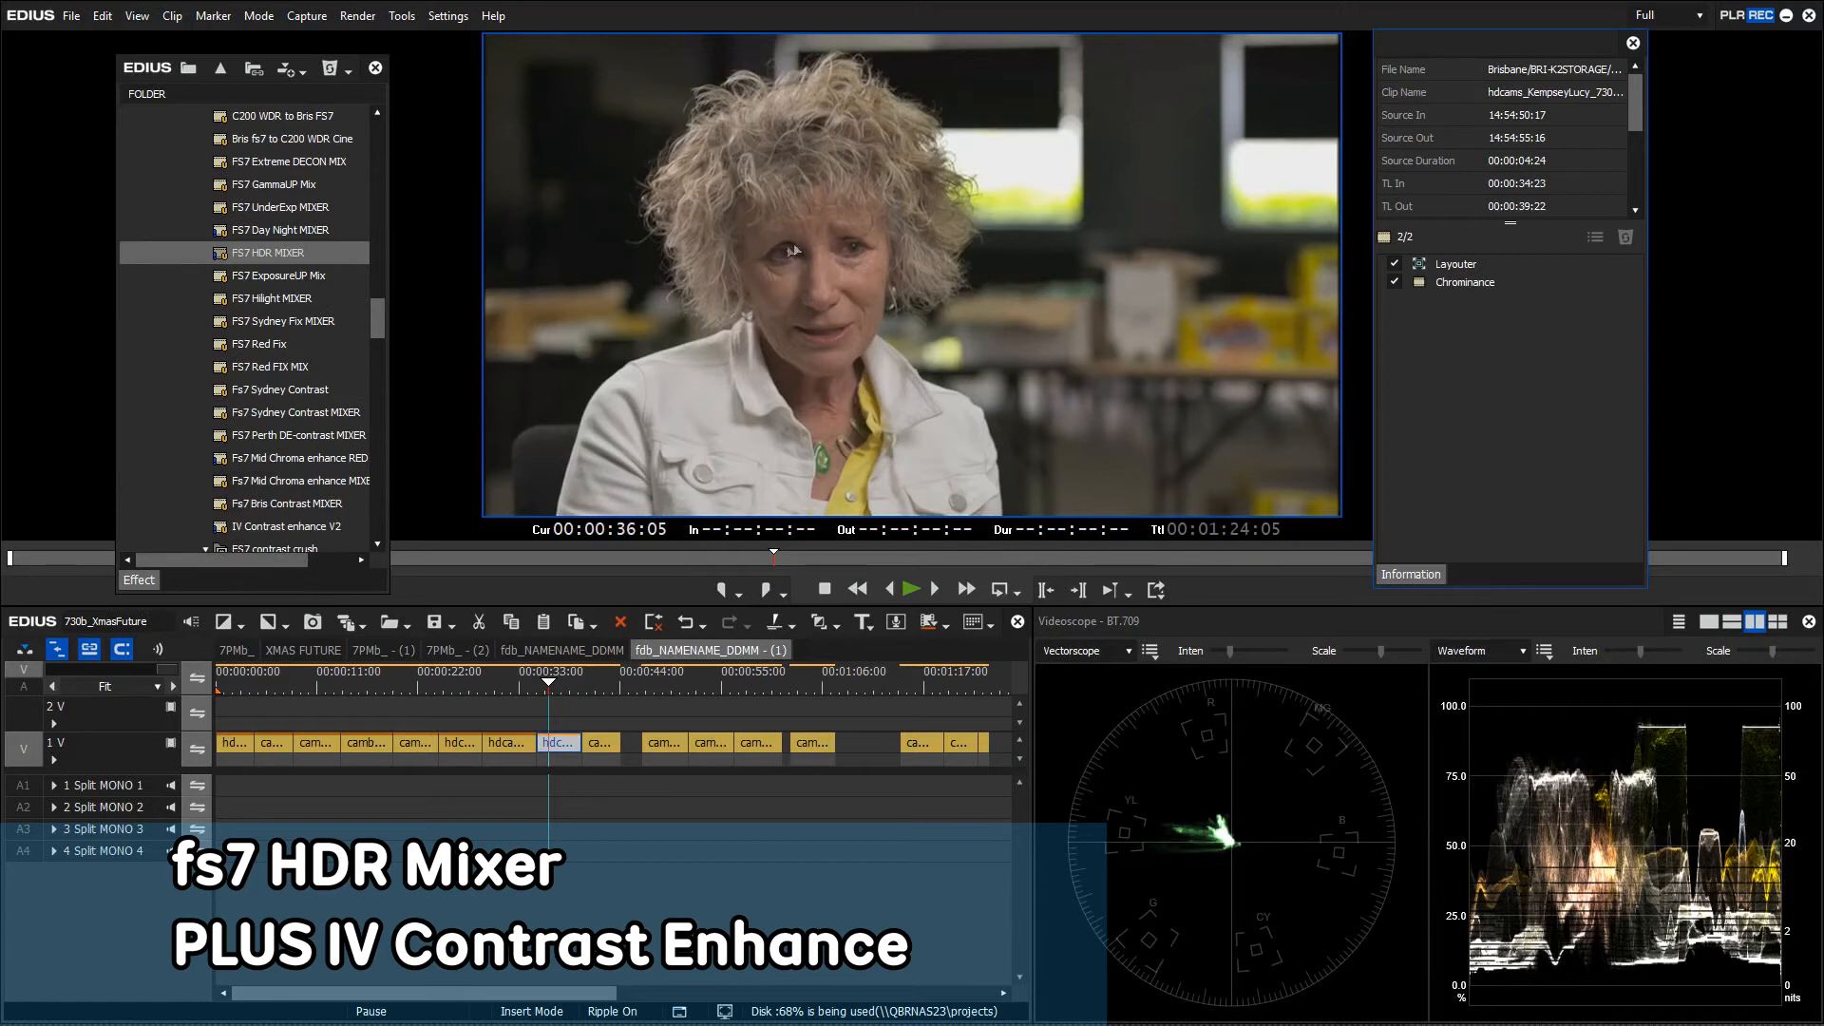
Add FS7 contrast crush, delete its Blend Filters, and apply IV Contrast enhance V2 to the clip
{"action": "left_click_drag", "start_coordinate": [378, 319], "coordinate": [381, 333]}
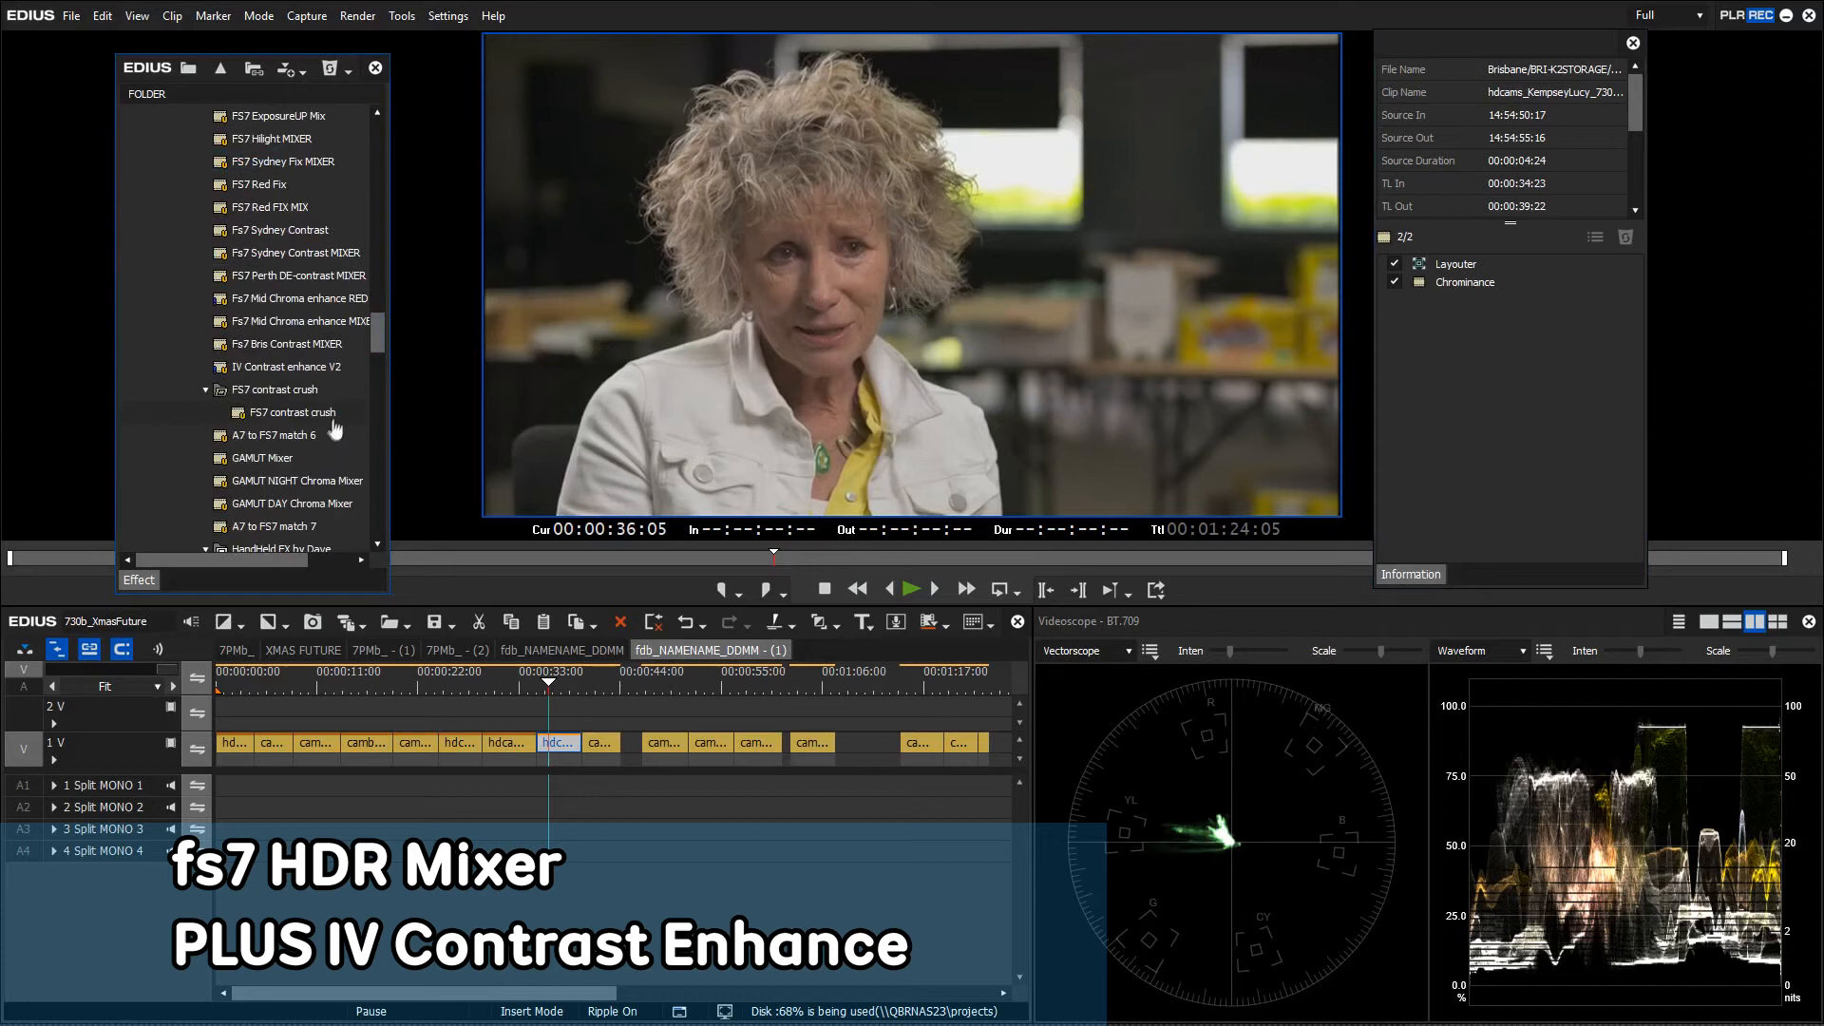
{"action": "left_click_drag", "start_coordinate": [294, 423], "coordinate": [566, 746]}
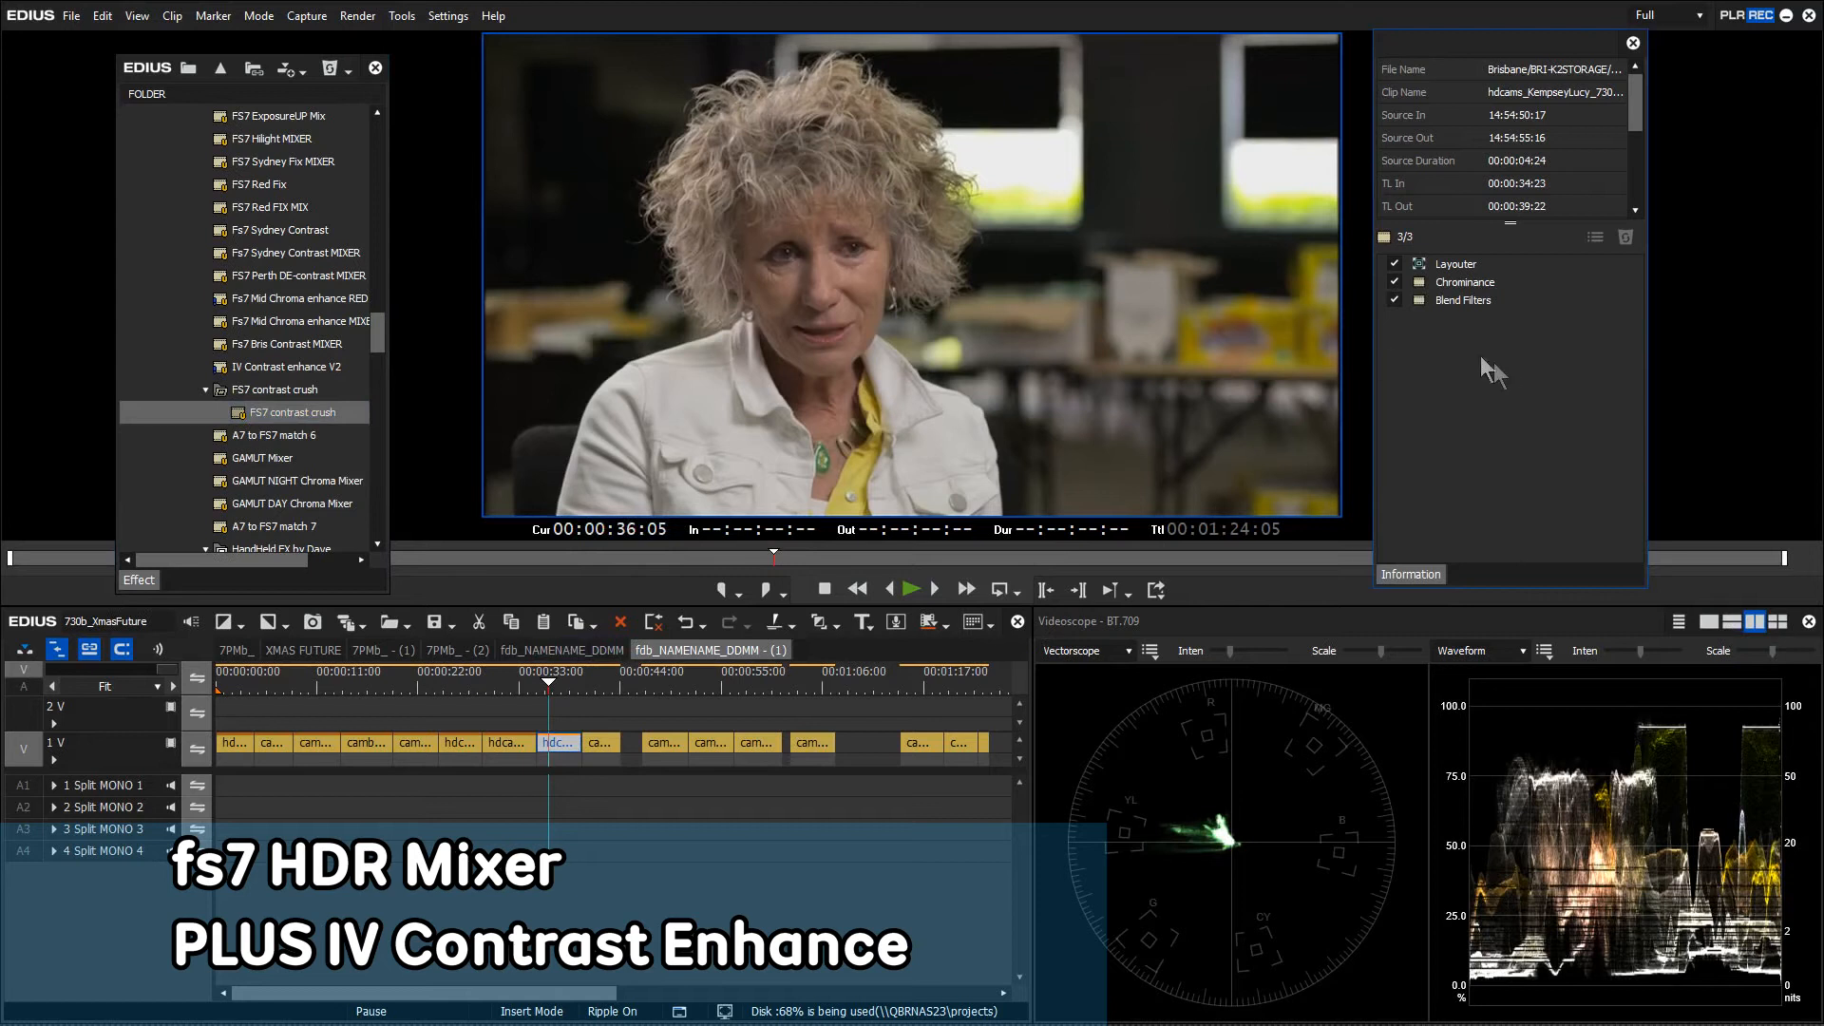
{"action": "left_click", "coordinate": [1415, 302]}
{"action": "key", "text": "Delete"}
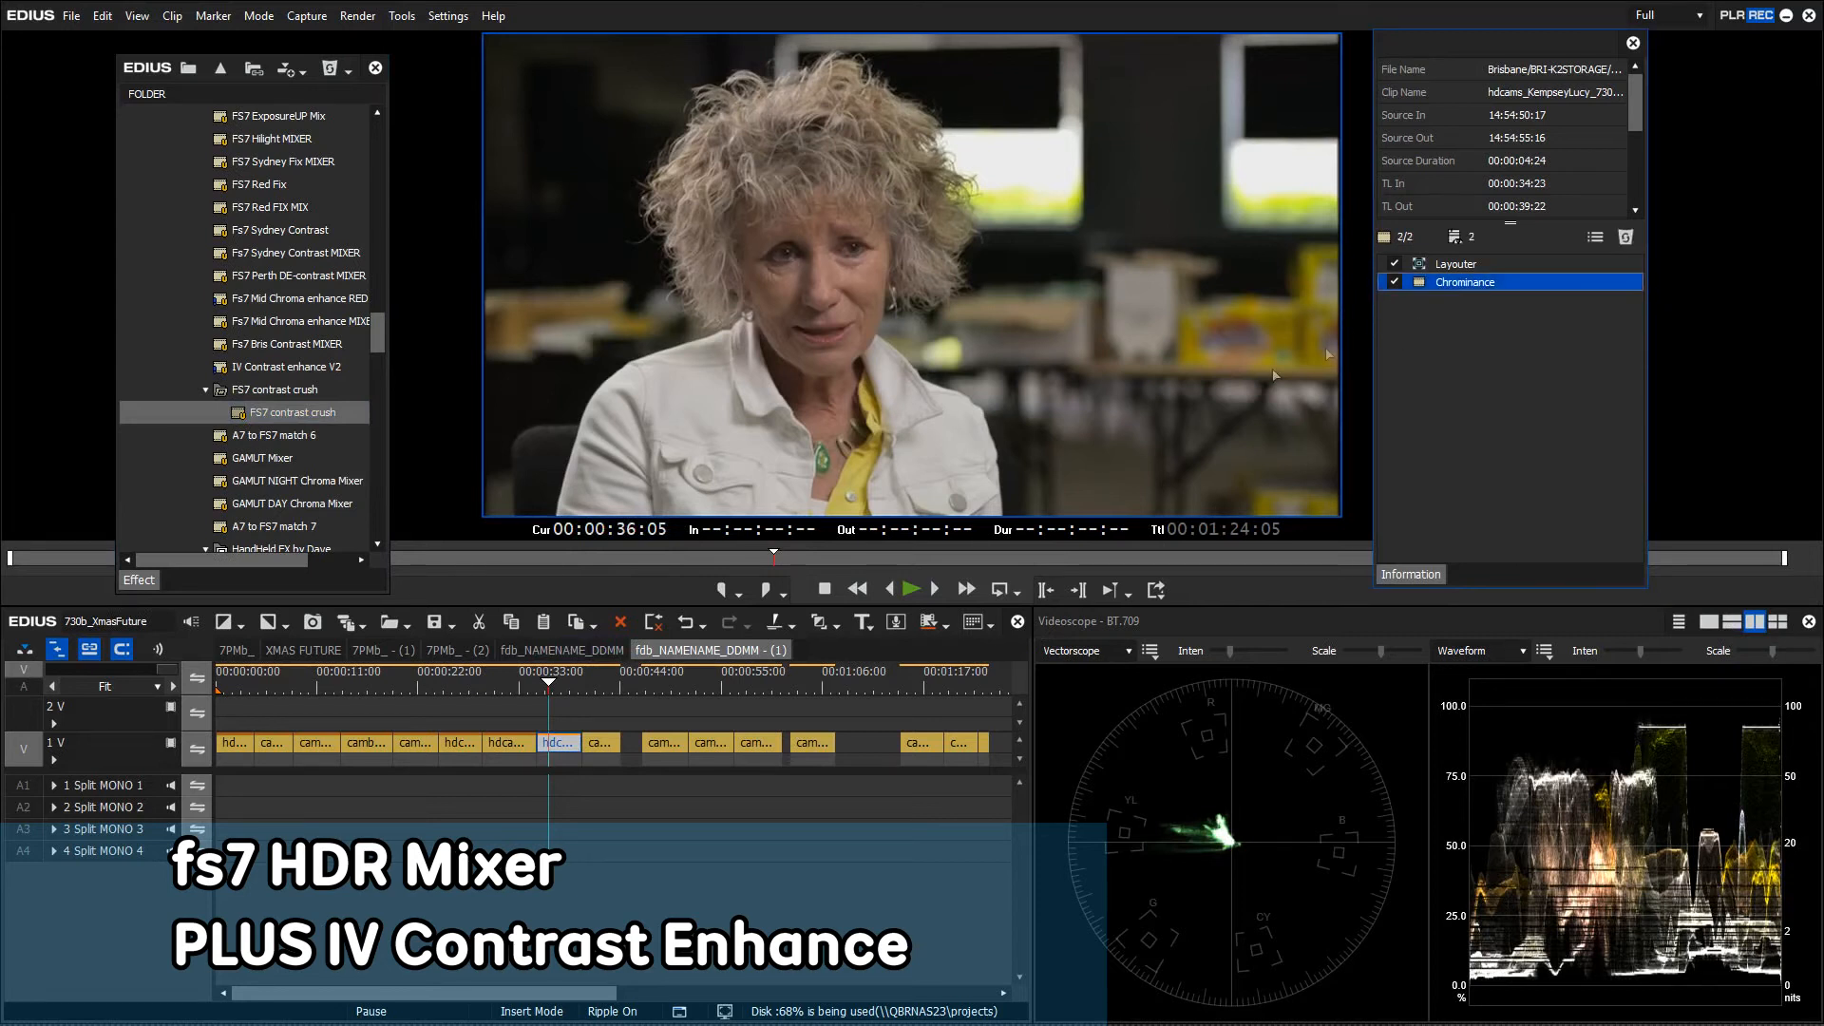
{"action": "left_click_drag", "start_coordinate": [285, 367], "coordinate": [566, 744]}
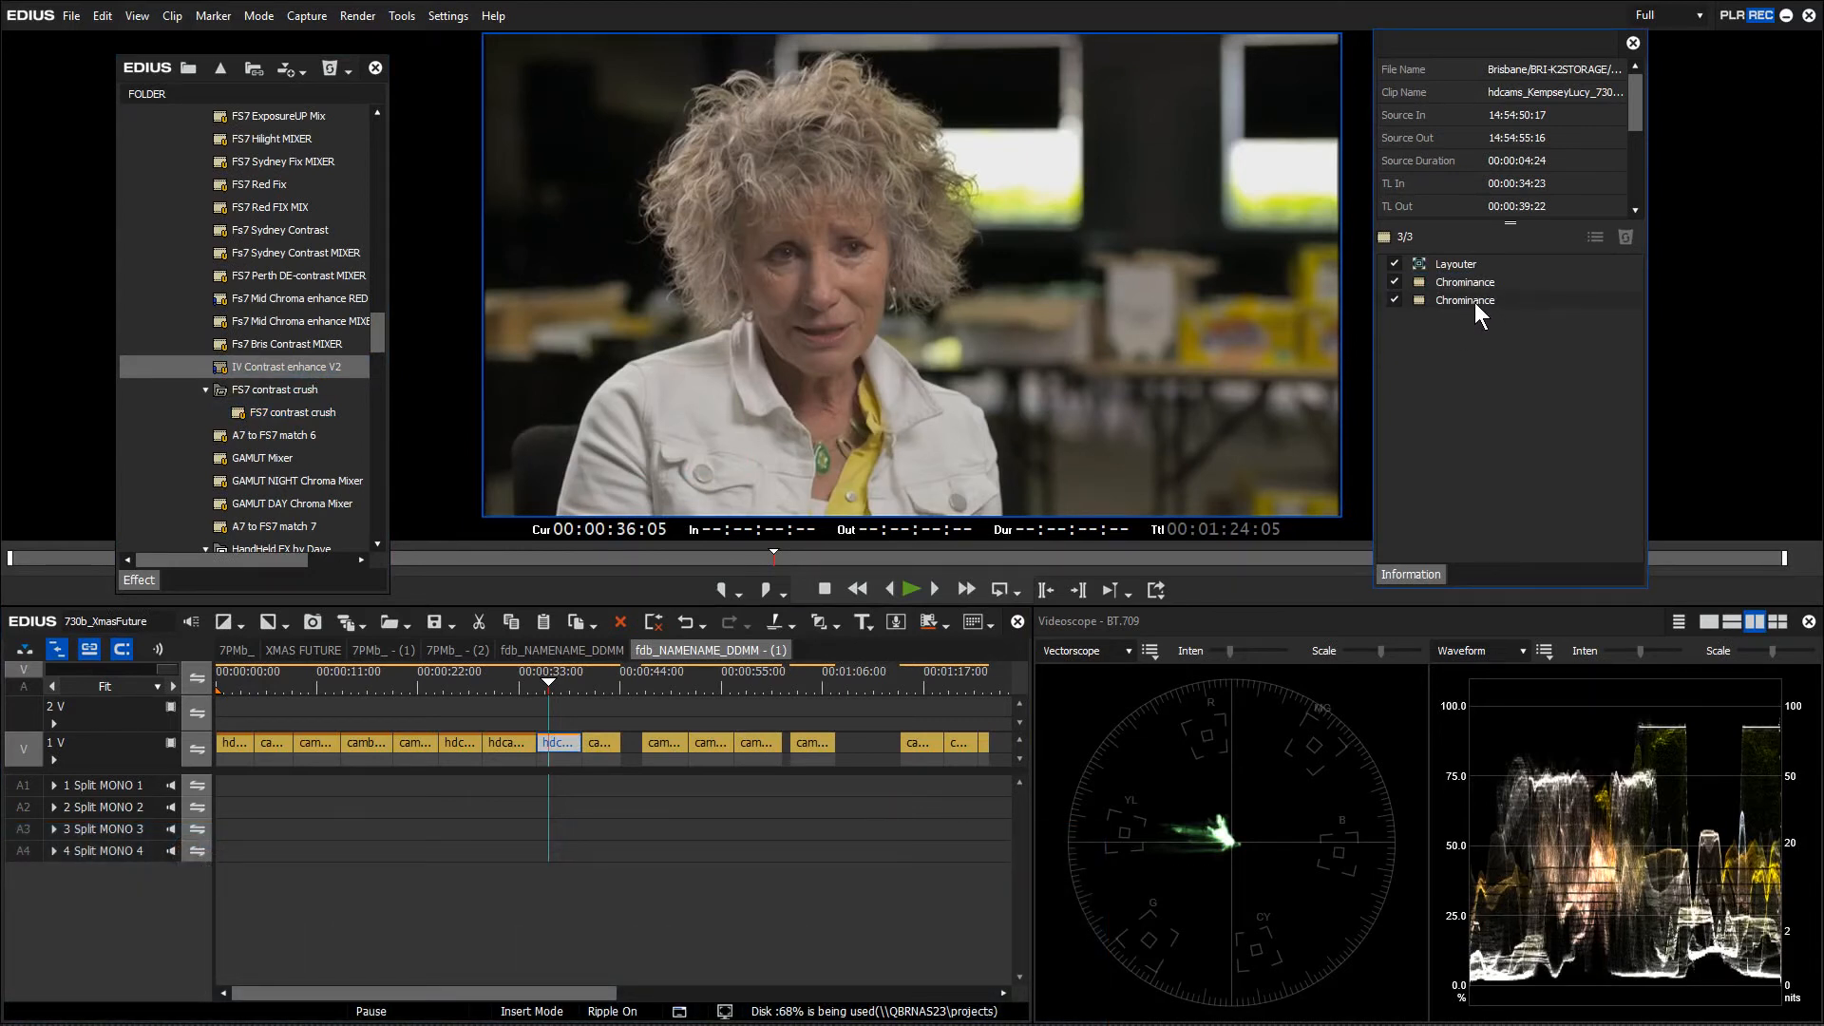
{"action": "left_click", "coordinate": [590, 742]}
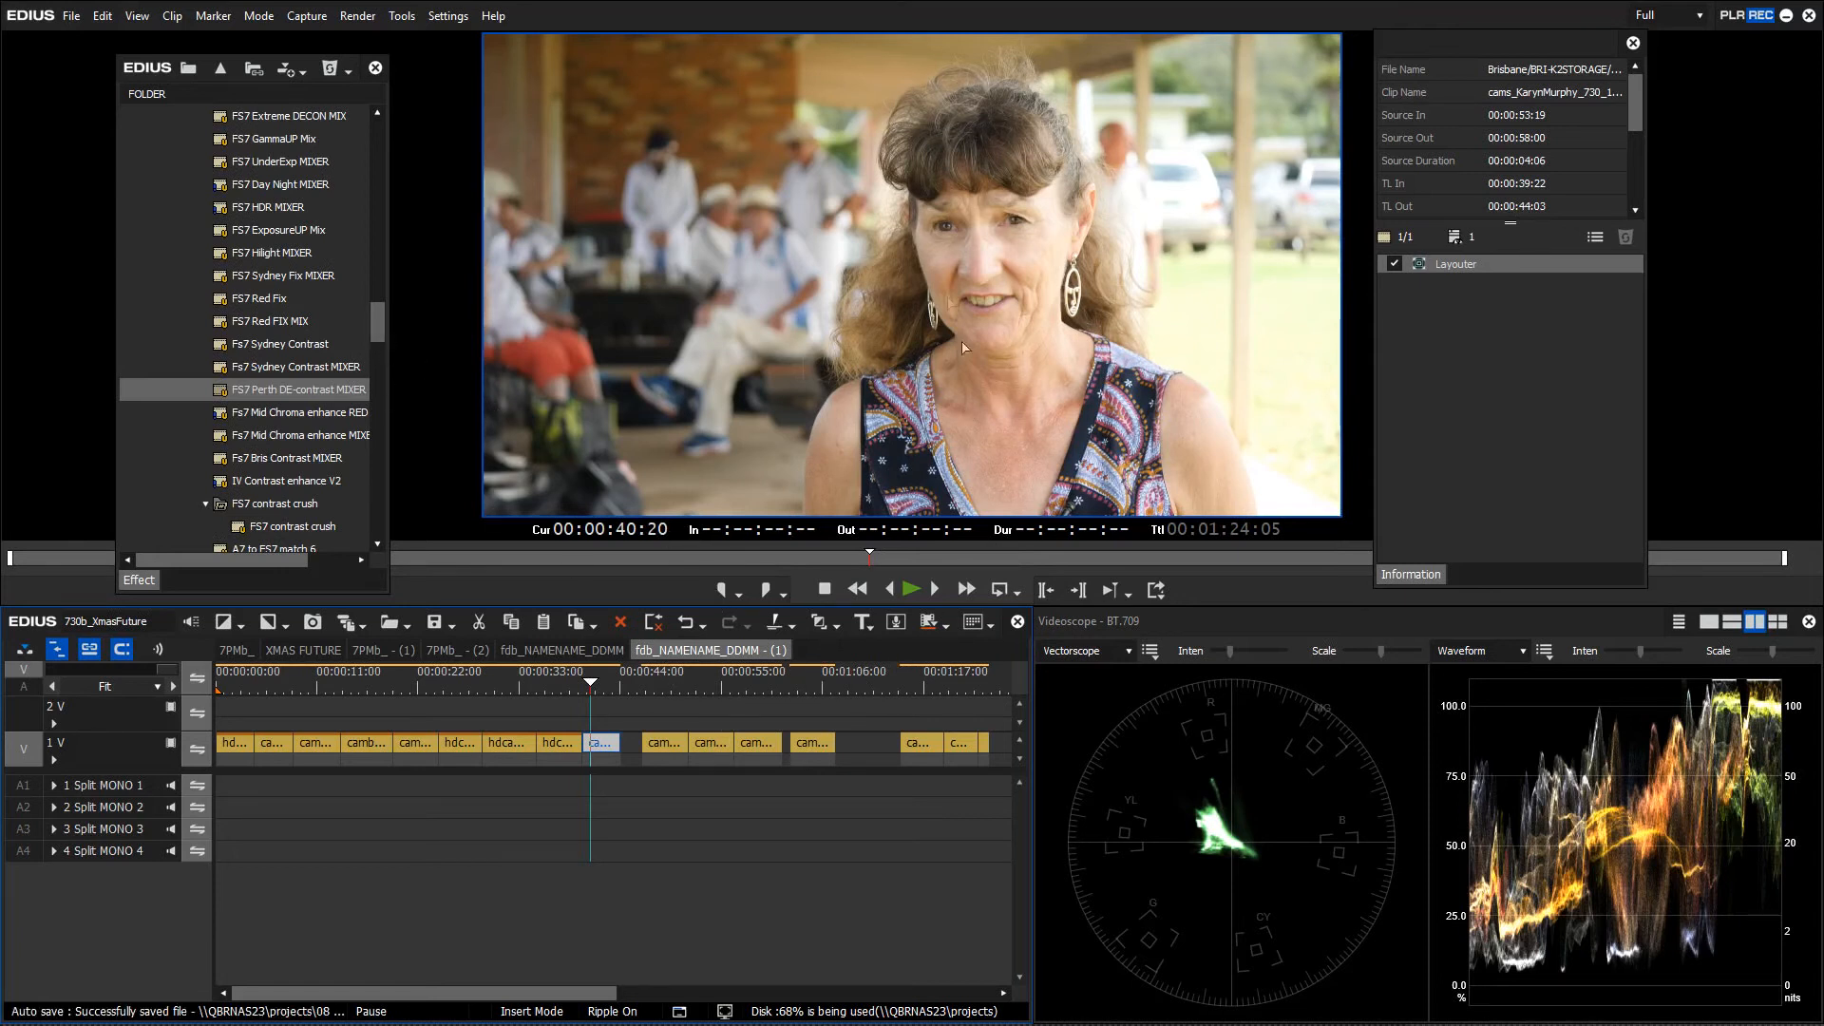
Apply 20% Exposure Reduction and FS7 Perth DE-contrast MIXER to the outdoor interview clip
{"action": "left_click_drag", "start_coordinate": [377, 334], "coordinate": [380, 273]}
{"action": "left_click_drag", "start_coordinate": [271, 161], "coordinate": [608, 737]}
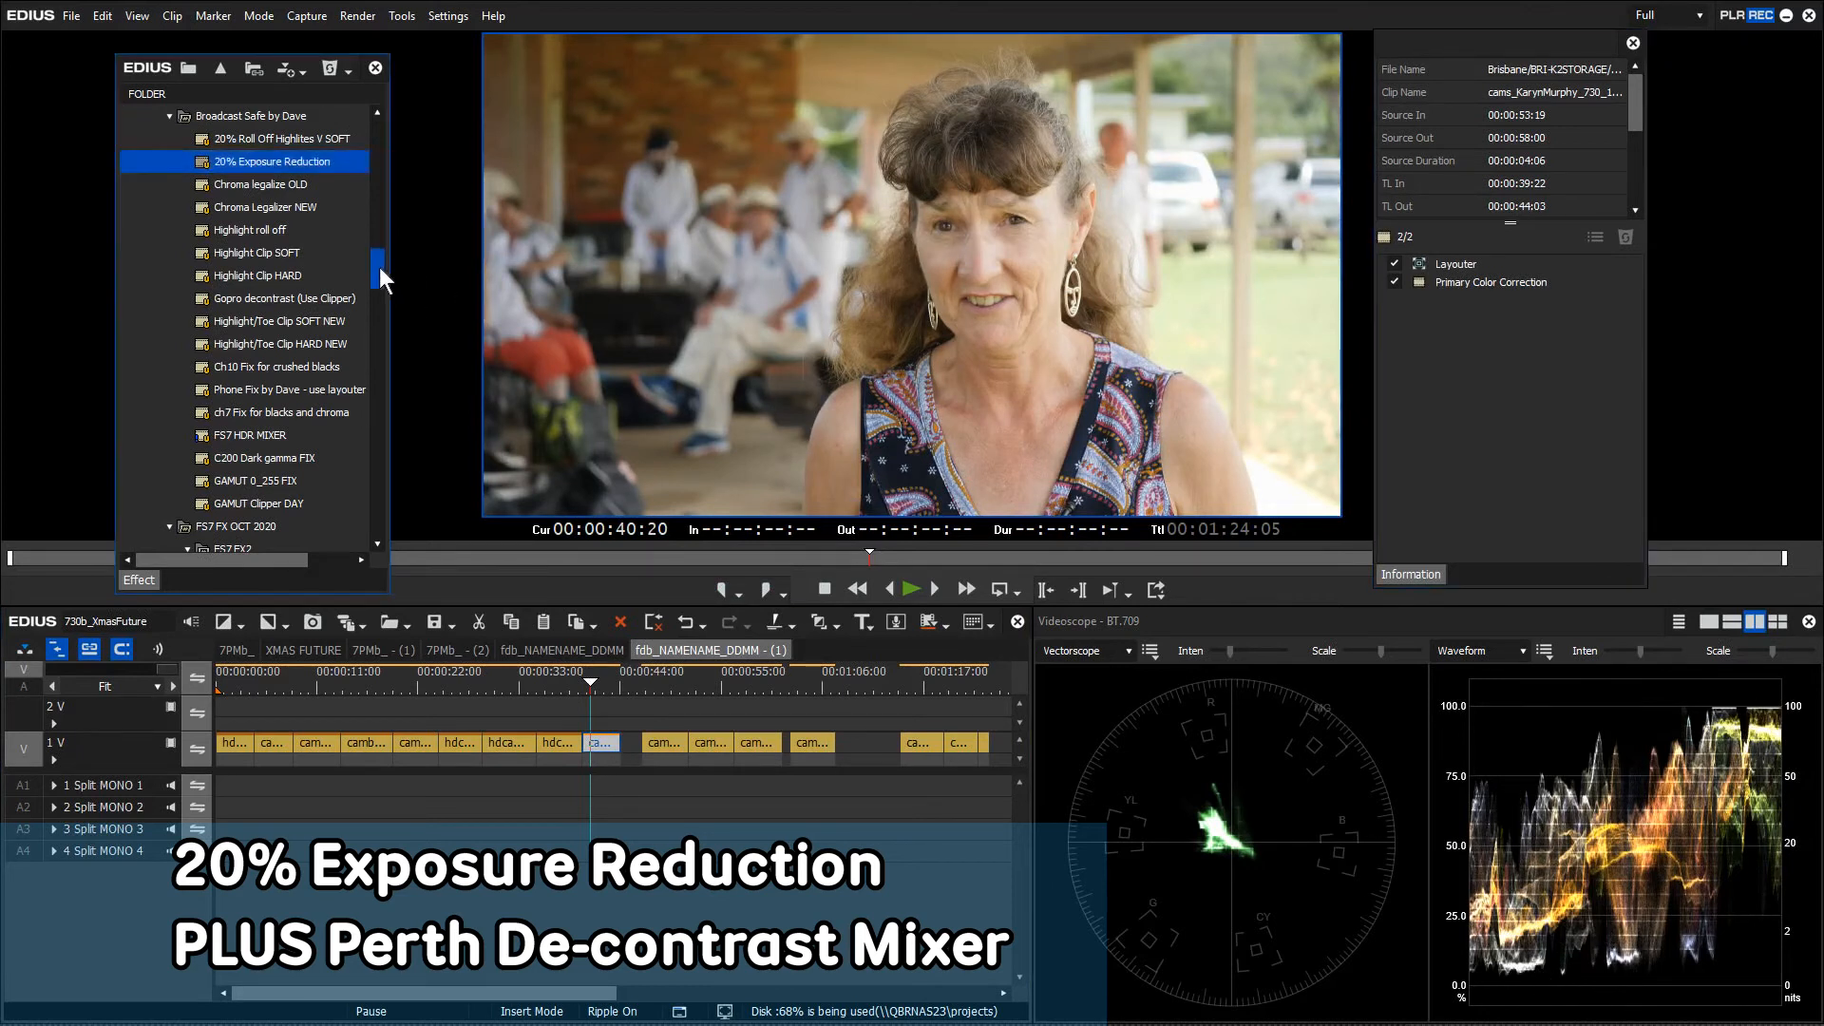
{"action": "left_click_drag", "start_coordinate": [380, 266], "coordinate": [379, 289]}
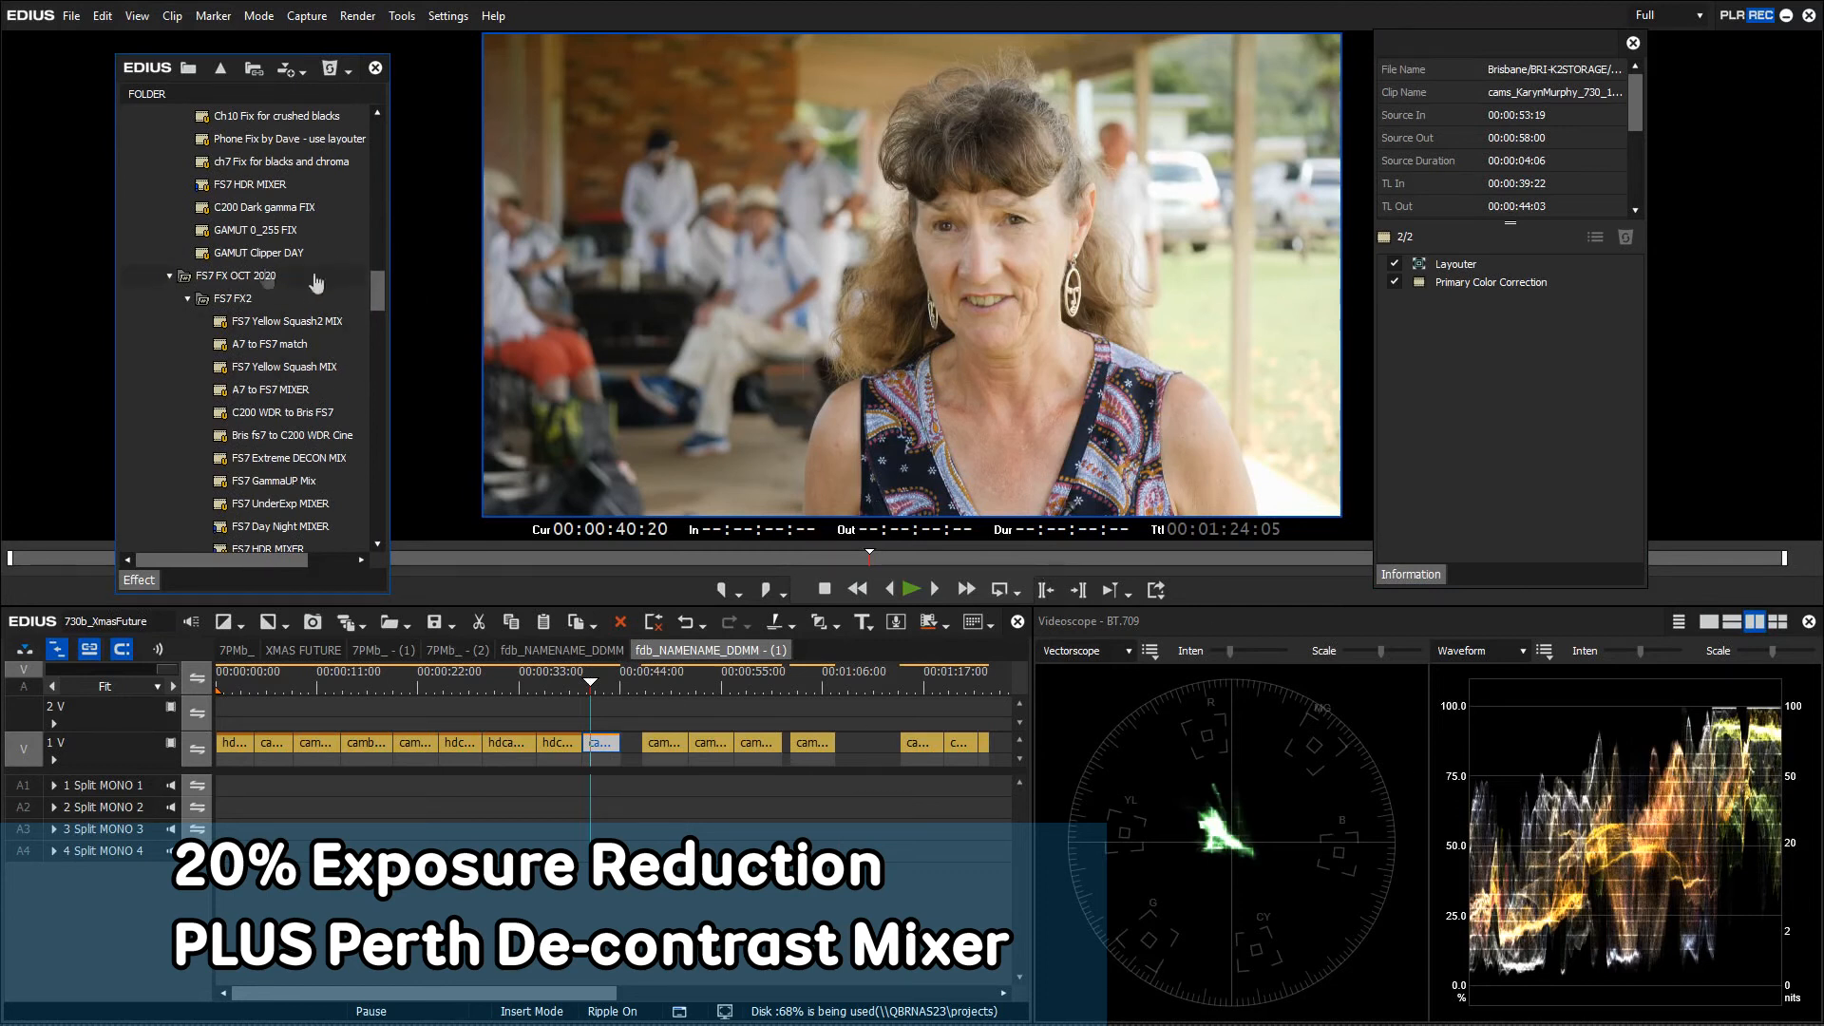
{"action": "left_click_drag", "start_coordinate": [376, 287], "coordinate": [377, 308]}
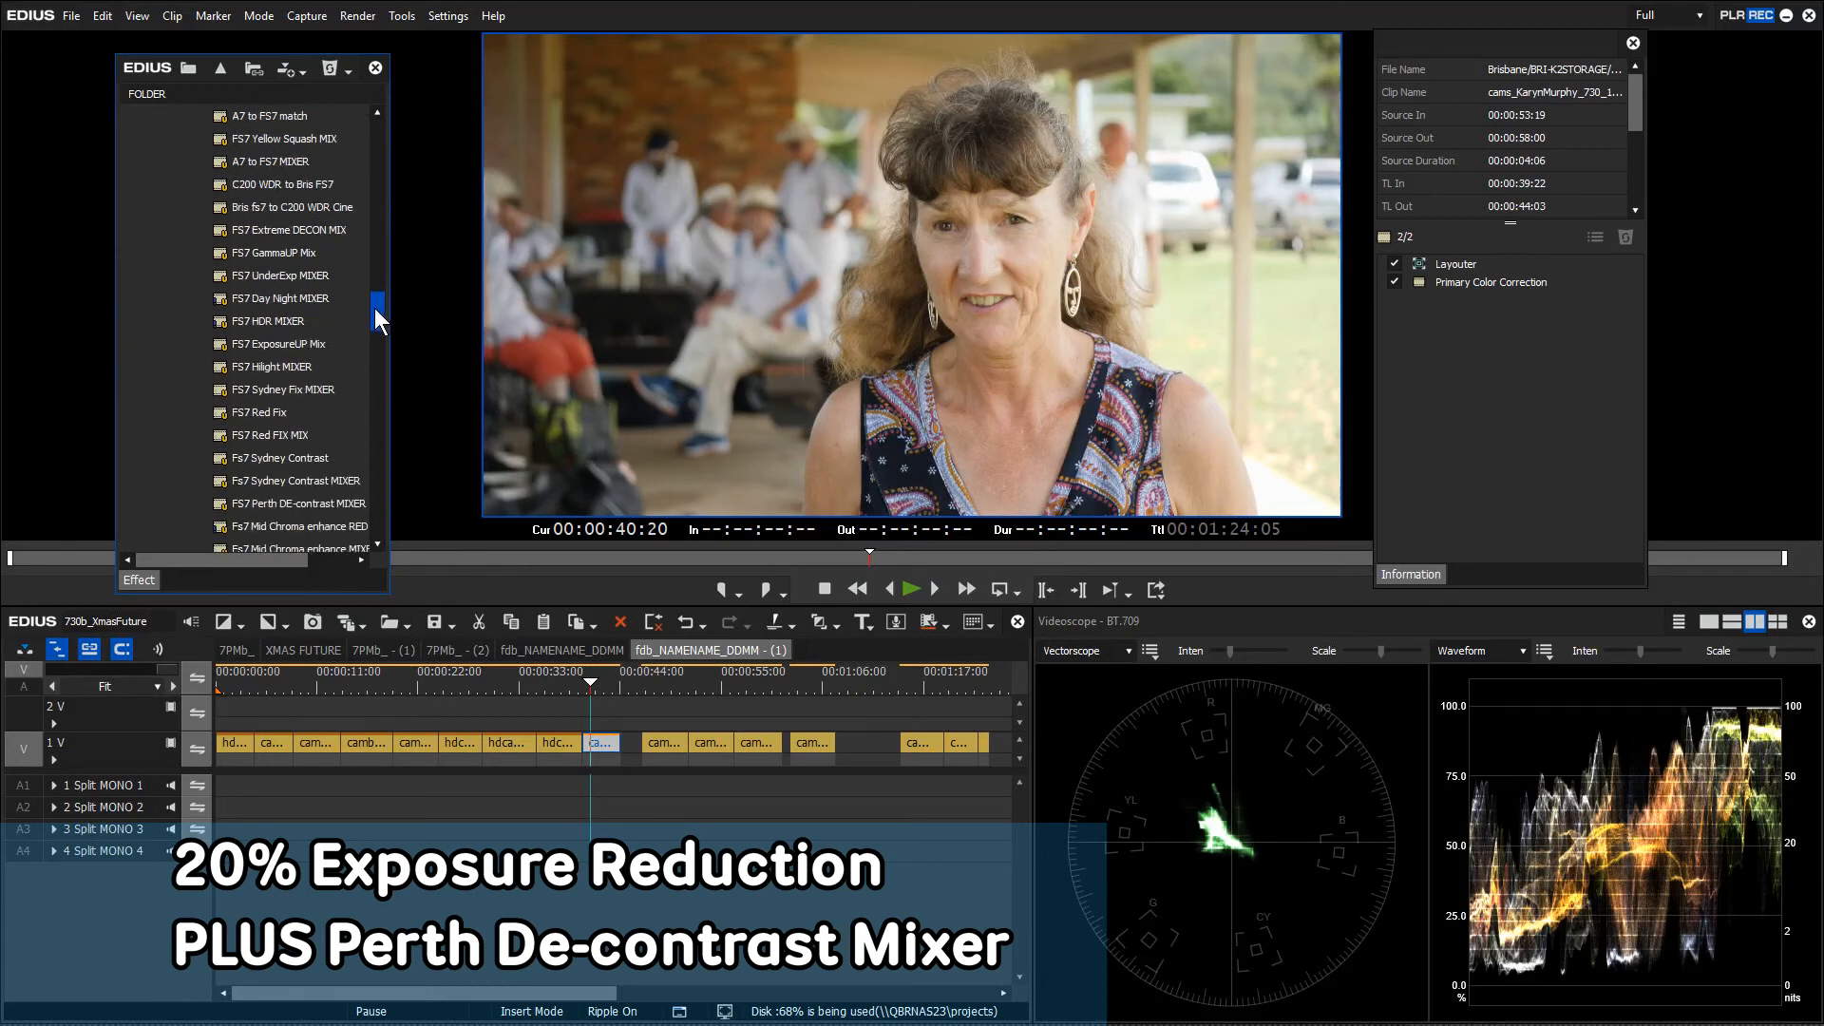
{"action": "left_click", "coordinate": [319, 507]}
{"action": "left_click_drag", "start_coordinate": [321, 513], "coordinate": [600, 742]}
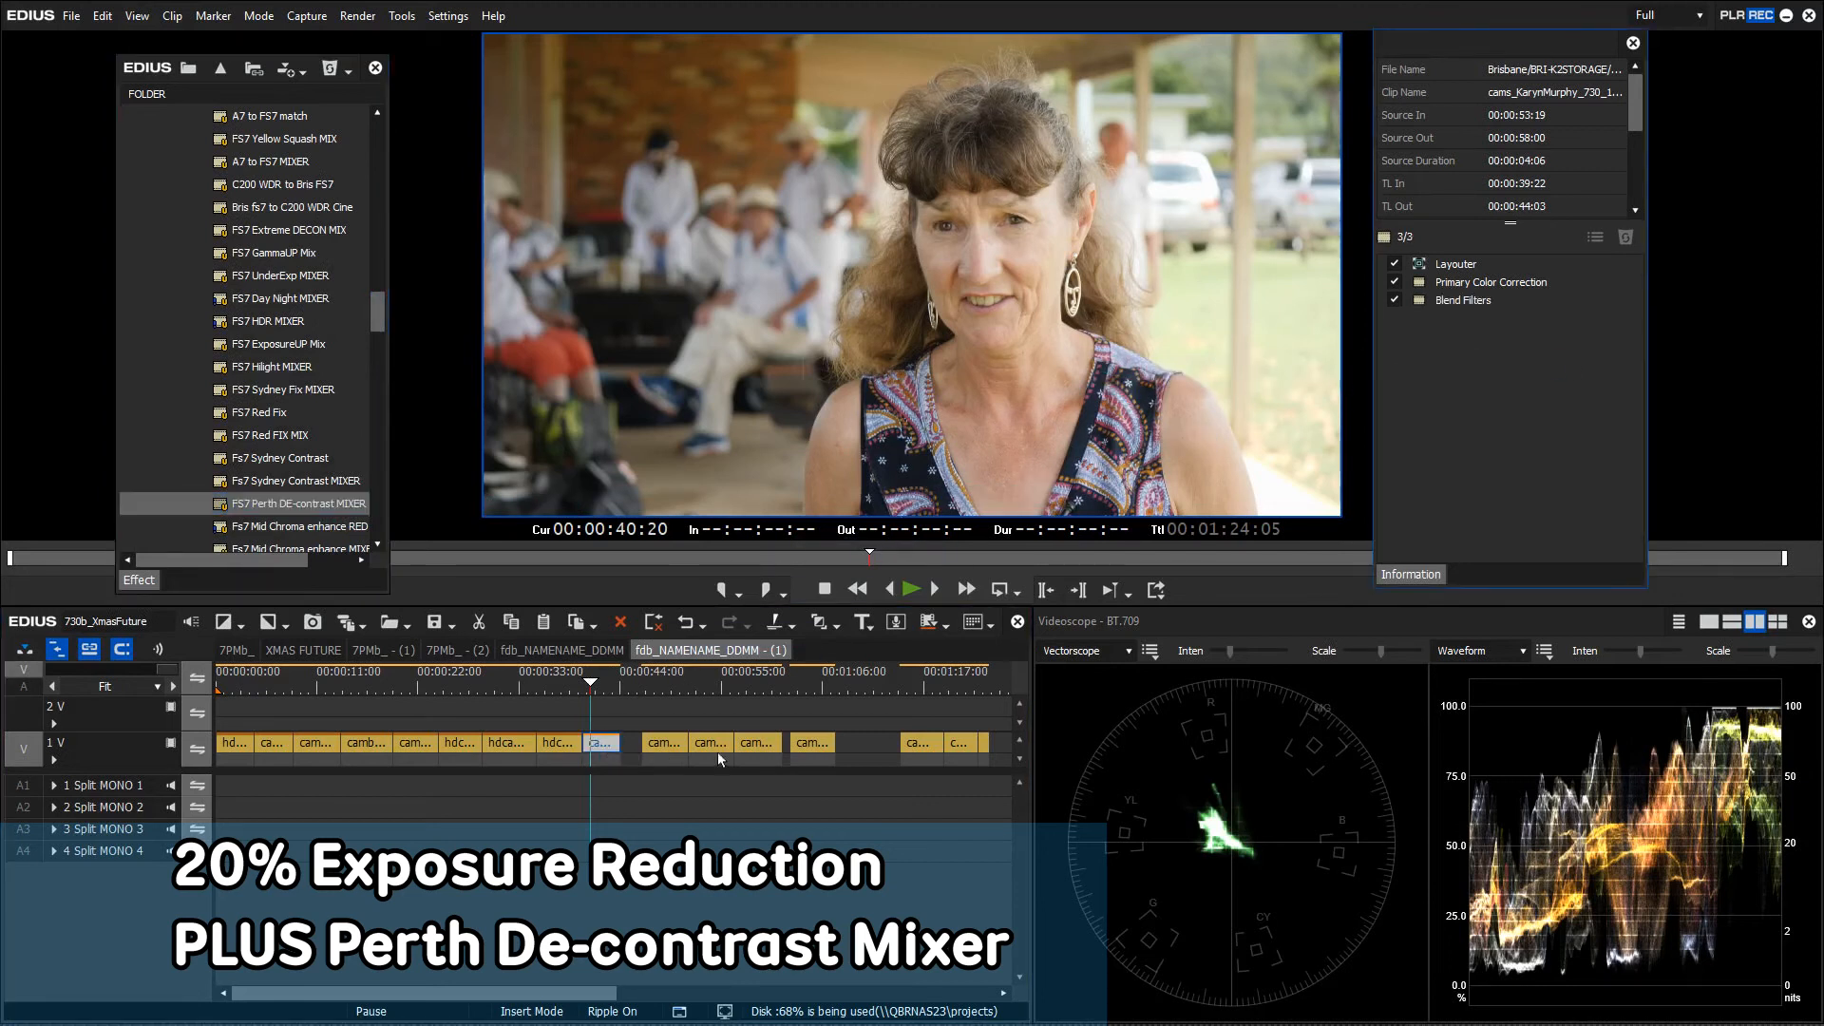
Set the Perth mixer's blend ratio to minimum, compare the grade off and on, then play onward
{"action": "double_click", "coordinate": [1482, 300]}
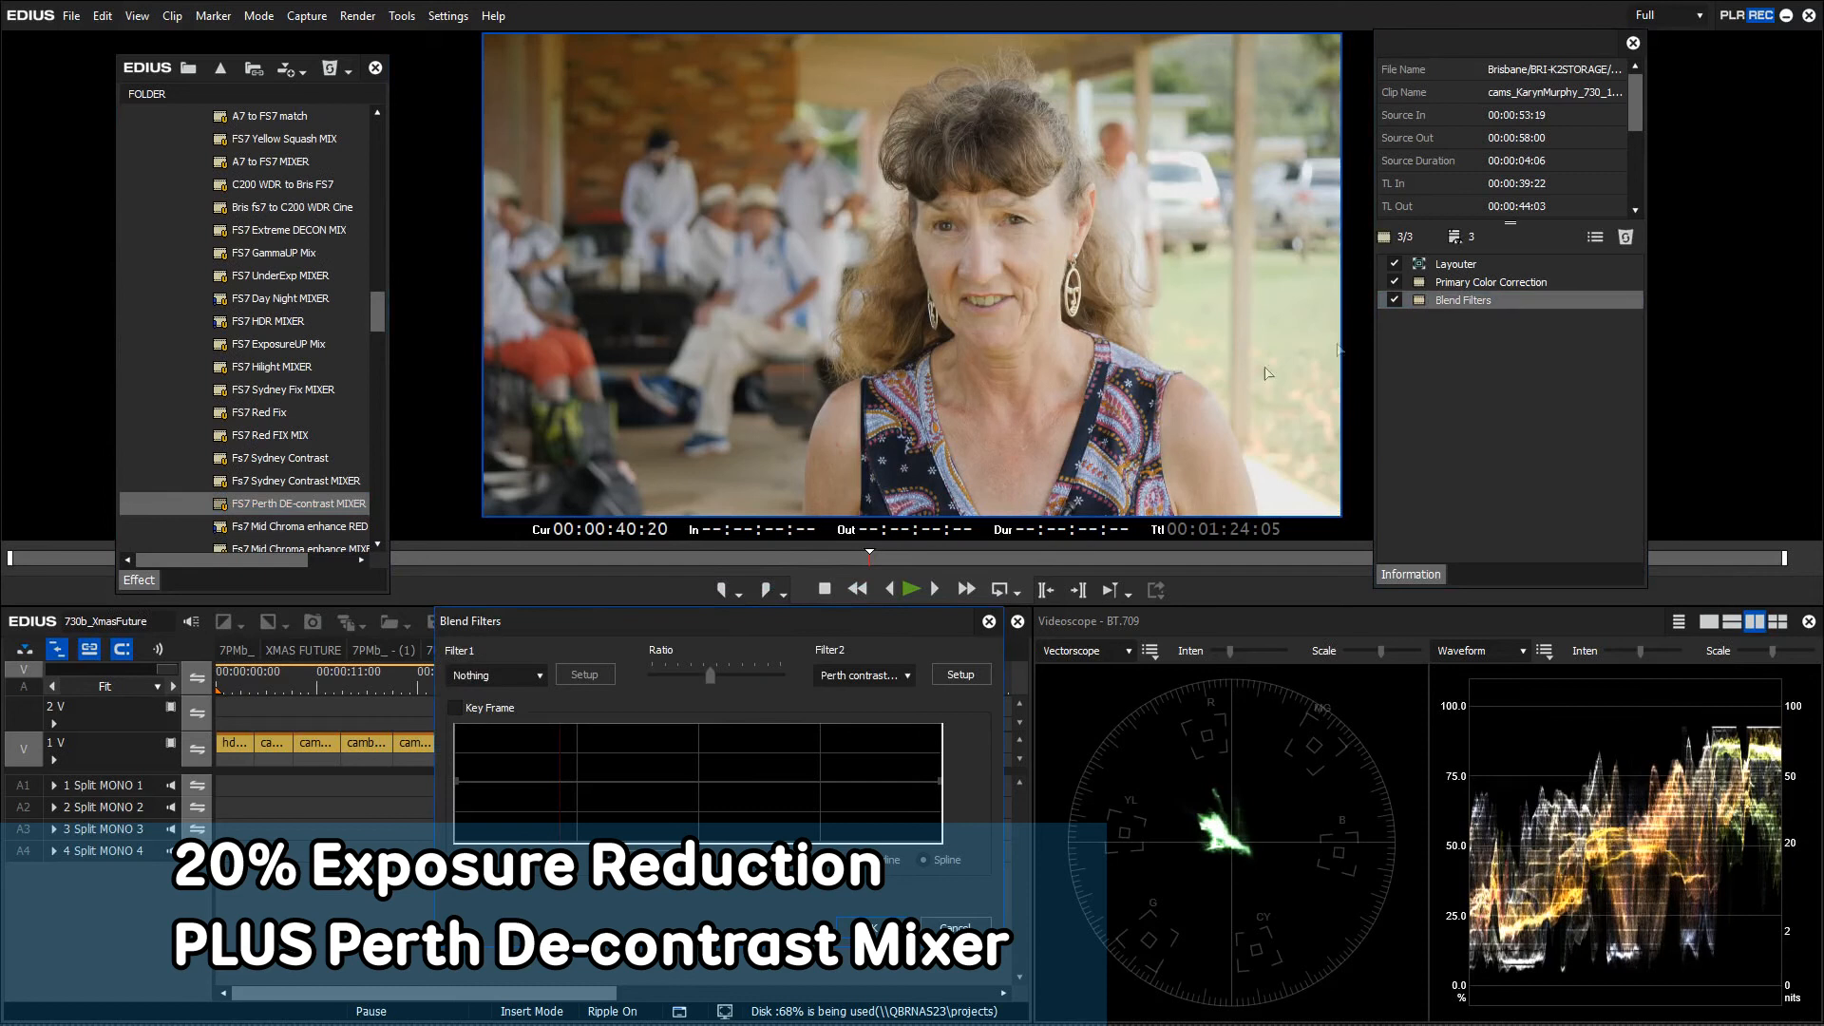
{"action": "mouse_move", "coordinate": [686, 677]}
{"action": "left_mouse_down"}
{"action": "mouse_move", "coordinate": [651, 676]}
{"action": "mouse_move", "coordinate": [790, 674]}
{"action": "mouse_move", "coordinate": [627, 677]}
{"action": "mouse_move", "coordinate": [796, 669]}
{"action": "mouse_move", "coordinate": [614, 678]}
{"action": "mouse_move", "coordinate": [665, 675]}
{"action": "left_mouse_up"}
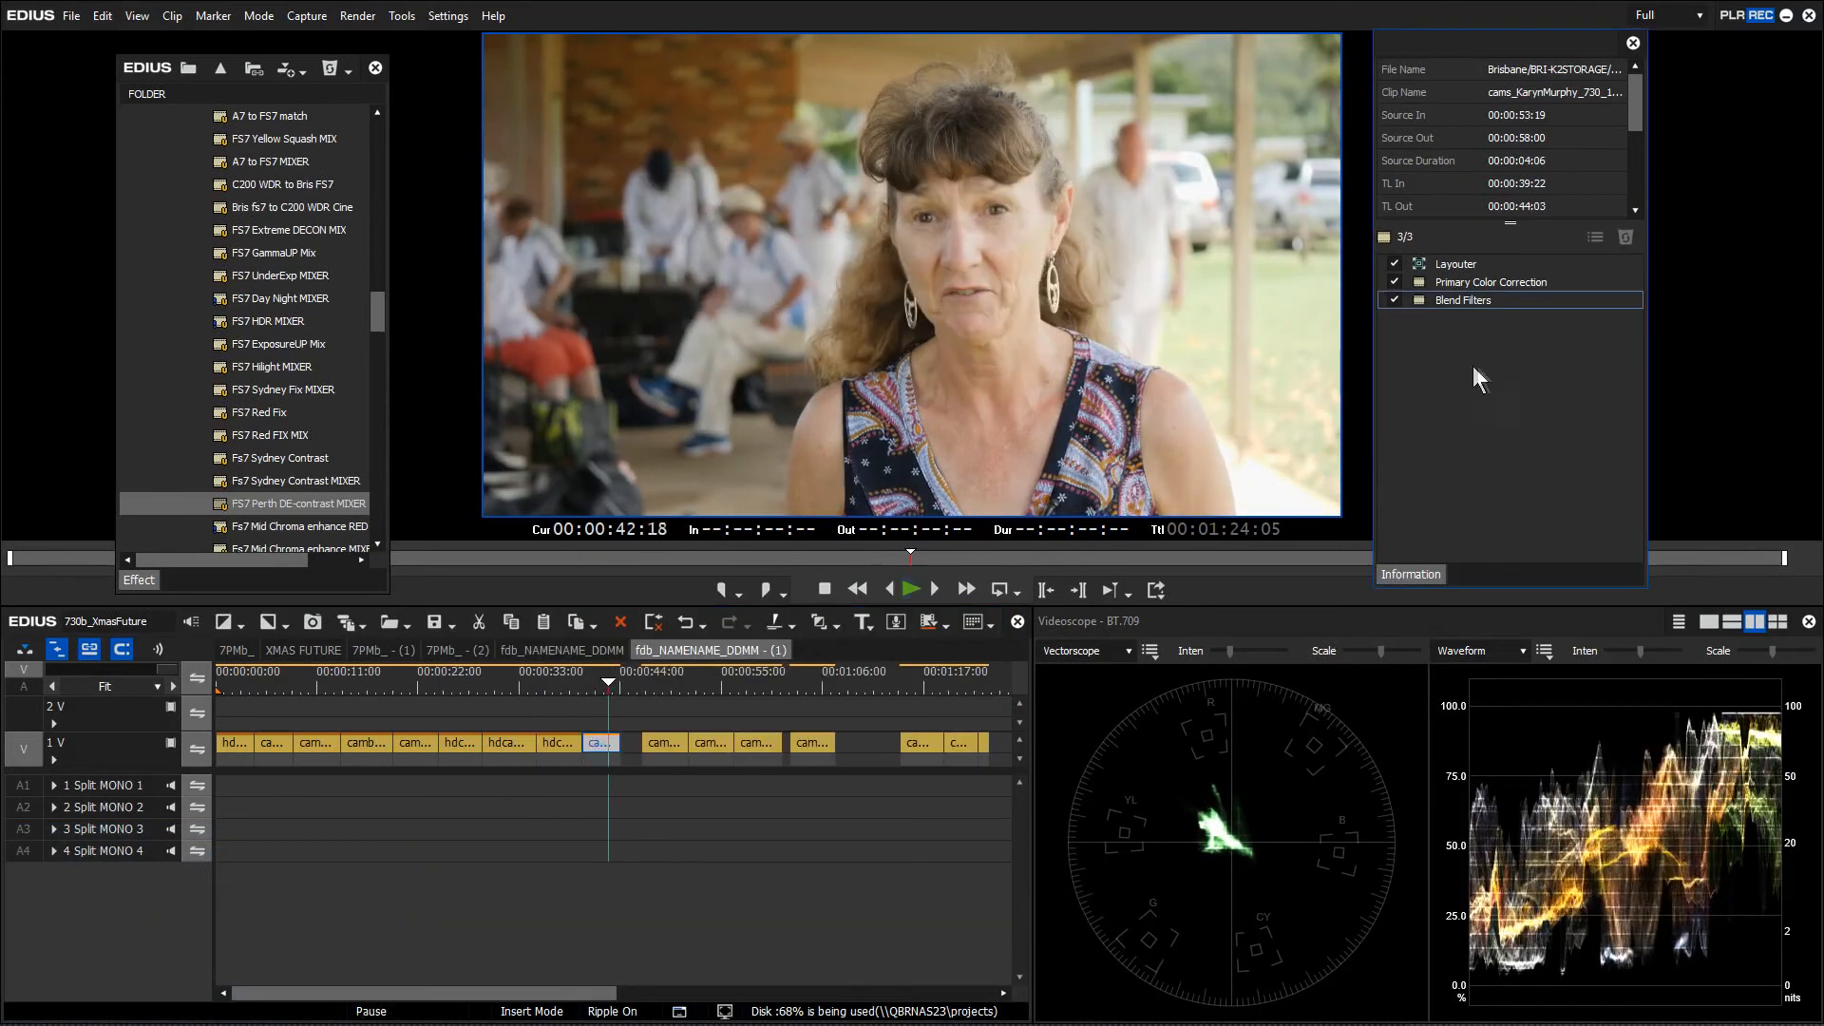
{"action": "left_click", "coordinate": [1398, 281], "text": "shift"}
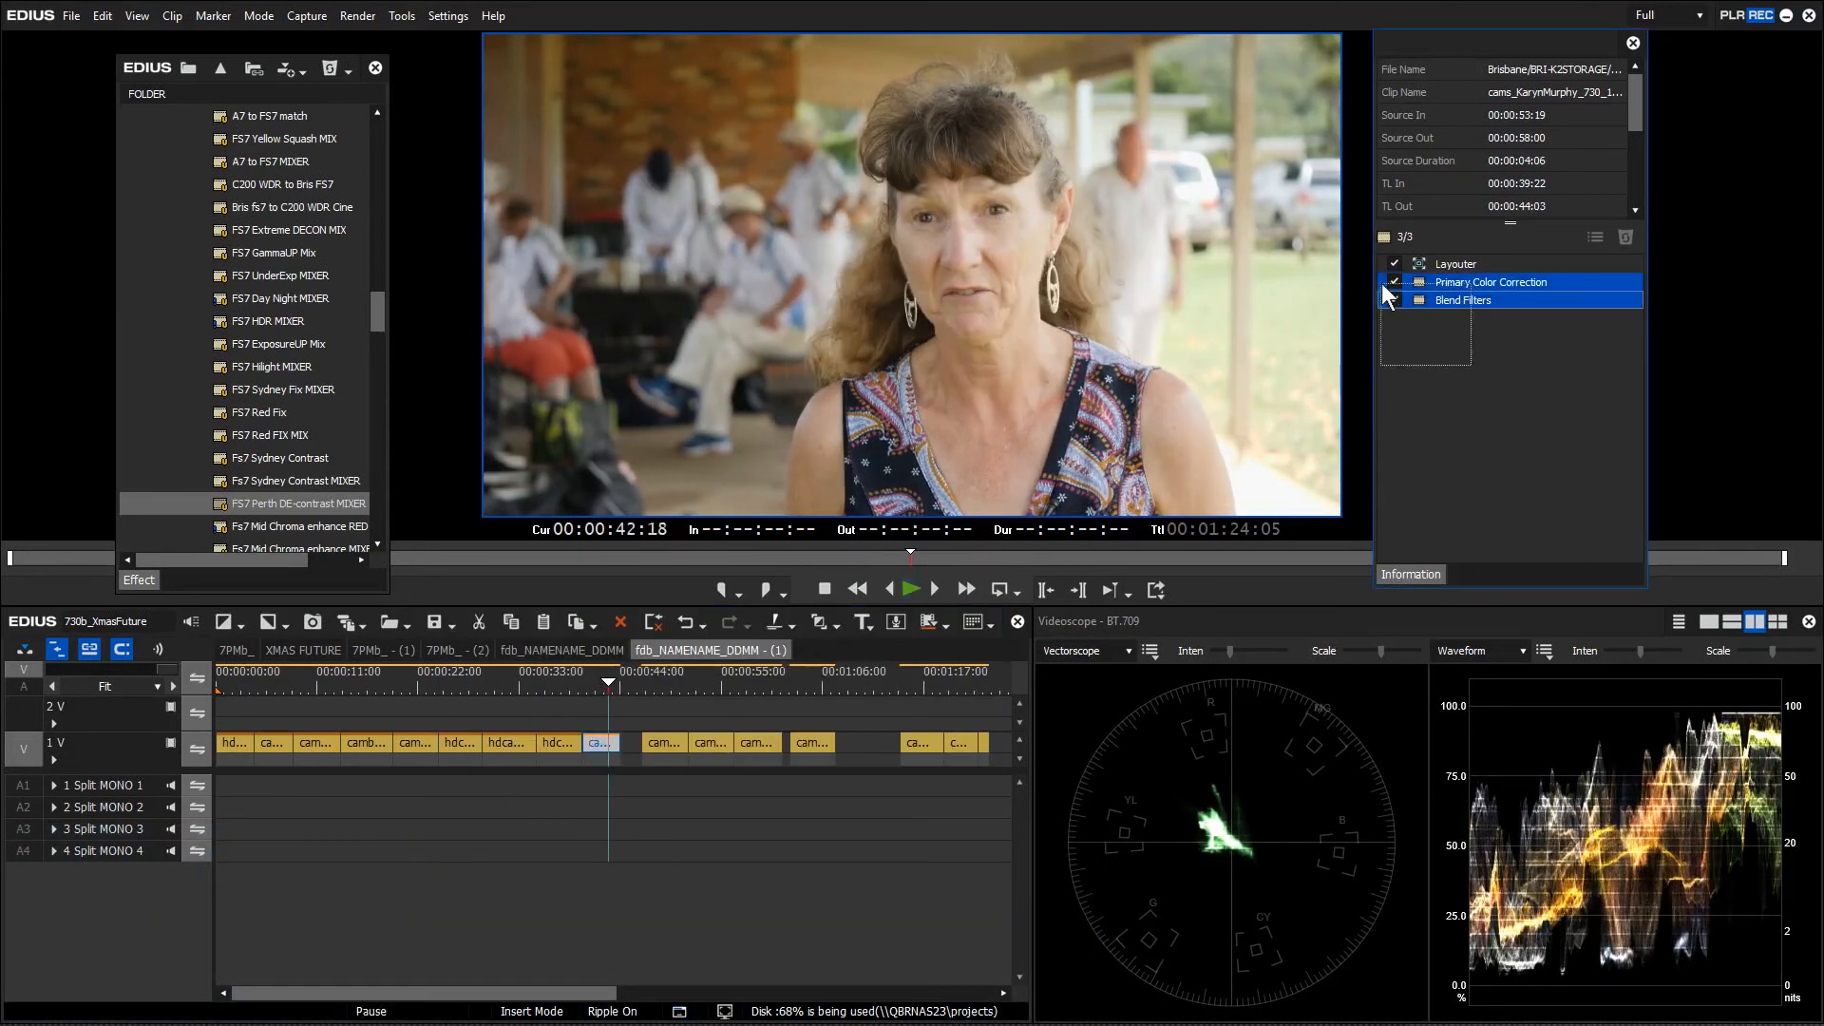
{"action": "left_click", "coordinate": [1394, 282]}
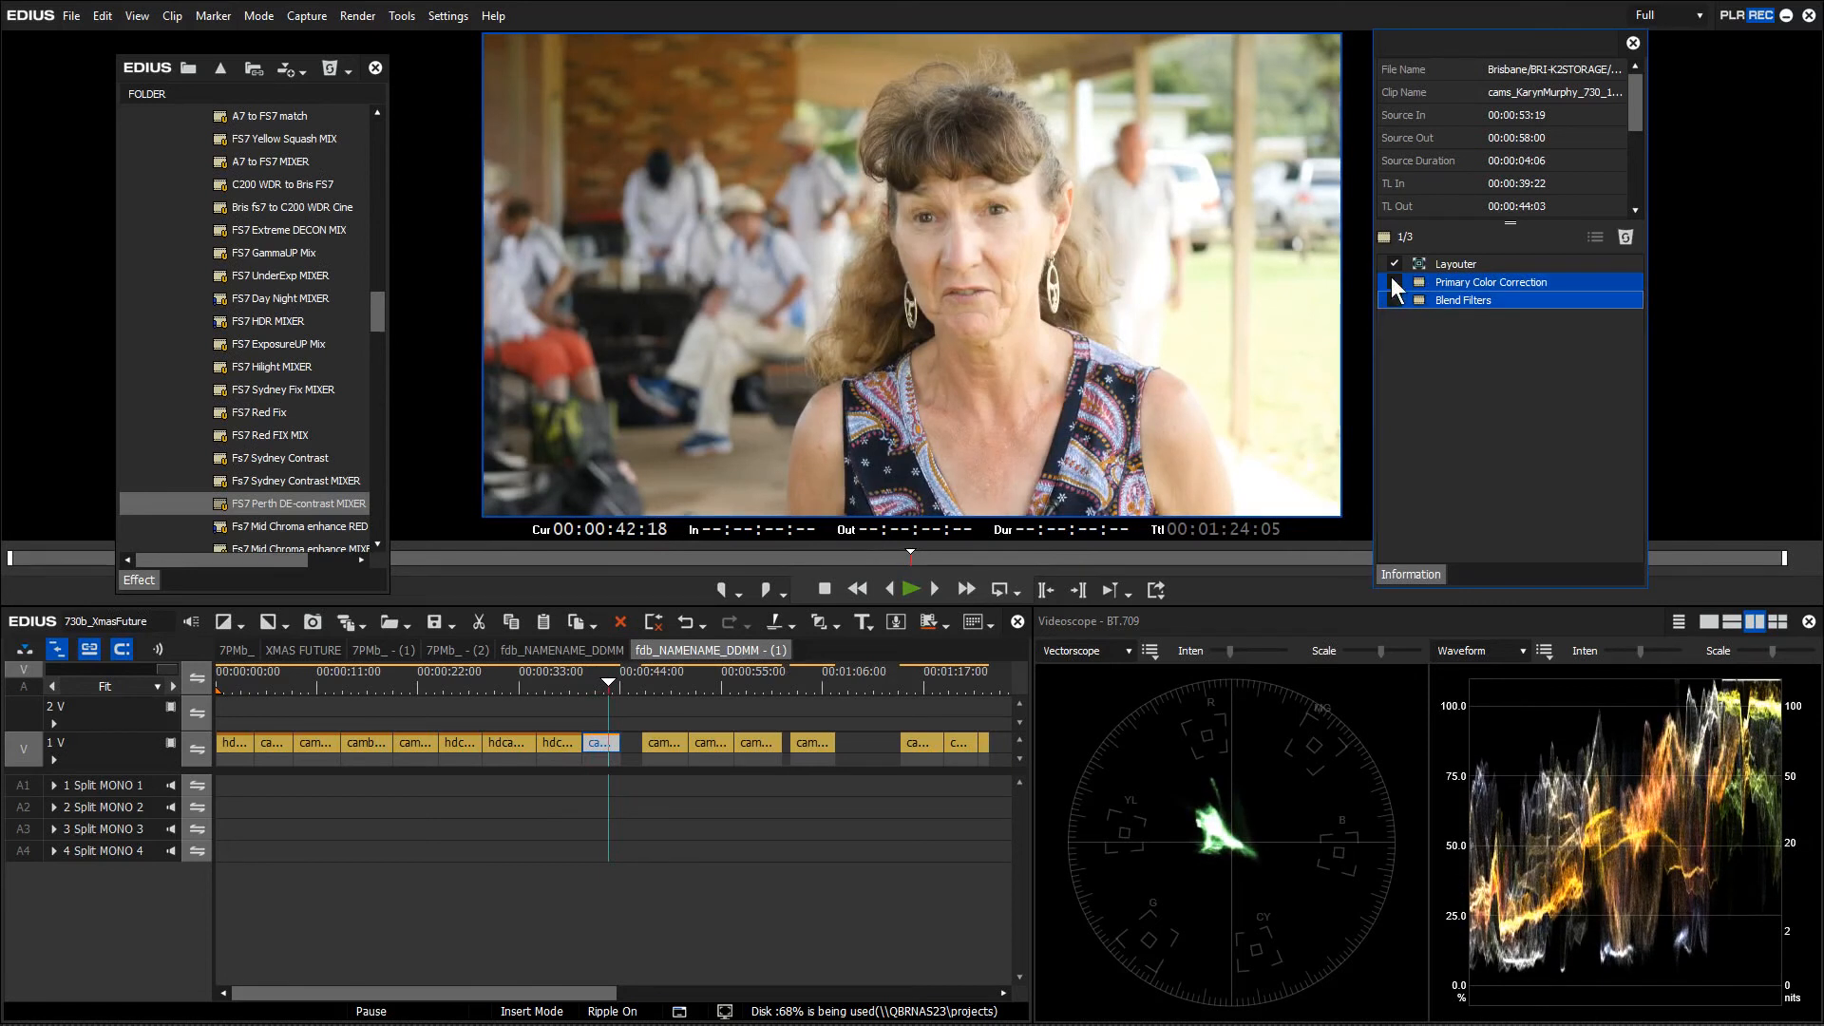
{"action": "left_click", "coordinate": [1394, 282]}
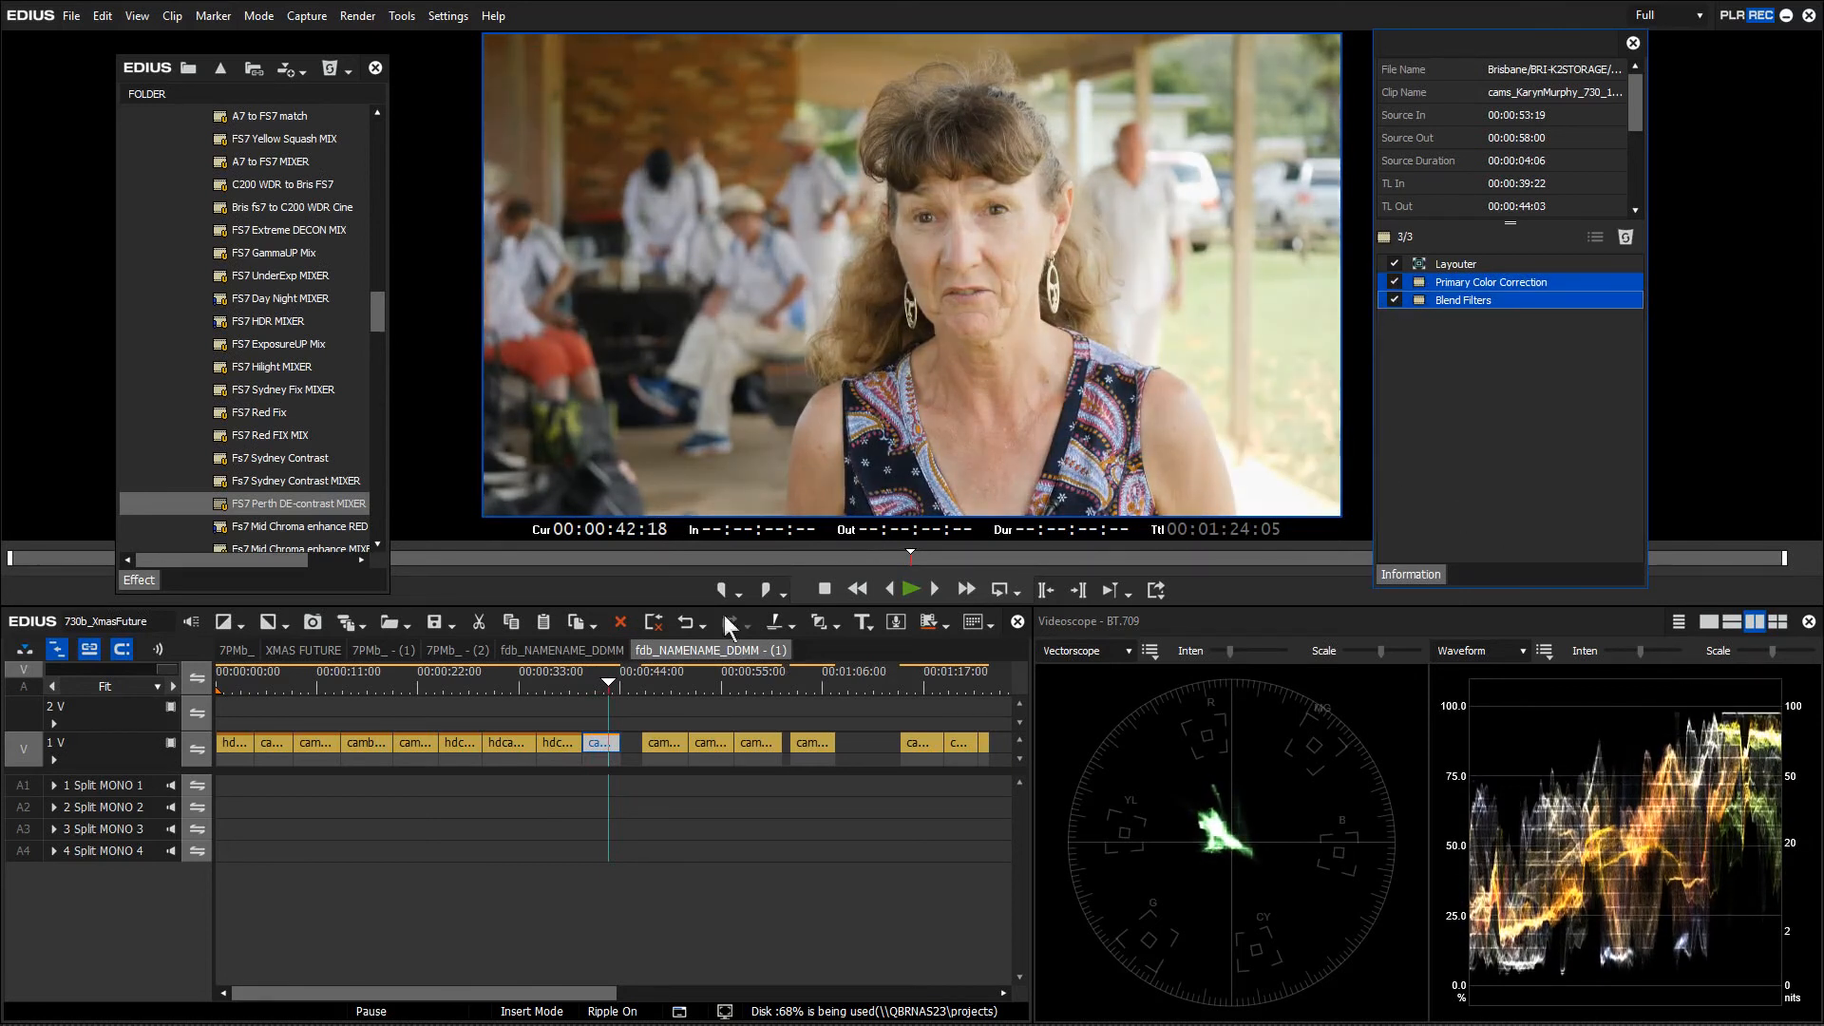
{"action": "left_click", "coordinate": [652, 679]}
{"action": "key", "text": "space"}
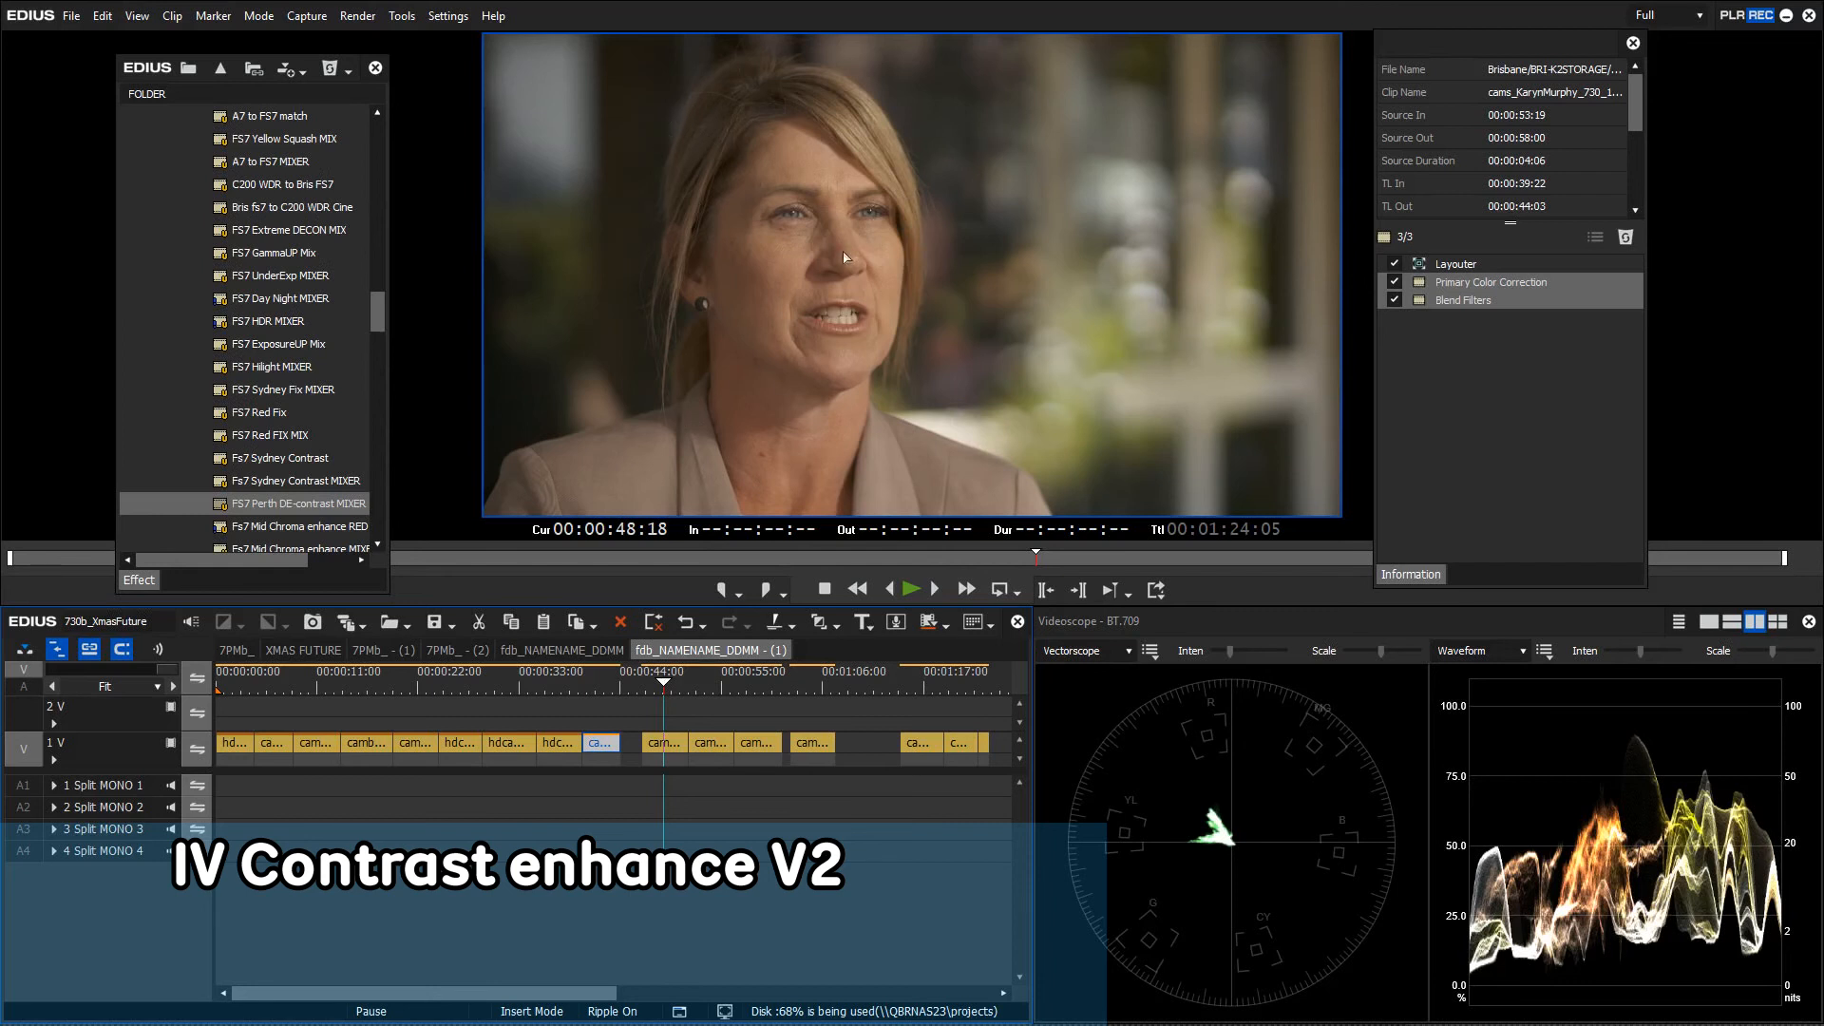
Apply IV Contrast enhance V2 to the blonde interviewee's clip and toggle its Chrominance to compare
{"action": "left_click_drag", "start_coordinate": [373, 314], "coordinate": [374, 354]}
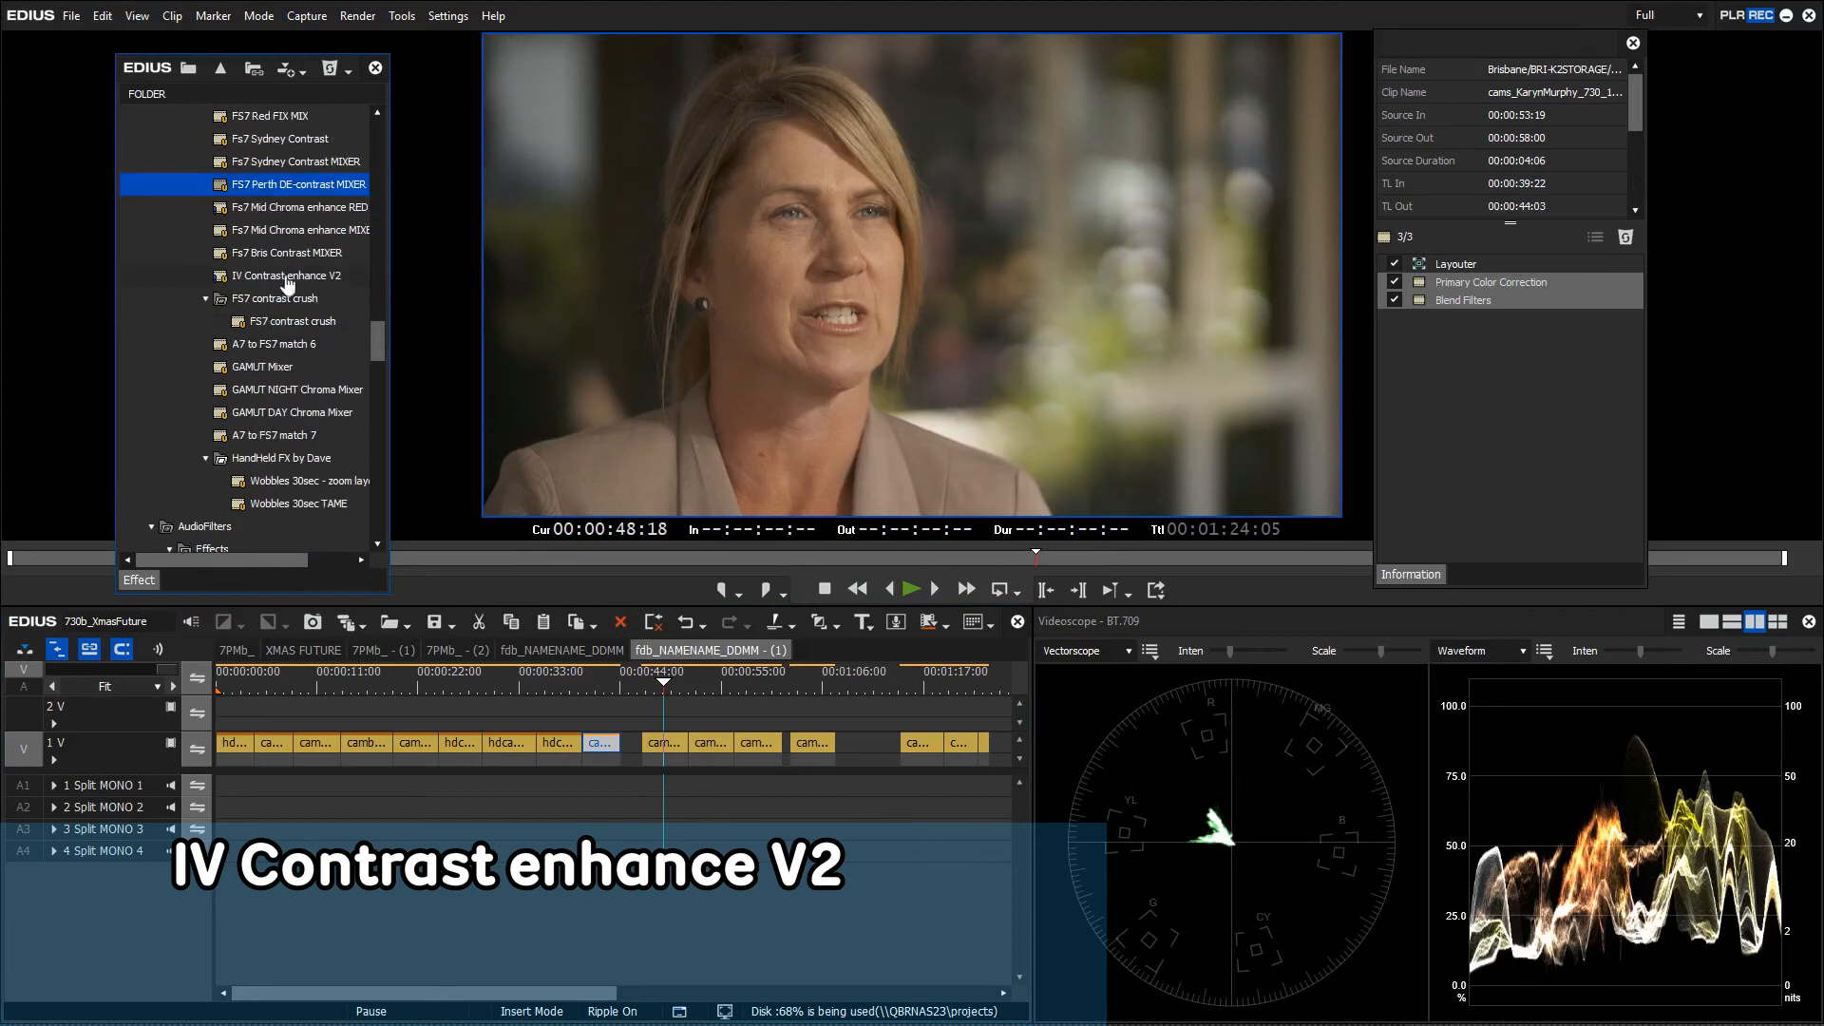
{"action": "left_click", "coordinate": [287, 276]}
{"action": "left_click_drag", "start_coordinate": [299, 285], "coordinate": [665, 745]}
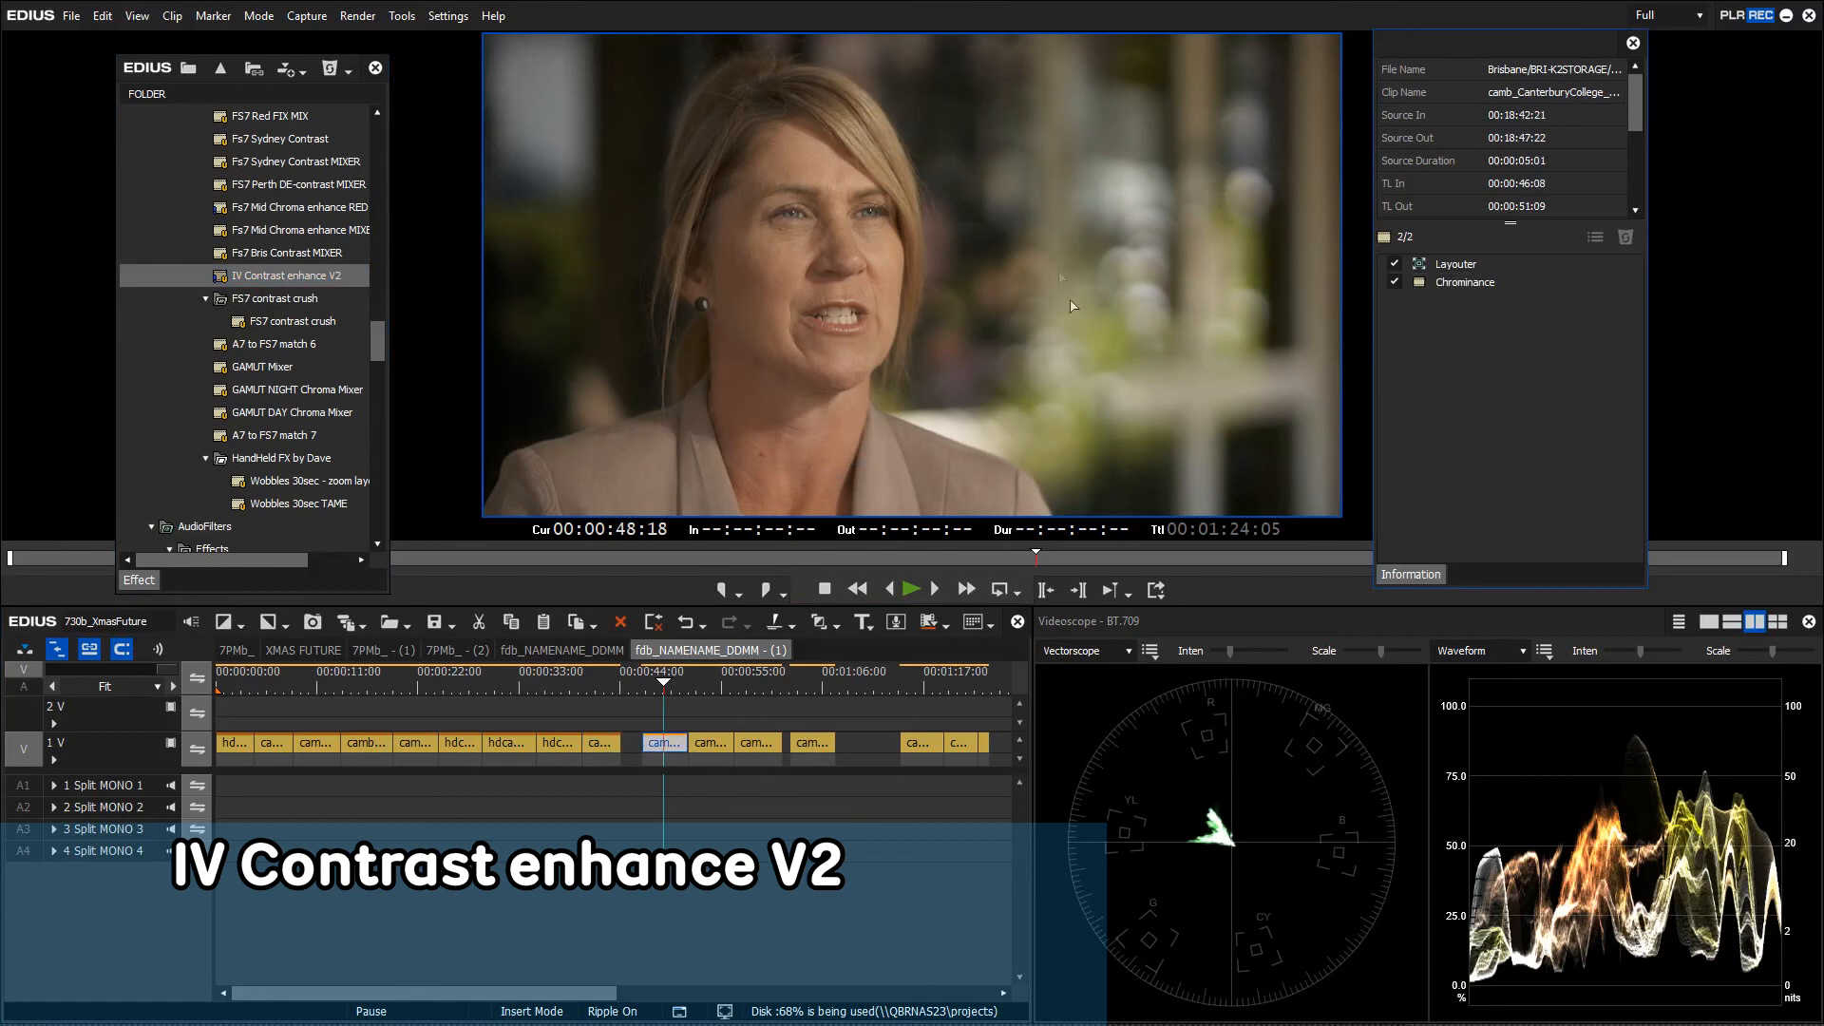
{"action": "left_click", "coordinate": [646, 682]}
{"action": "key", "text": "space"}
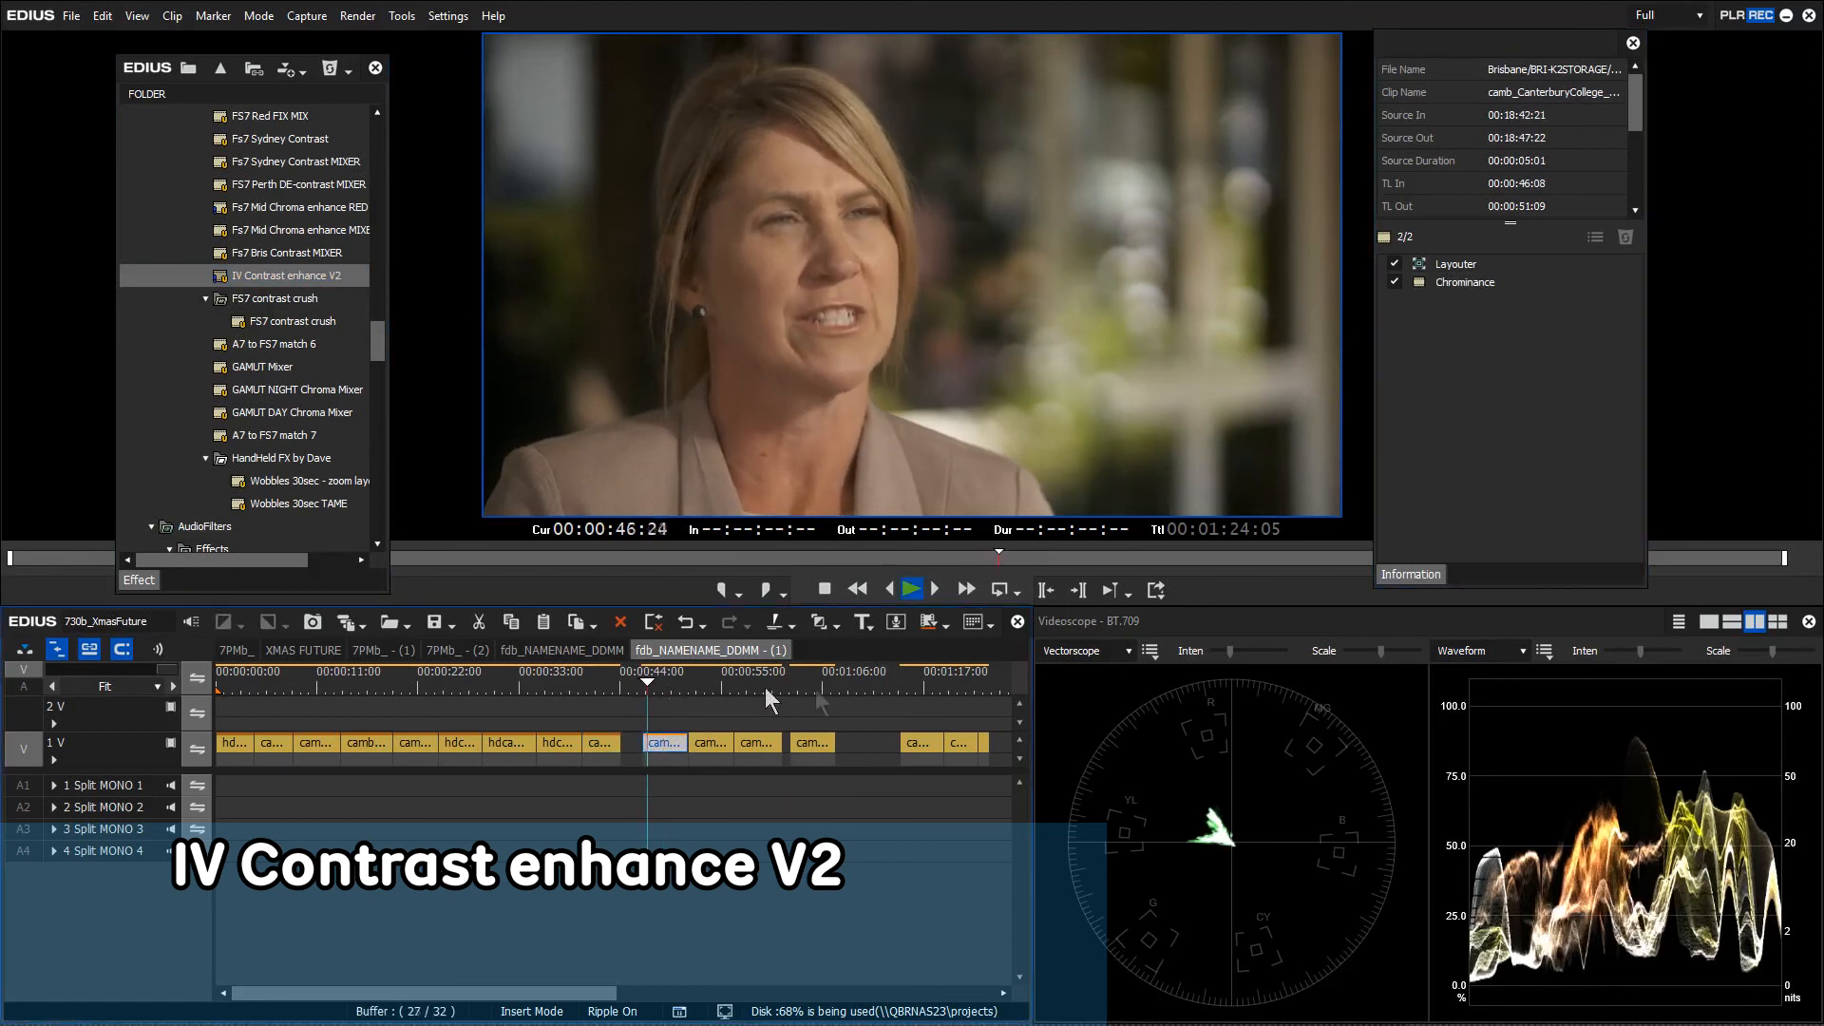
{"action": "left_click", "coordinate": [1393, 283]}
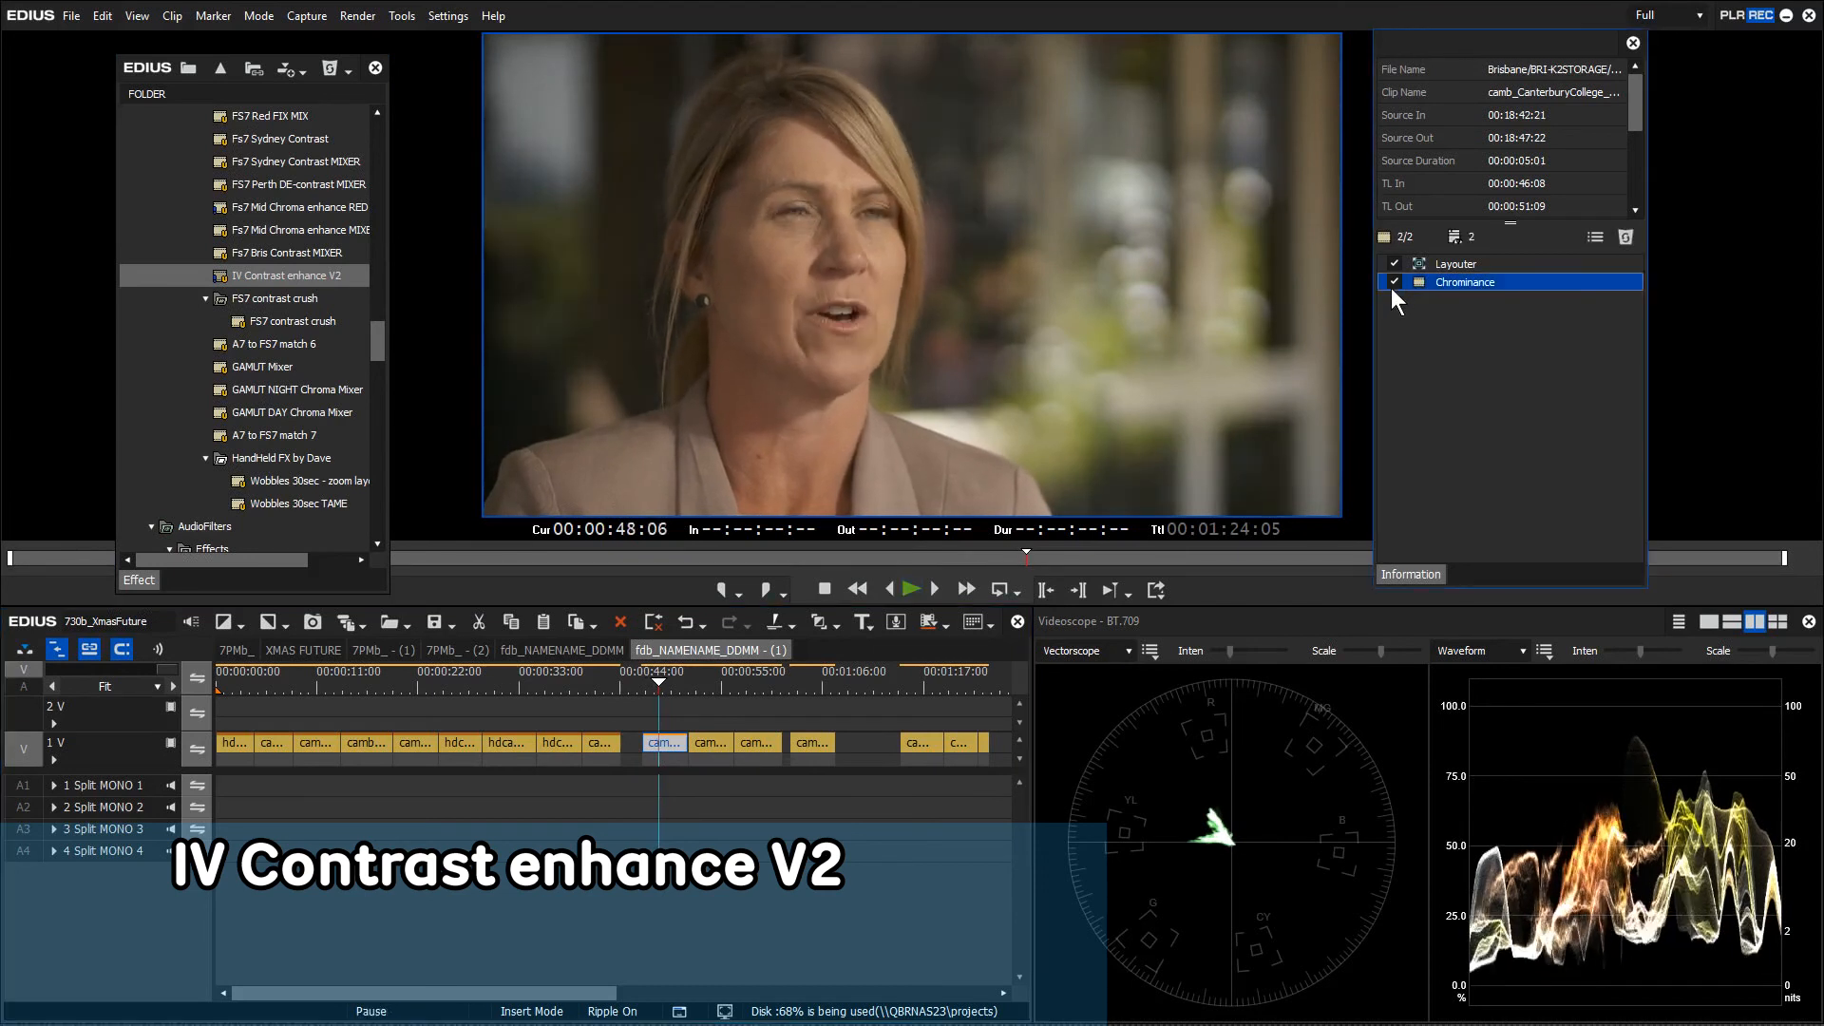
{"action": "left_click", "coordinate": [1394, 283]}
Apply IV Contrast enhance V2 to the waterside clip of the man and replay it
{"action": "left_click_drag", "start_coordinate": [713, 676], "coordinate": [697, 677]}
{"action": "key", "text": "space"}
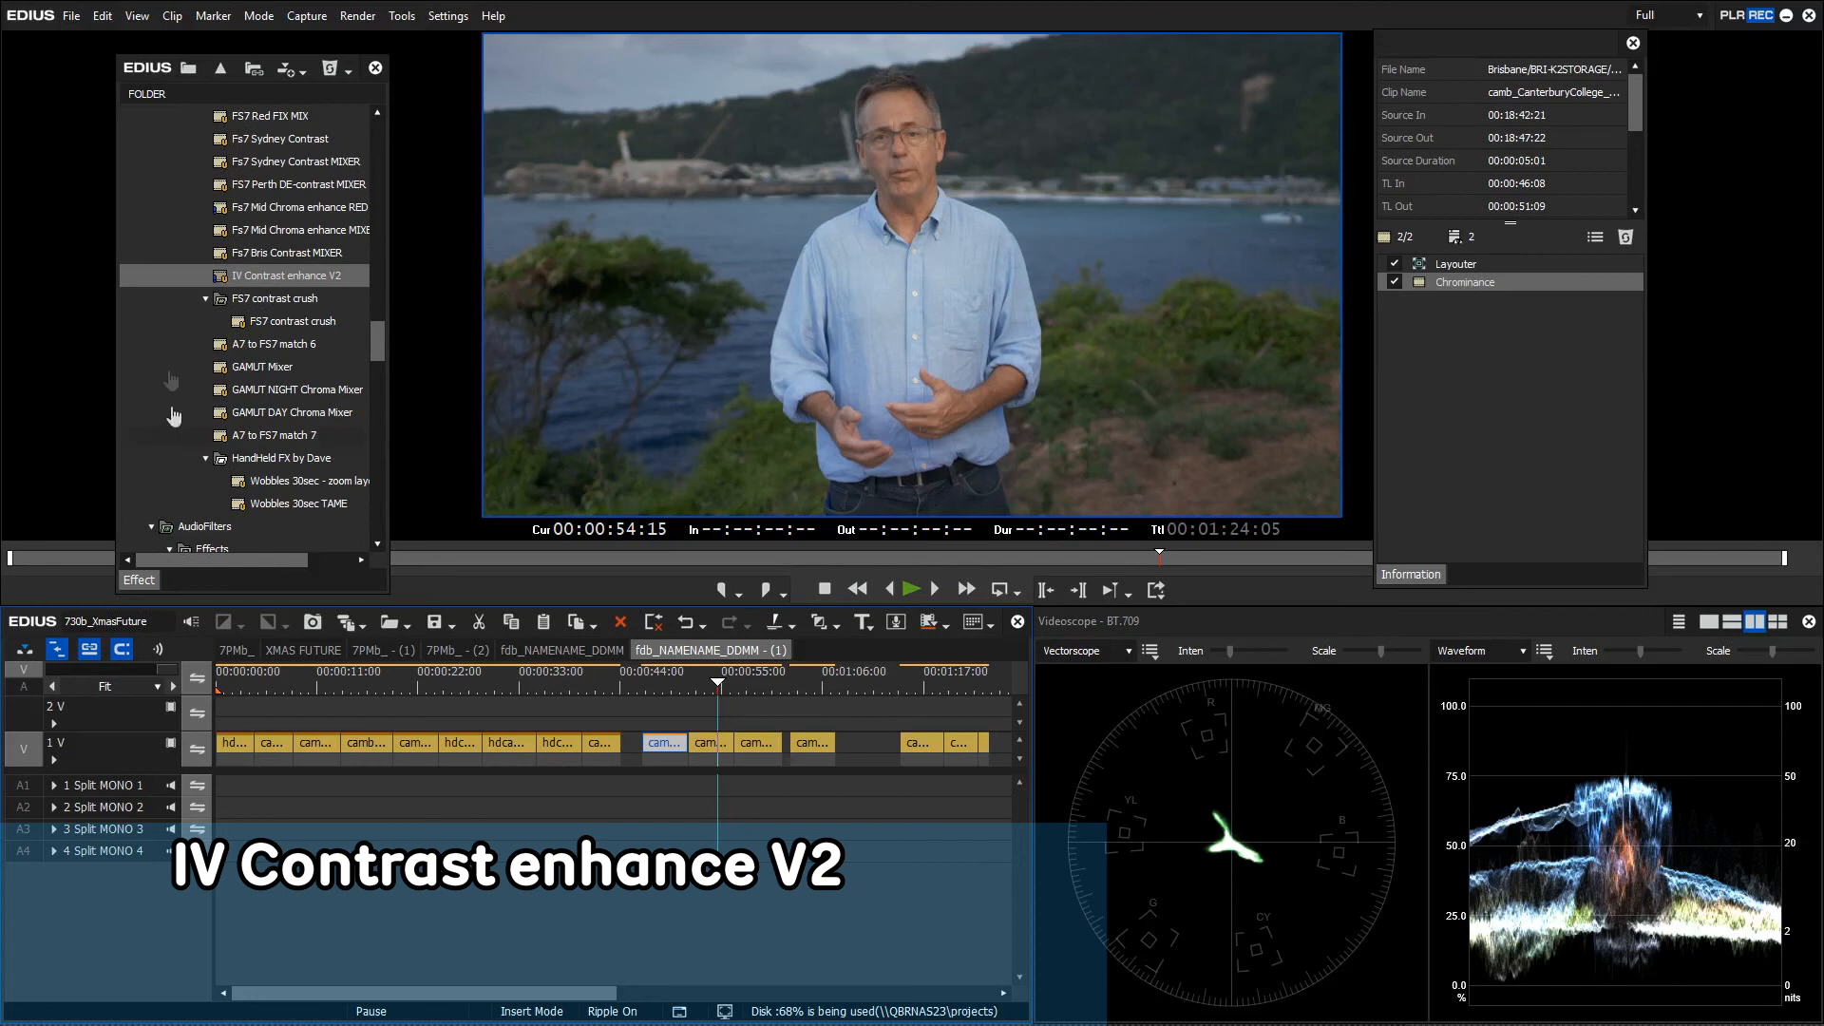
{"action": "left_click_drag", "start_coordinate": [276, 285], "coordinate": [714, 745]}
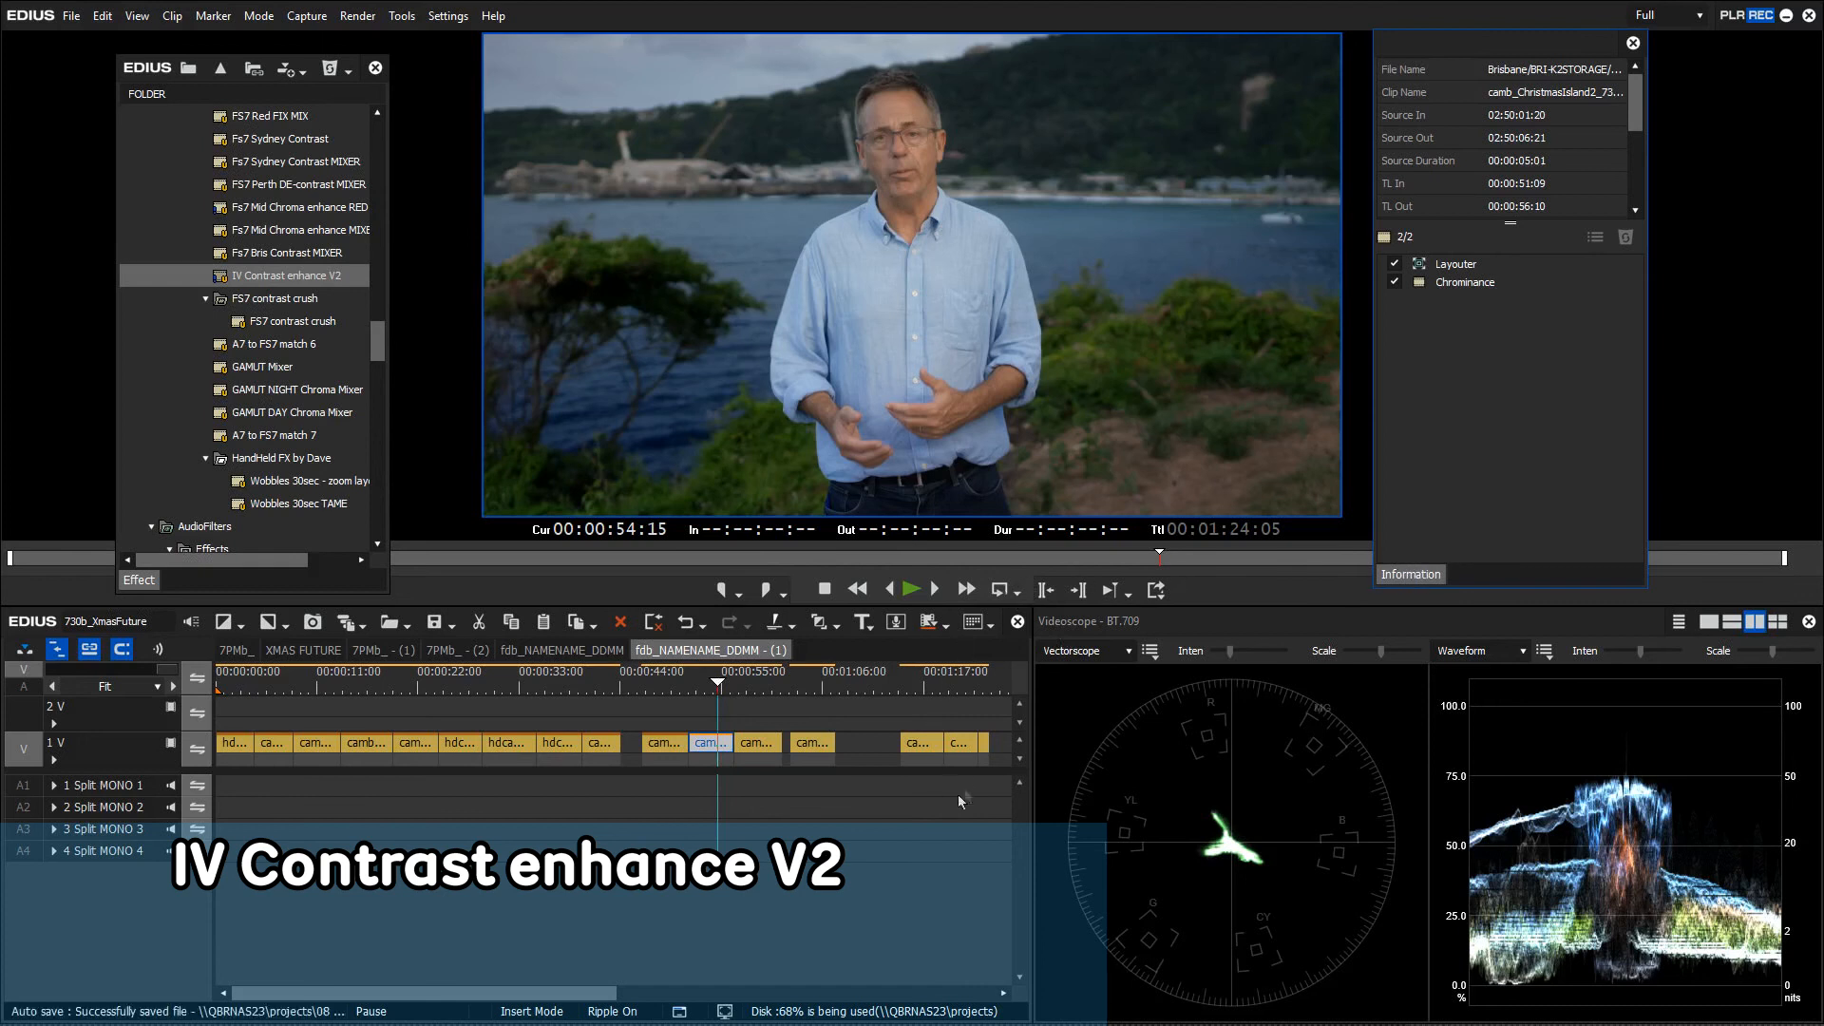
{"action": "left_click", "coordinate": [691, 671]}
{"action": "key", "text": "space"}
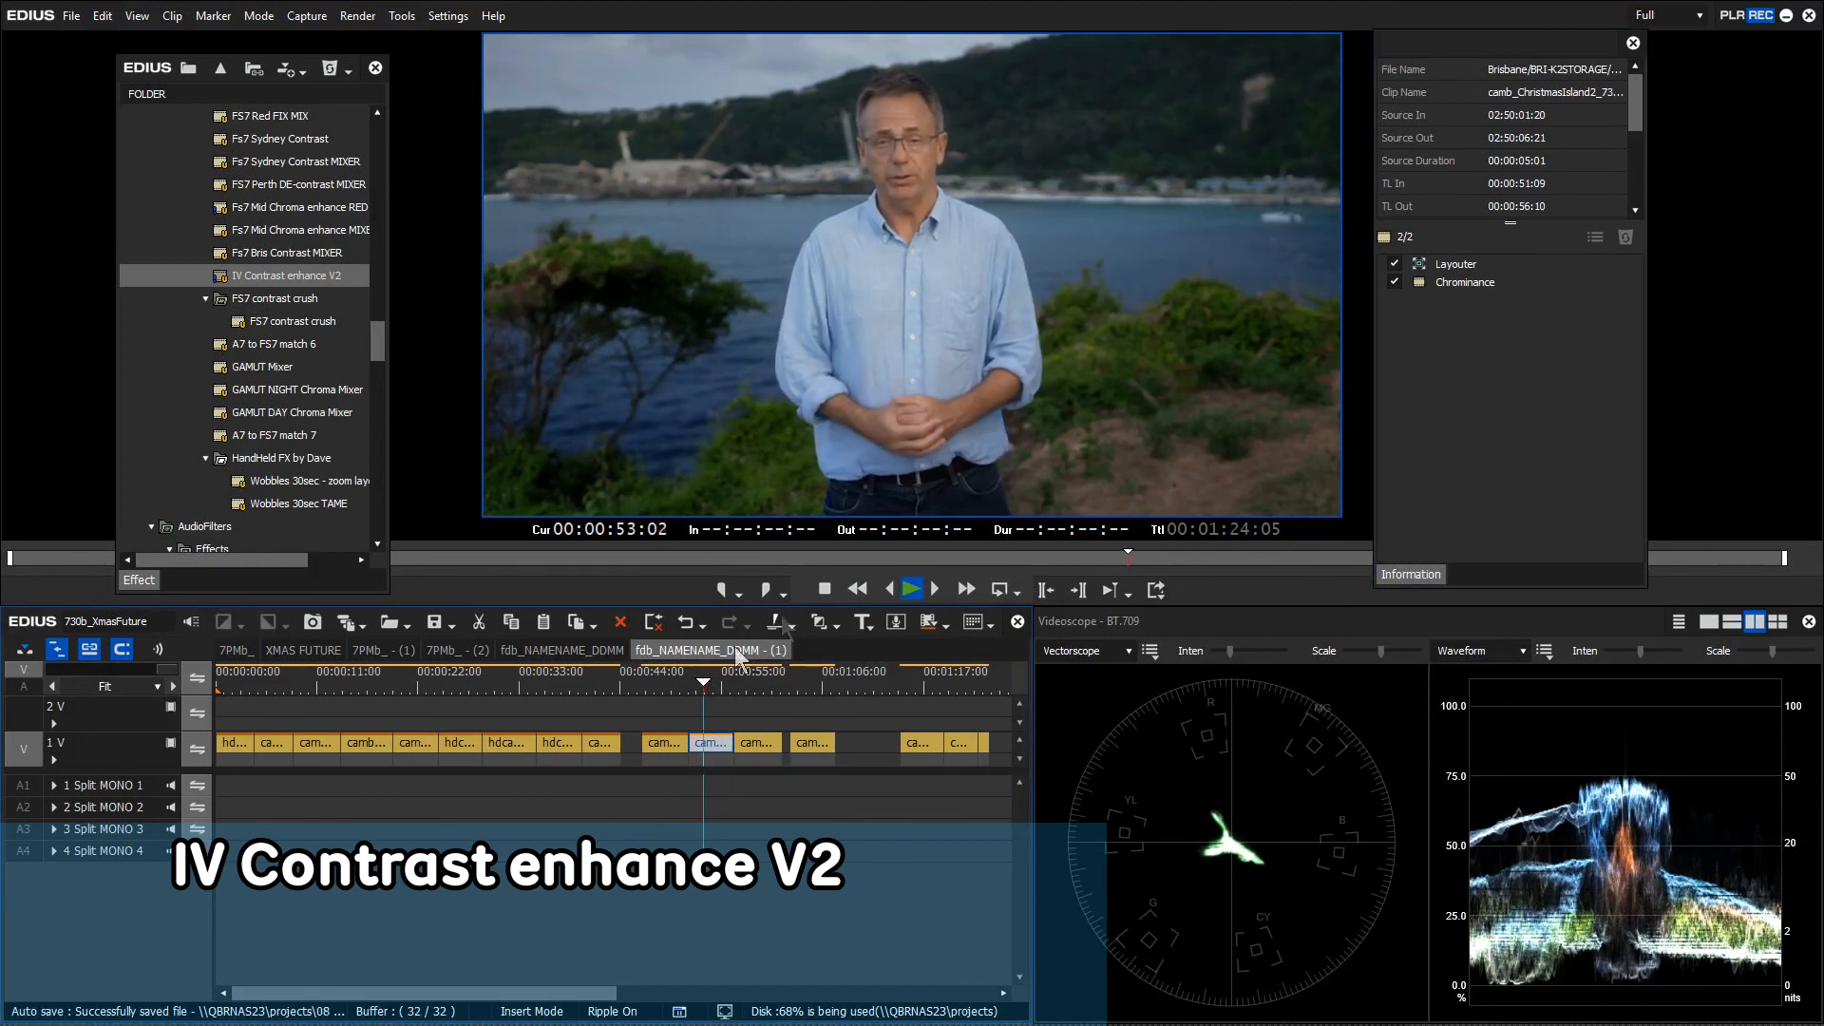
{"action": "key", "text": "space"}
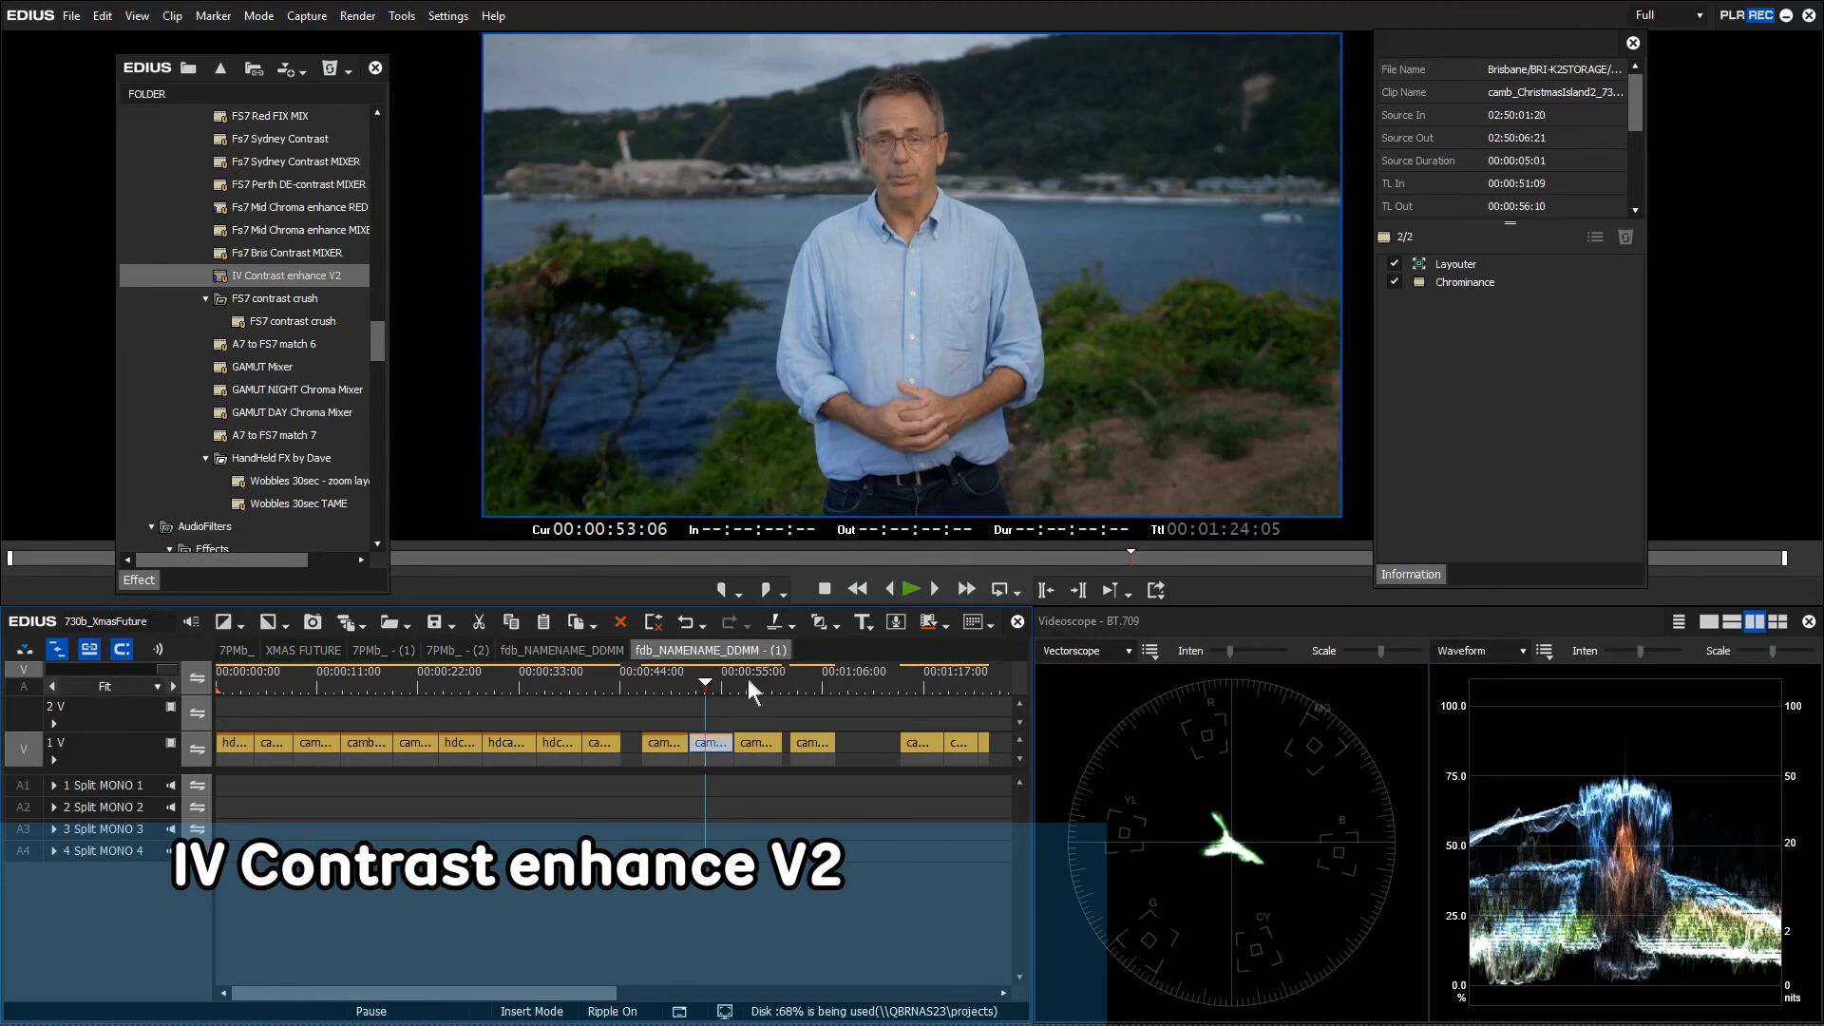
{"action": "left_click", "coordinate": [744, 681]}
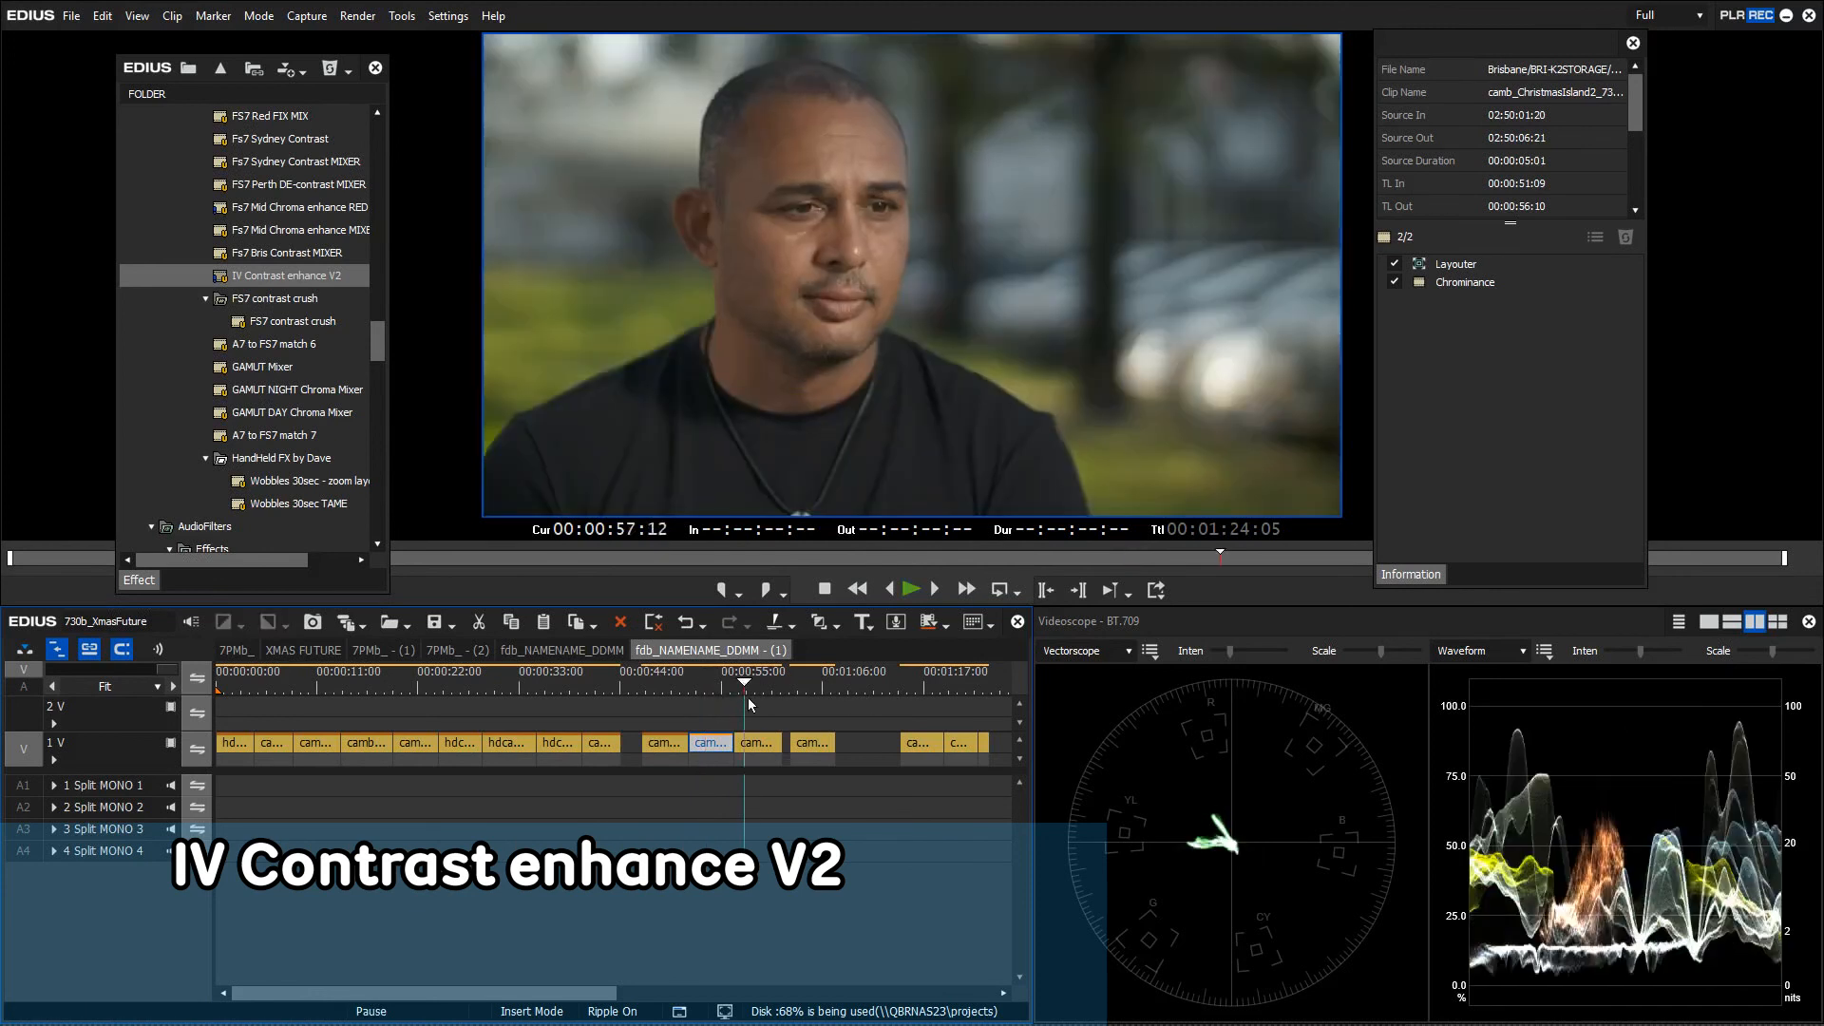
{"action": "left_click", "coordinate": [284, 278]}
{"action": "left_click_drag", "start_coordinate": [284, 280], "coordinate": [763, 751]}
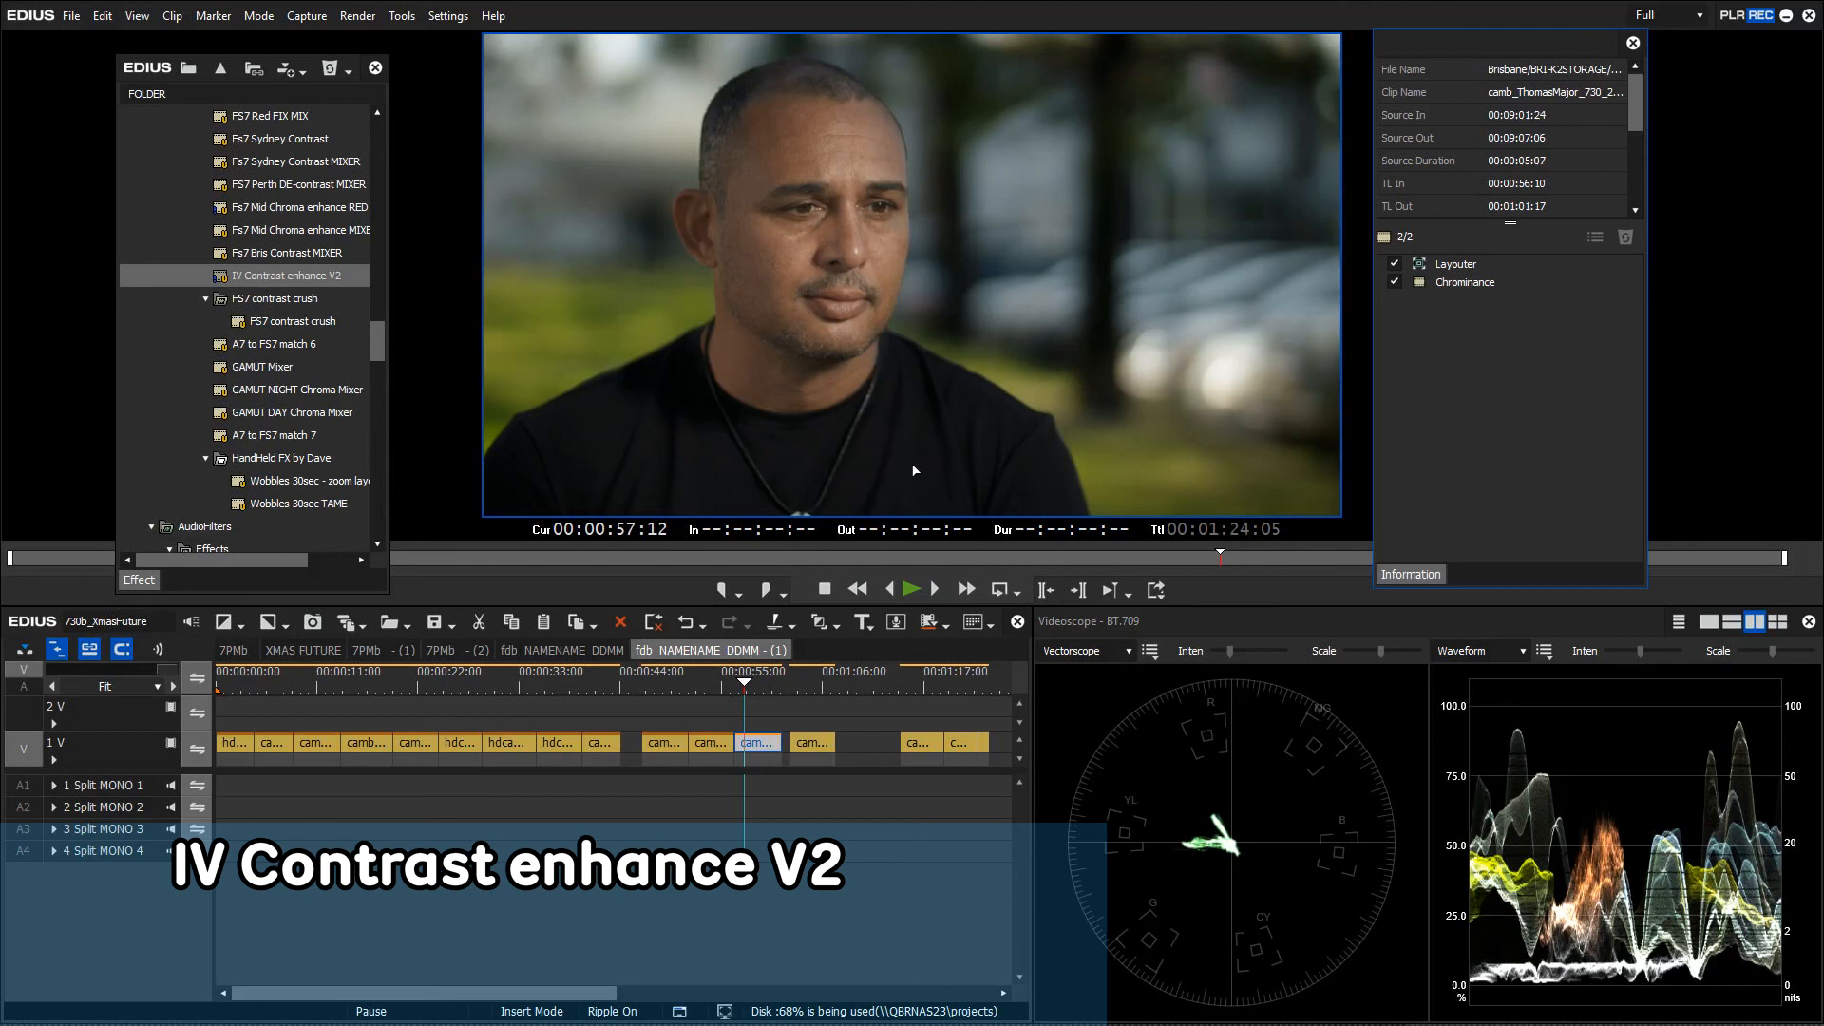
{"action": "double_click", "coordinate": [1453, 285]}
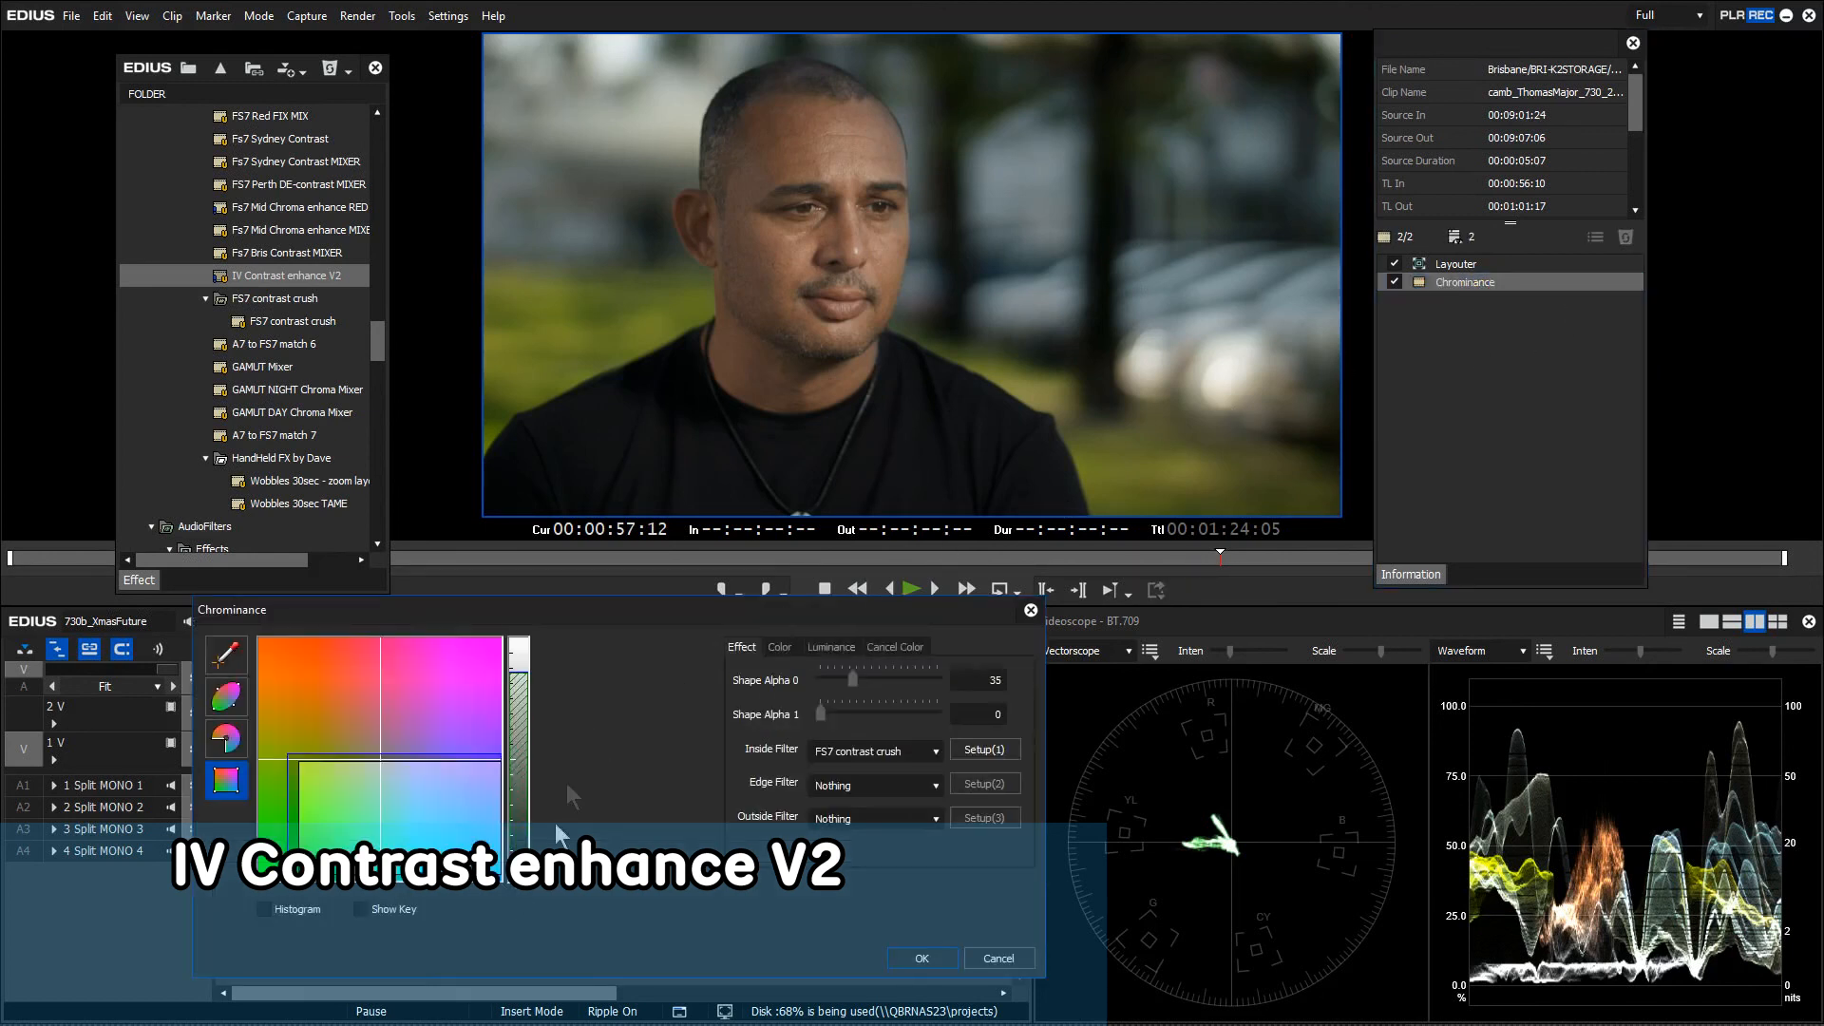
{"action": "left_click_drag", "start_coordinate": [516, 676], "coordinate": [518, 850]}
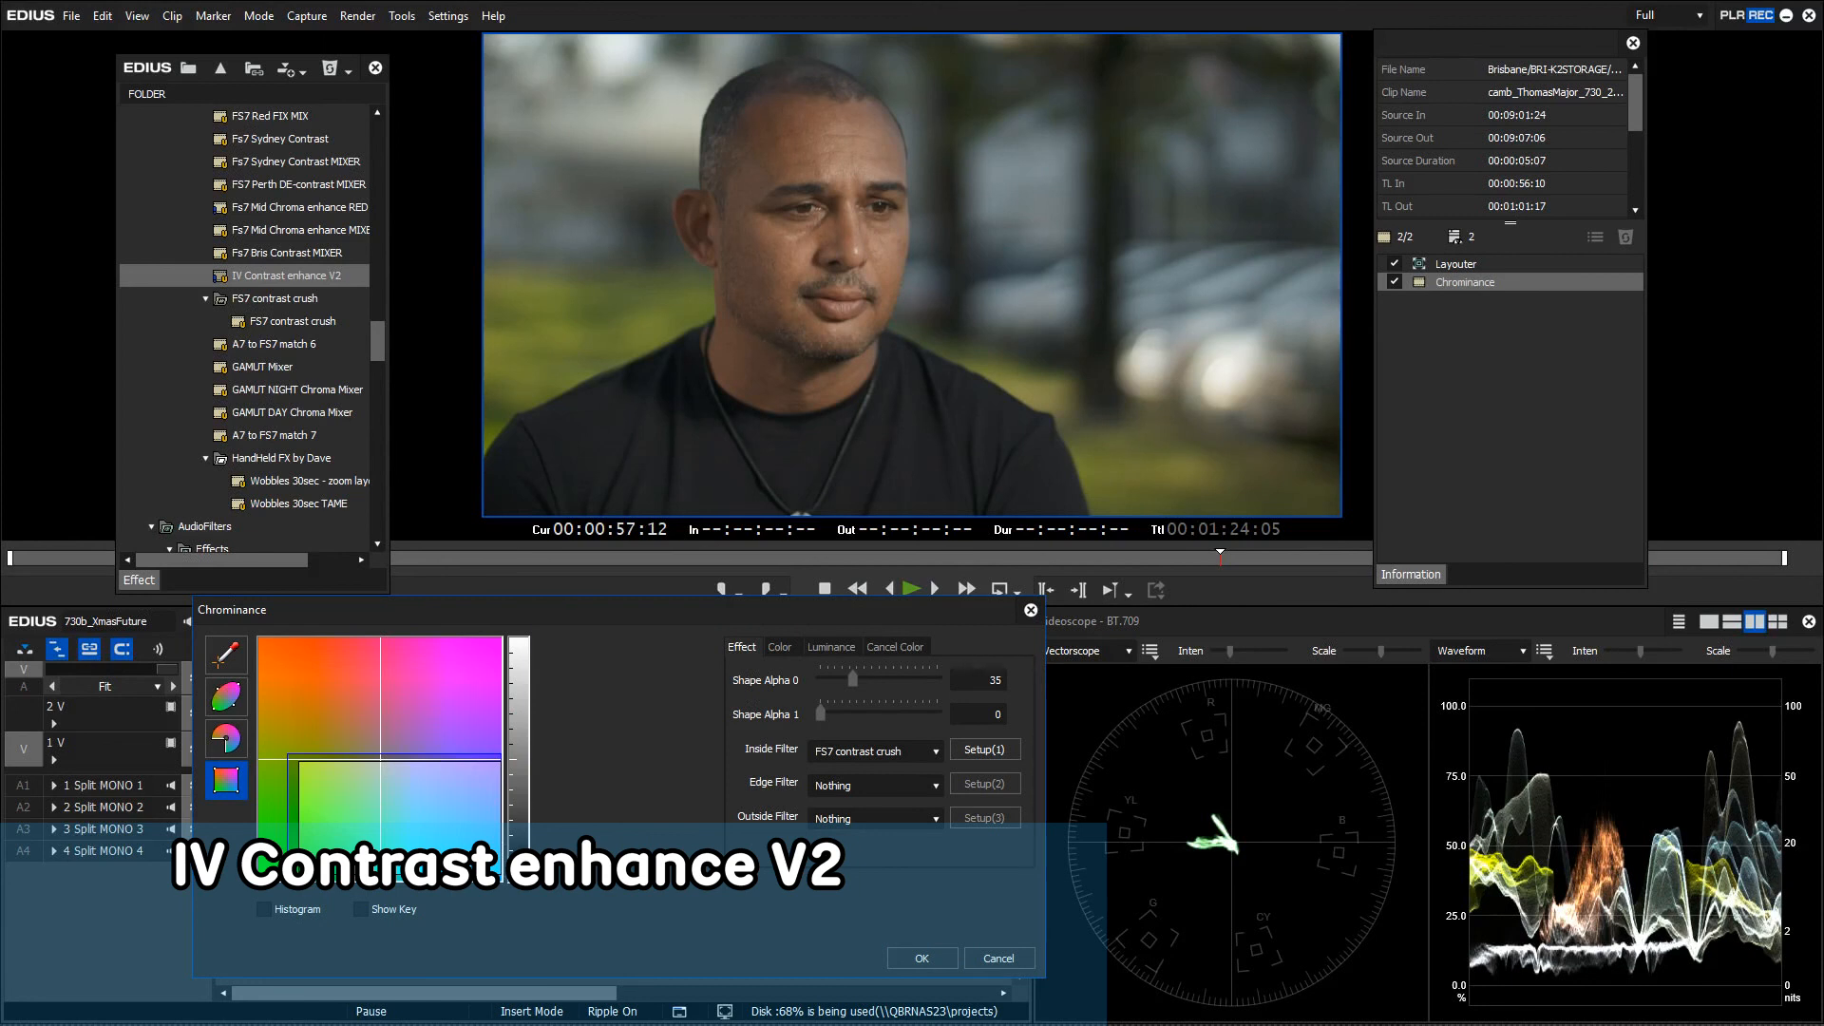
{"action": "mouse_move", "coordinate": [518, 850]}
{"action": "left_mouse_down"}
{"action": "mouse_move", "coordinate": [524, 798]}
{"action": "mouse_move", "coordinate": [583, 711]}
{"action": "mouse_move", "coordinate": [577, 677]}
{"action": "mouse_move", "coordinate": [530, 842]}
{"action": "mouse_move", "coordinate": [530, 775]}
{"action": "mouse_move", "coordinate": [529, 845]}
{"action": "mouse_move", "coordinate": [532, 782]}
{"action": "mouse_move", "coordinate": [529, 846]}
{"action": "mouse_move", "coordinate": [537, 806]}
{"action": "left_mouse_up"}
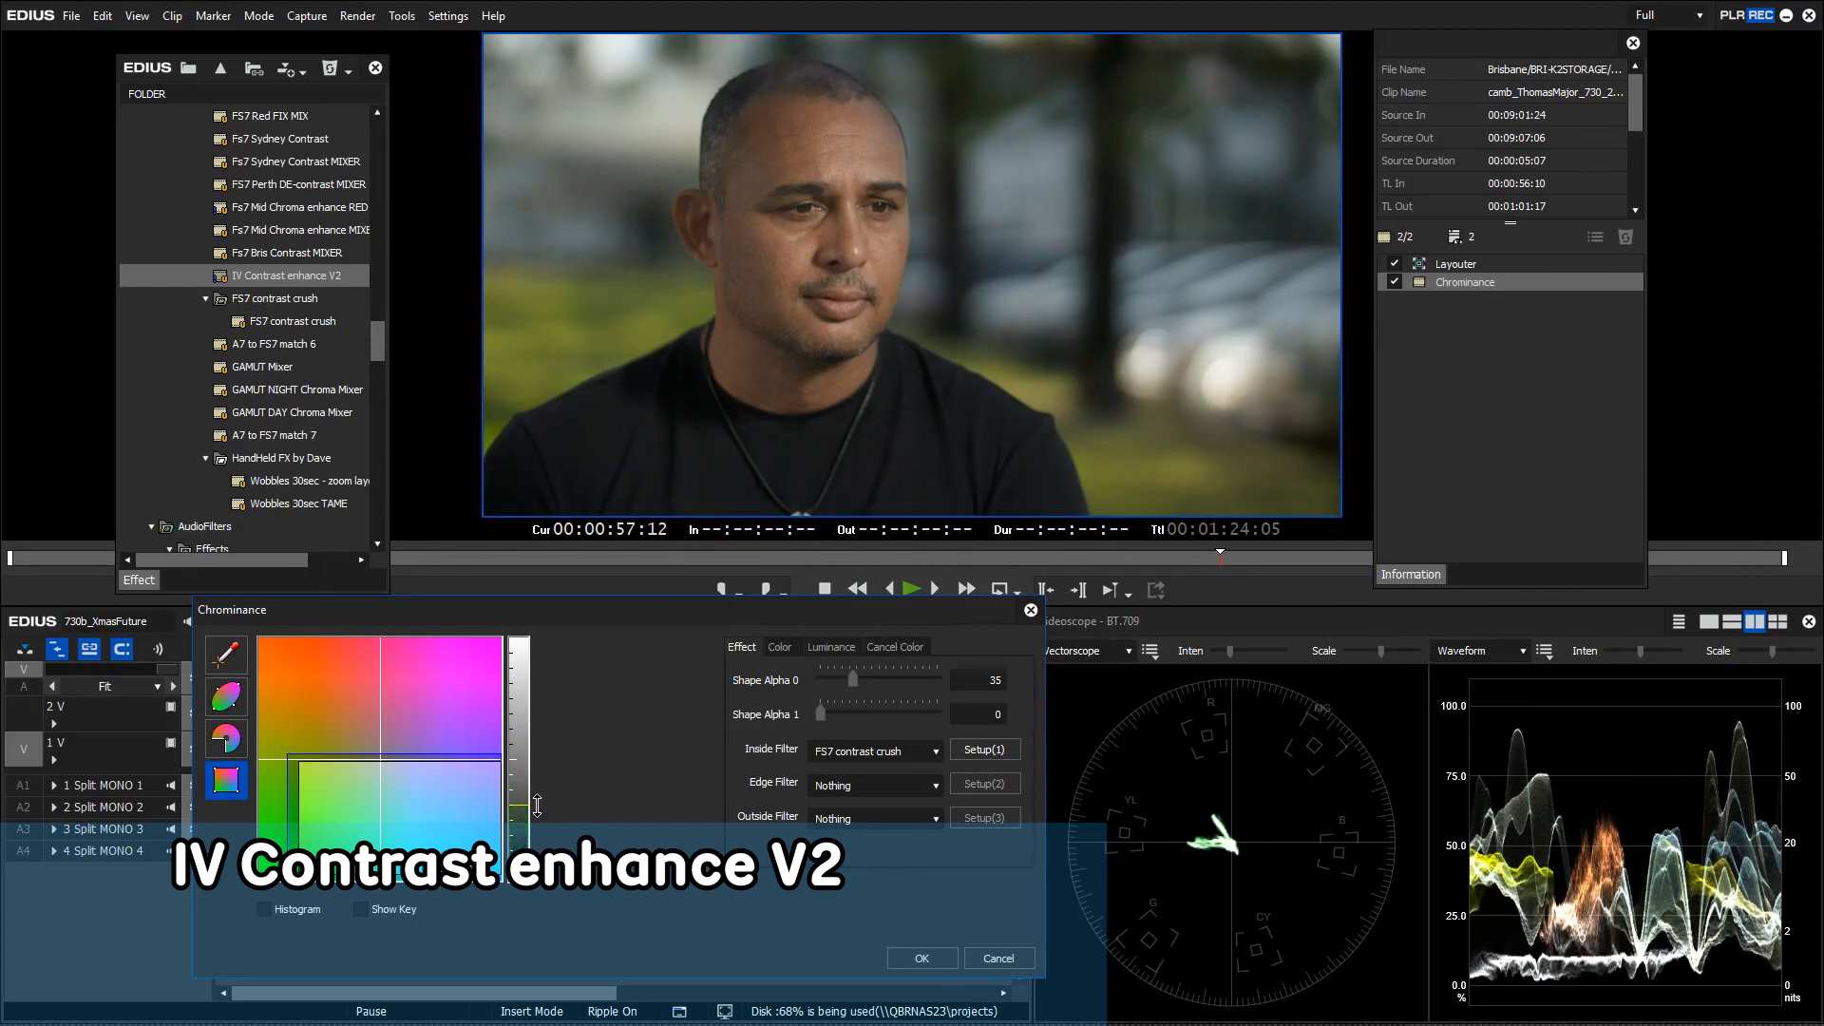
{"action": "left_click_drag", "start_coordinate": [550, 782], "coordinate": [549, 771]}
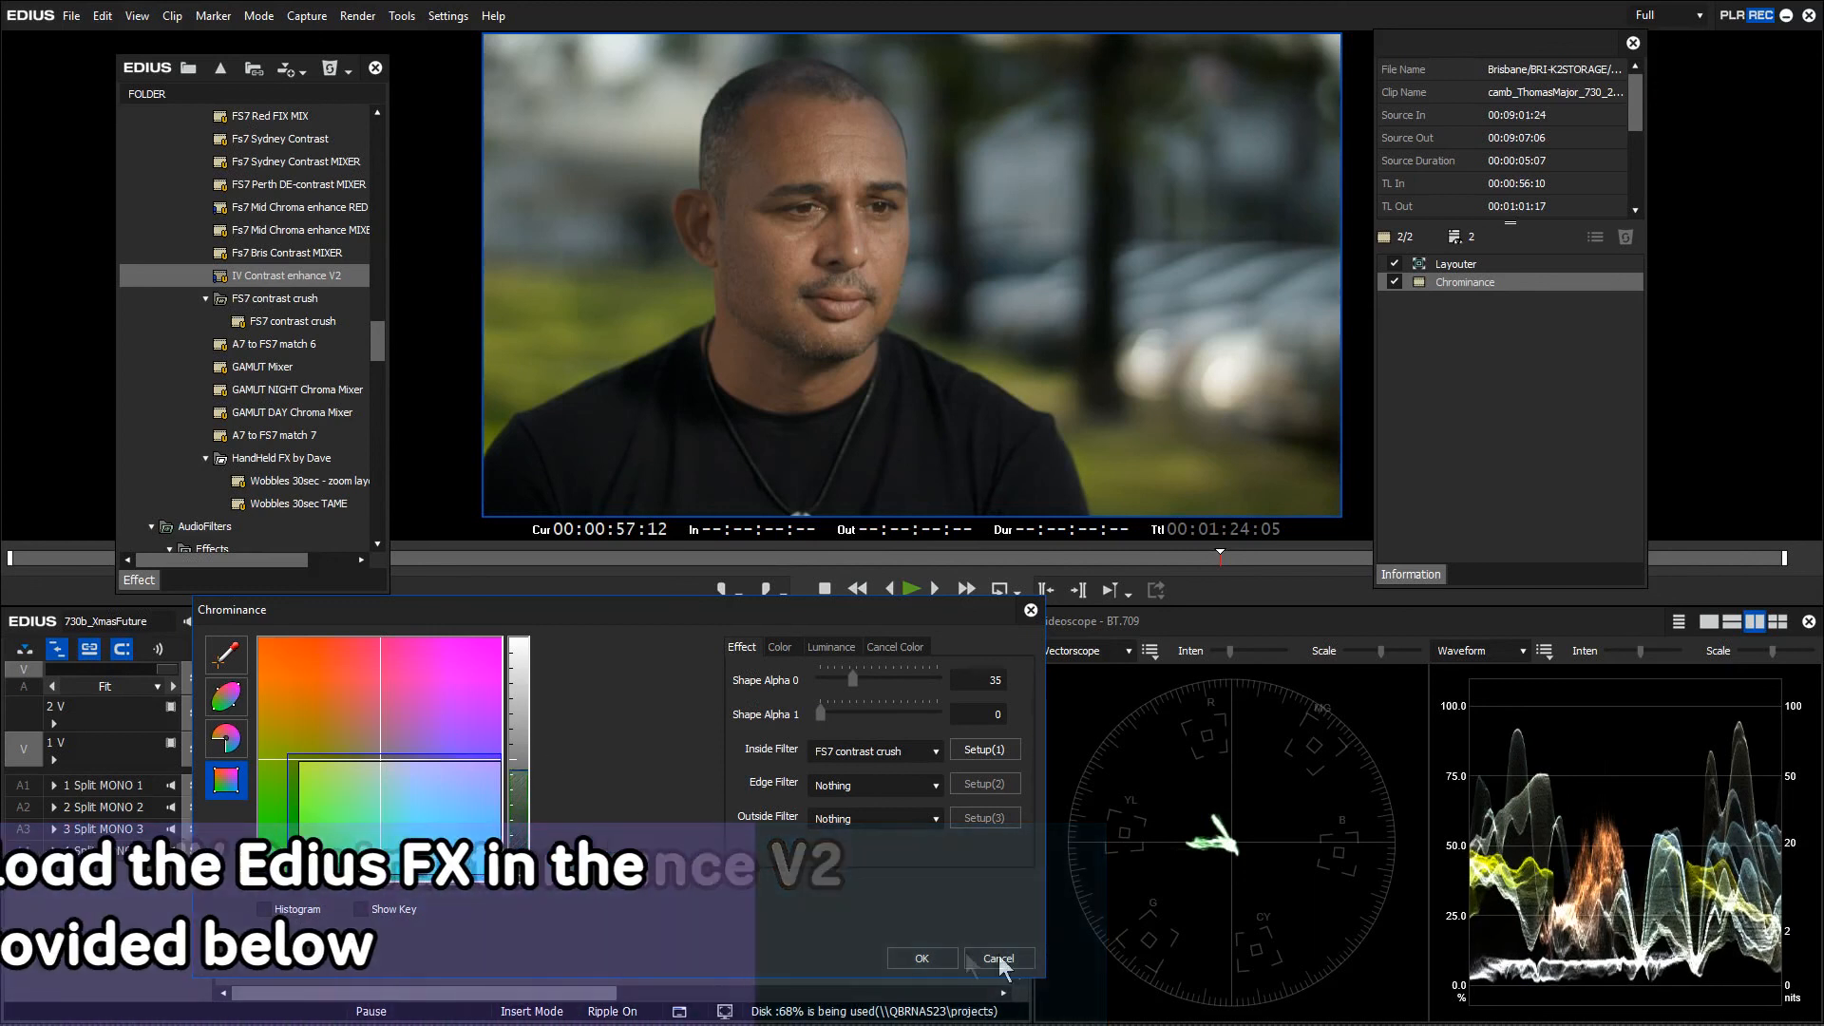
{"action": "left_click", "coordinate": [922, 958]}
{"action": "key", "text": "space"}
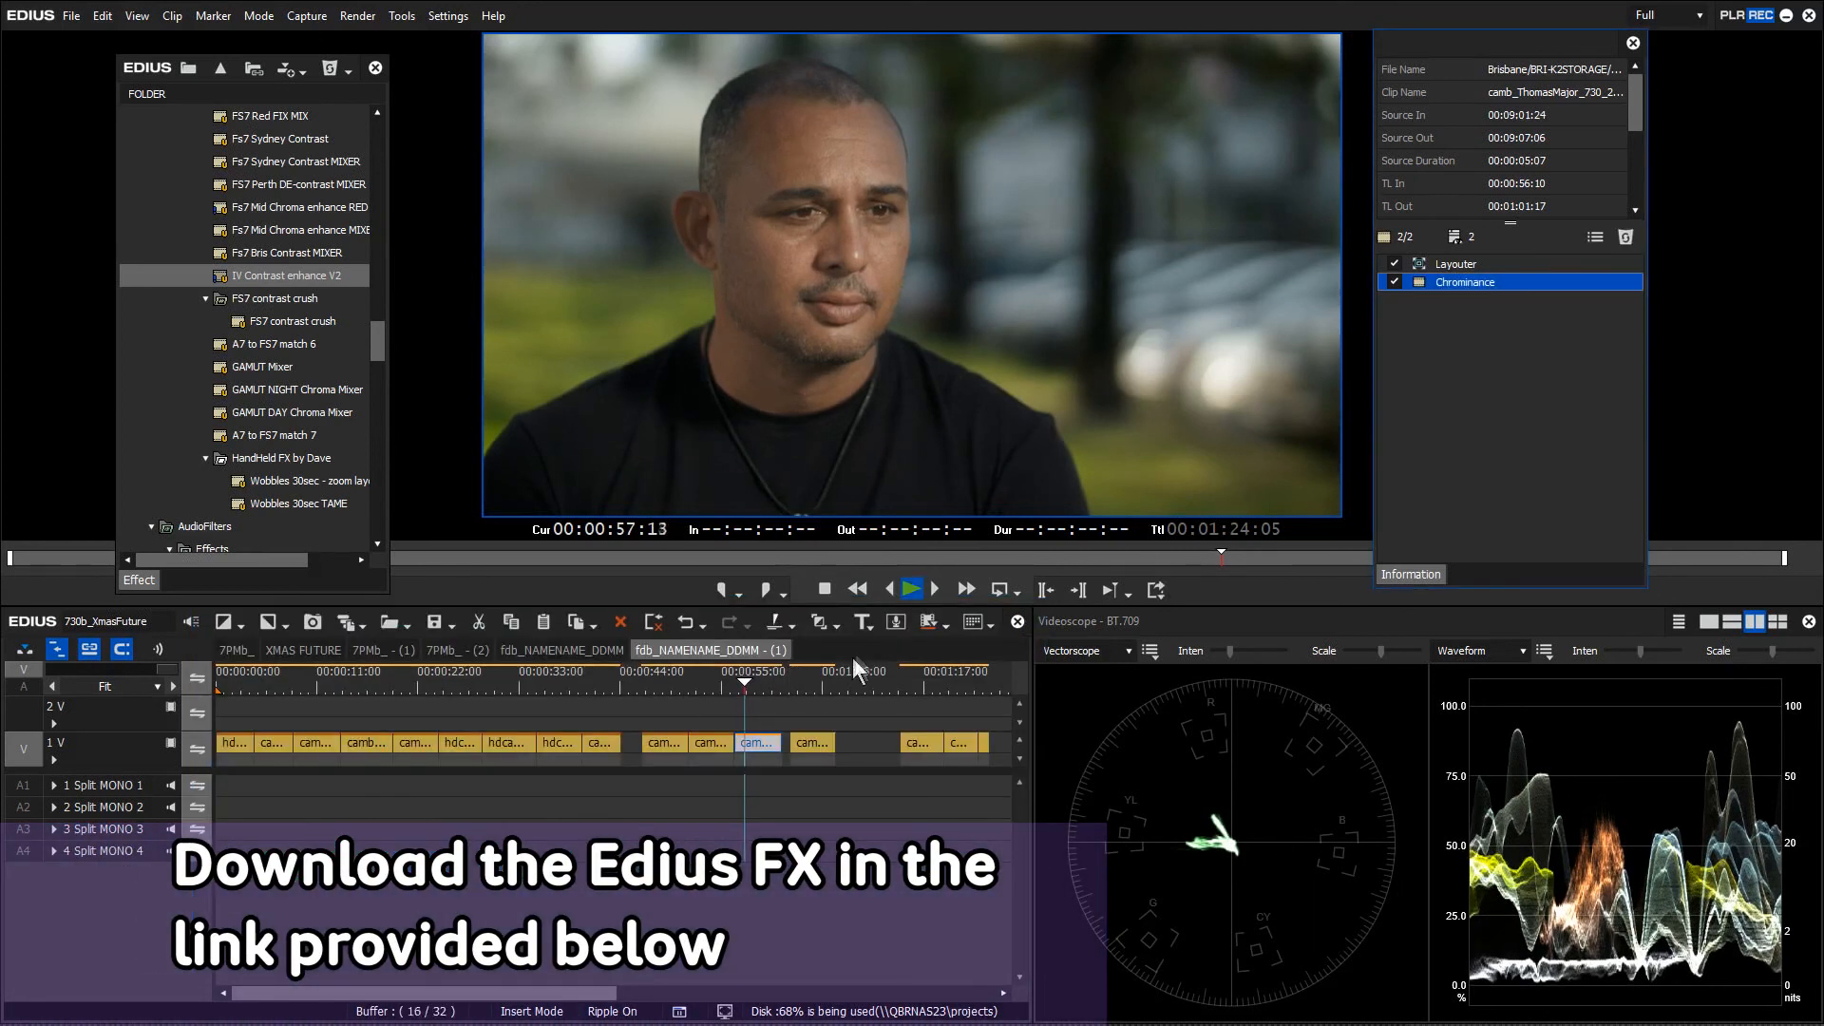
{"action": "key", "text": "space"}
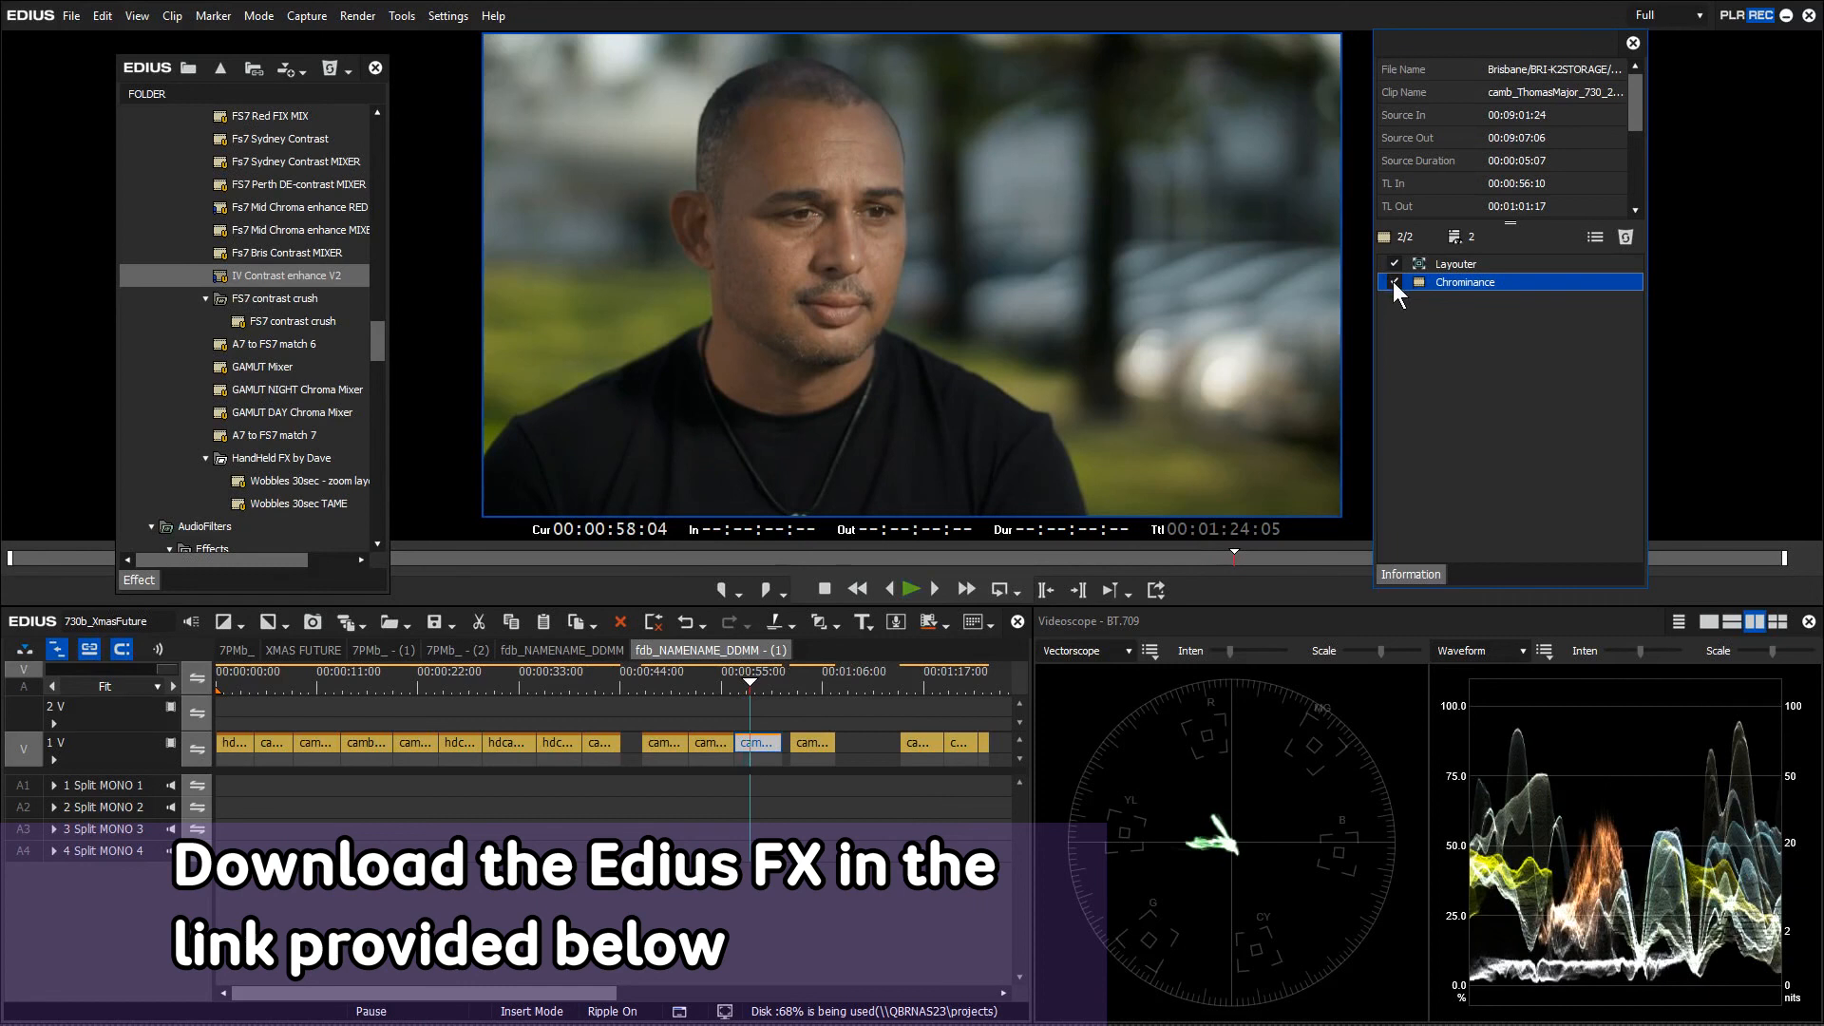